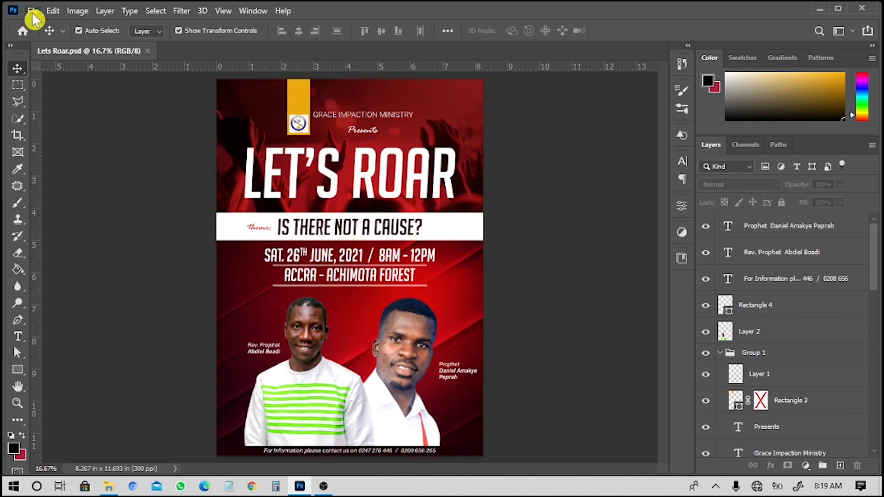
Create a new A4 print document named rrr, 210 x 297 mm, 300 pixels/inch, RGB Color, white background.
{"action": "left_click", "coordinate": [32, 13]}
{"action": "left_click", "coordinate": [43, 23]}
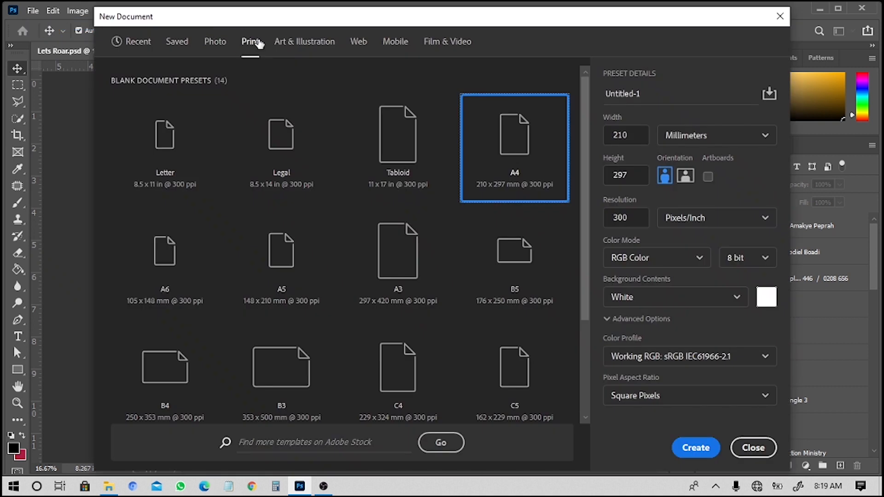
{"action": "left_click_drag", "start_coordinate": [668, 95], "coordinate": [577, 102]}
{"action": "type", "text": "rrr"}
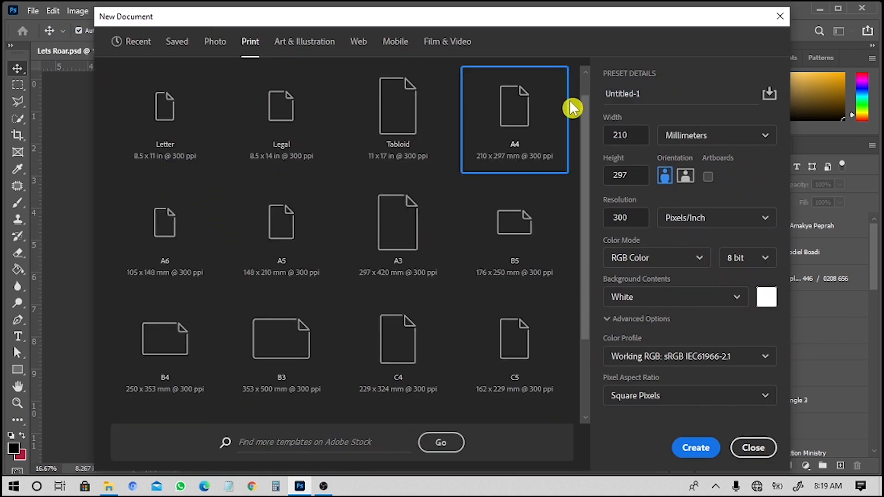
{"action": "left_click", "coordinate": [695, 448]}
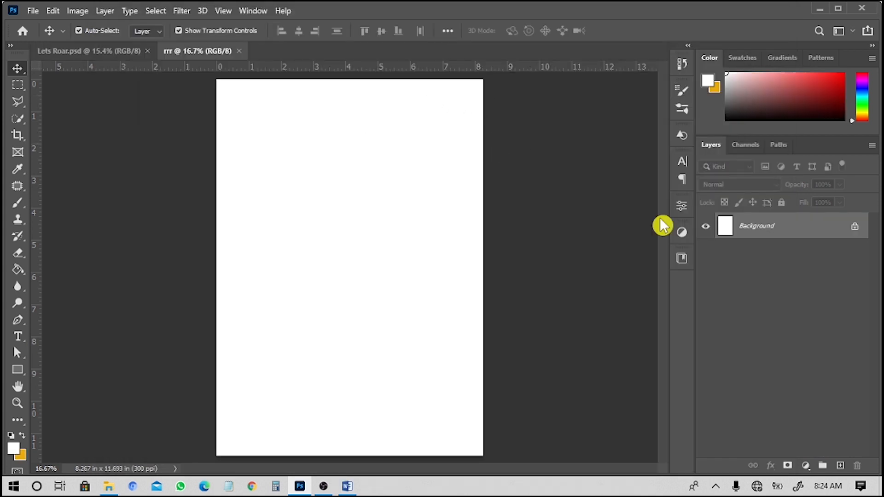
Place the concert crowd photo and the pink-and-purple abstract background image from the file folder into the blank document.
{"action": "left_click", "coordinate": [820, 8]}
{"action": "left_click", "coordinate": [771, 170]}
{"action": "left_click", "coordinate": [134, 259], "text": "ctrl"}
{"action": "left_click_drag", "start_coordinate": [778, 168], "coordinate": [420, 248]}
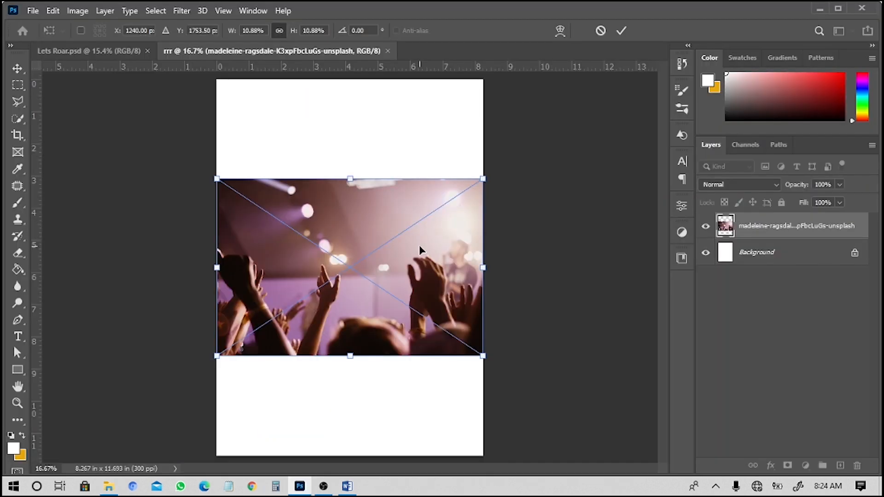
{"action": "left_click", "coordinate": [621, 31]}
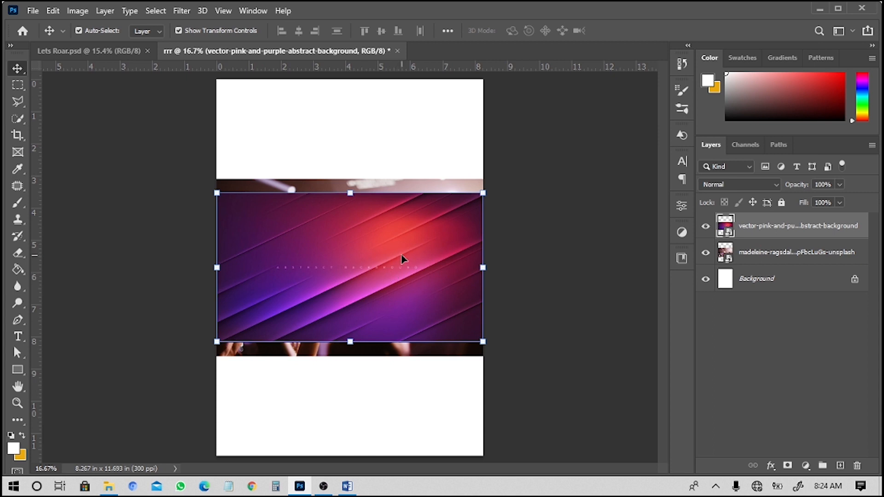
{"action": "key", "text": "Return"}
Move the crowd photo to the page's upper half and enlarge the abstract background to cover the lower half.
{"action": "left_click_drag", "start_coordinate": [387, 273], "coordinate": [382, 391]}
{"action": "left_click_drag", "start_coordinate": [382, 238], "coordinate": [381, 118]}
{"action": "left_click", "coordinate": [221, 322]}
{"action": "left_click_drag", "start_coordinate": [217, 317], "coordinate": [113, 259]}
{"action": "left_click_drag", "start_coordinate": [448, 305], "coordinate": [477, 302]}
{"action": "key", "text": "Return"}
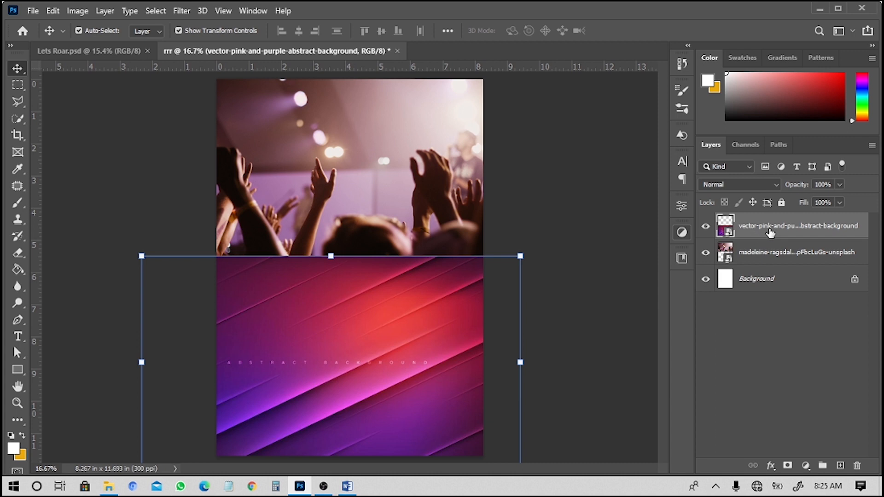
Draw a white, strokeless rectangle about 8.59 x 0.82 in across the page where the two images meet.
{"action": "left_click_drag", "start_coordinate": [11, 374], "coordinate": [55, 371]}
{"action": "left_click_drag", "start_coordinate": [212, 244], "coordinate": [485, 268]}
{"action": "left_click", "coordinate": [195, 30]}
{"action": "left_click", "coordinate": [120, 56]}
{"action": "left_click", "coordinate": [147, 31]}
{"action": "left_click", "coordinate": [68, 98]}
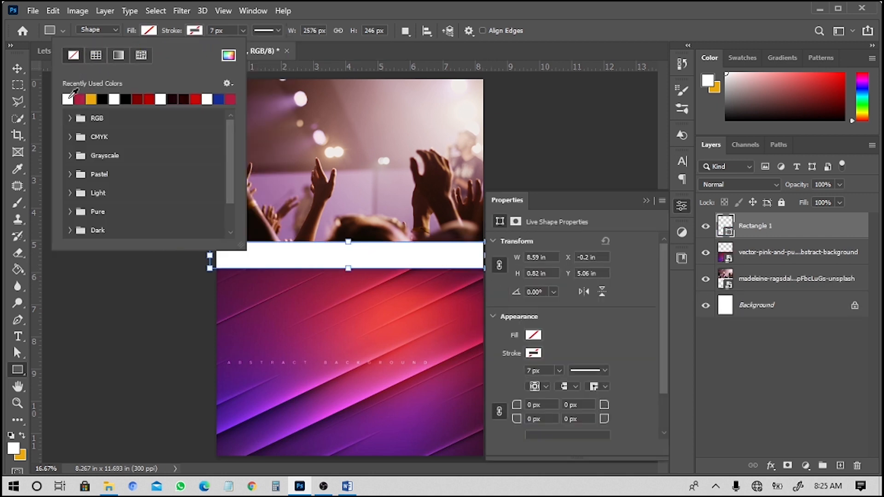
{"action": "left_click", "coordinate": [18, 68]}
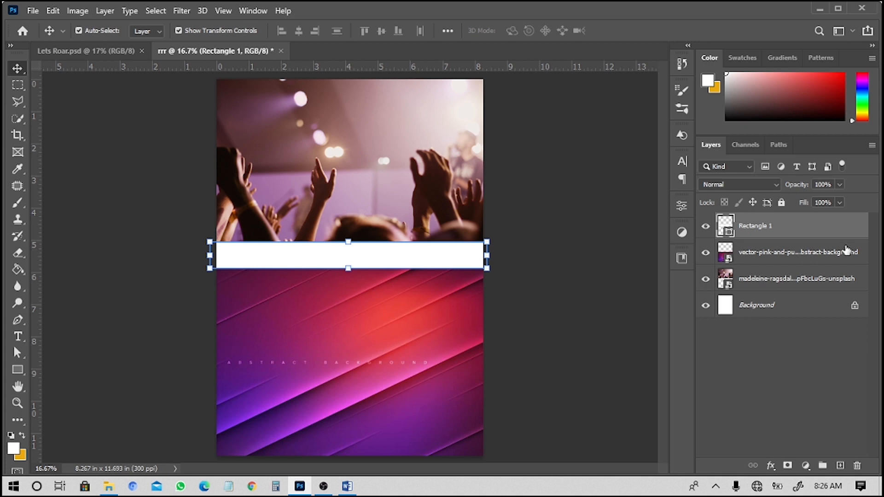
Group the white rectangle and both image layers and name the group Background.
{"action": "left_click", "coordinate": [783, 283], "text": "shift"}
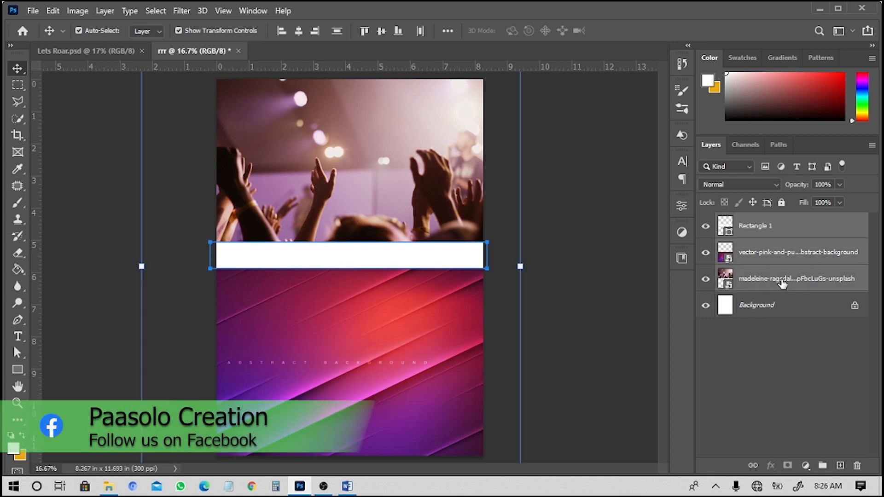
{"action": "key", "text": "ctrl+g"}
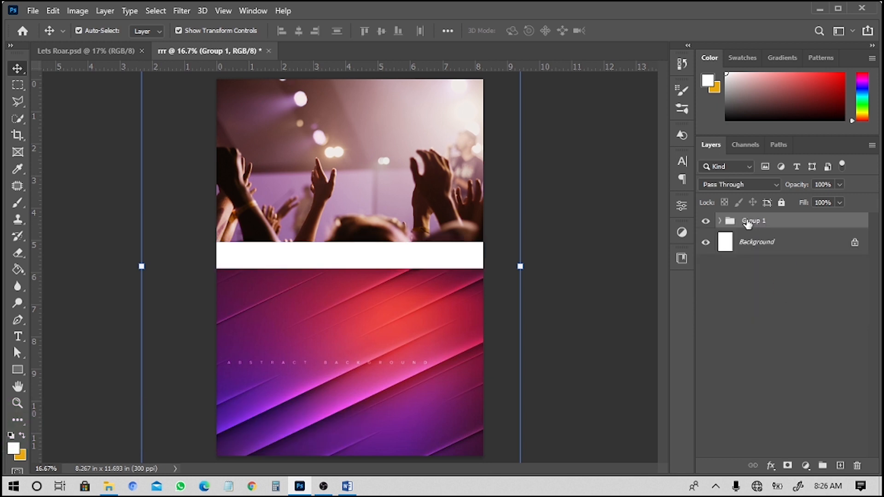
{"action": "left_click", "coordinate": [706, 222]}
{"action": "left_click", "coordinate": [706, 222]}
{"action": "double_click", "coordinate": [753, 222]}
{"action": "type", "text": "Background"}
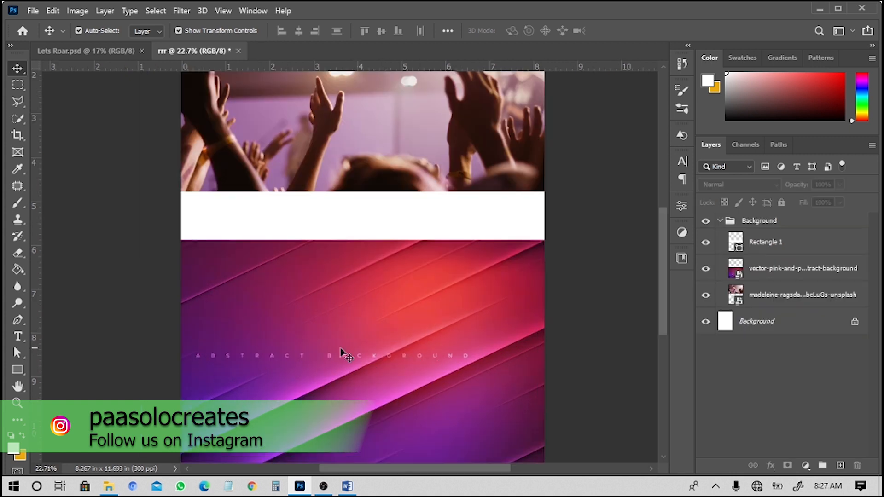
Rasterize the pink-and-purple abstract background layer.
{"action": "left_click", "coordinate": [772, 274]}
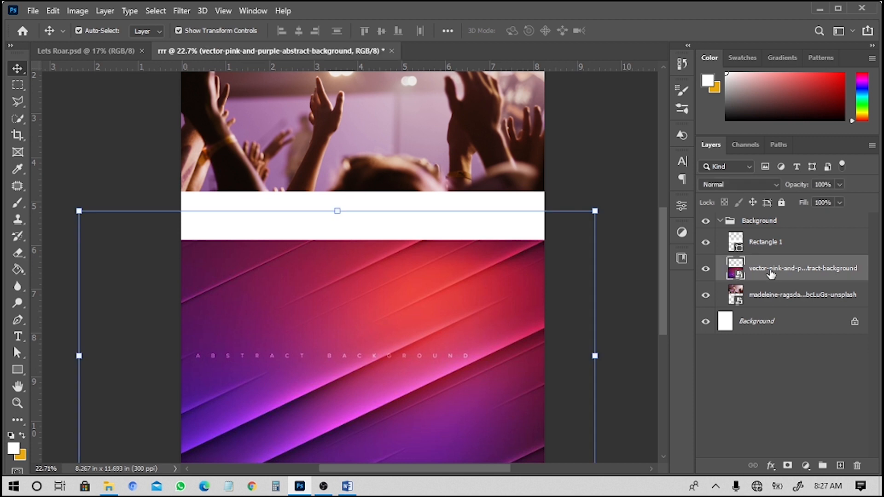
{"action": "right_click", "coordinate": [772, 272]}
{"action": "left_click", "coordinate": [645, 252]}
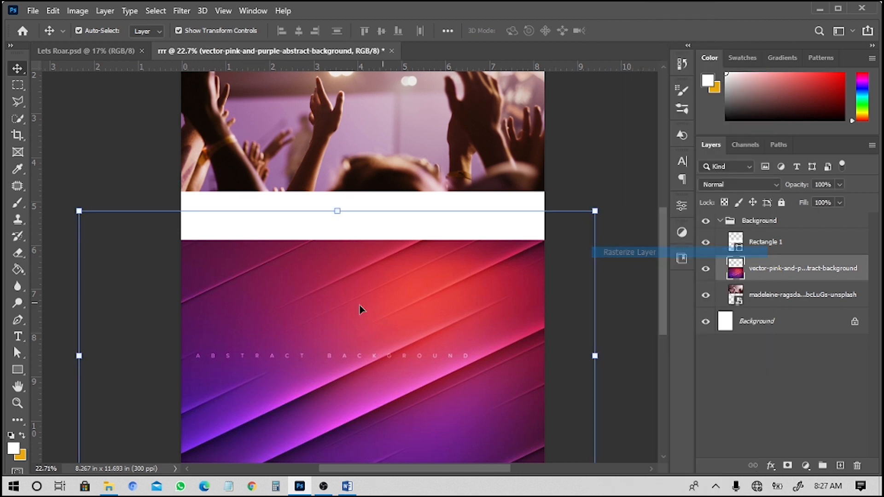
Patch out the first part of the ABSTRACT BACKGROUND watermark, up to the K, using the Patch tool.
{"action": "scroll", "coordinate": [360, 310], "scroll_direction": "up", "scroll_amount": 3}
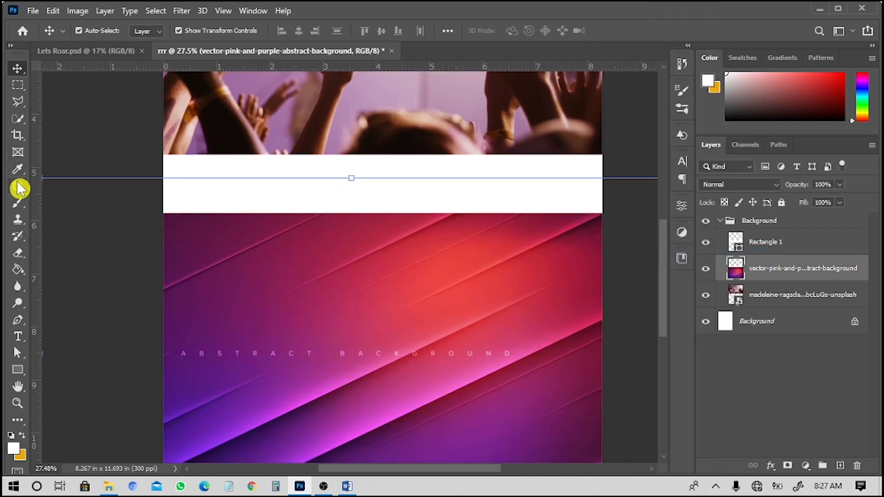
{"action": "left_click", "coordinate": [18, 187]}
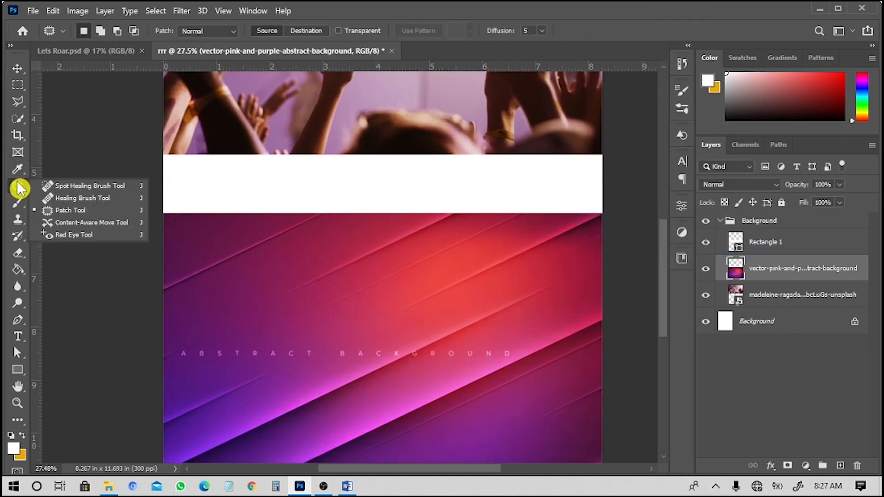
{"action": "left_click", "coordinate": [99, 210]}
{"action": "mouse_move", "coordinate": [388, 349]}
{"action": "left_mouse_down"}
{"action": "mouse_move", "coordinate": [369, 359]}
{"action": "mouse_move", "coordinate": [203, 364]}
{"action": "mouse_move", "coordinate": [228, 351]}
{"action": "mouse_move", "coordinate": [396, 350]}
{"action": "mouse_move", "coordinate": [389, 346]}
{"action": "left_mouse_up"}
{"action": "left_click_drag", "start_coordinate": [329, 355], "coordinate": [333, 335]}
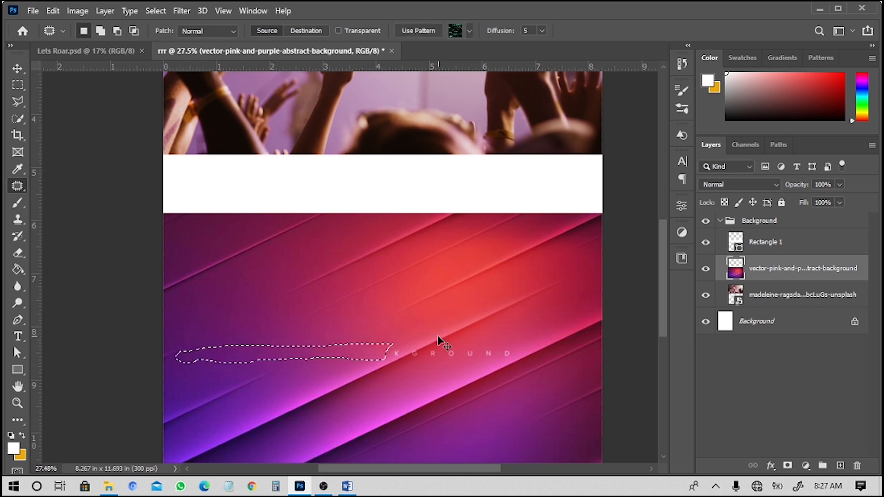
{"action": "key", "text": "ctrl+f"}
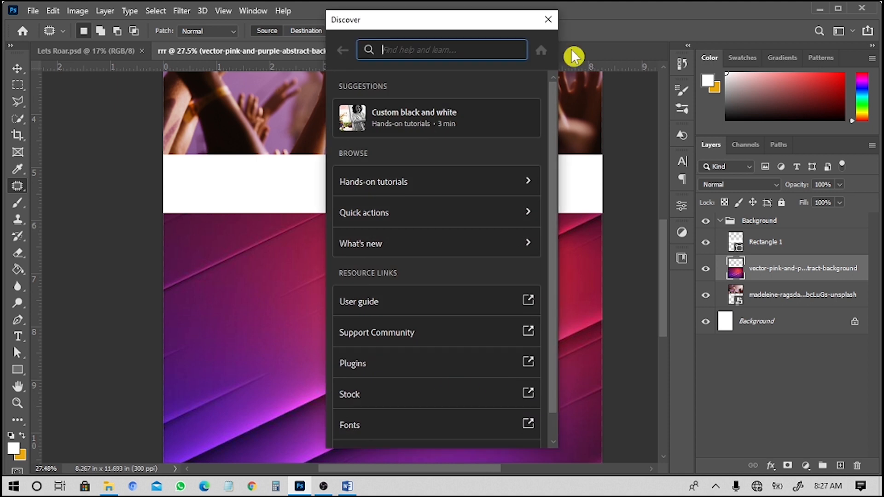
{"action": "left_click", "coordinate": [548, 19]}
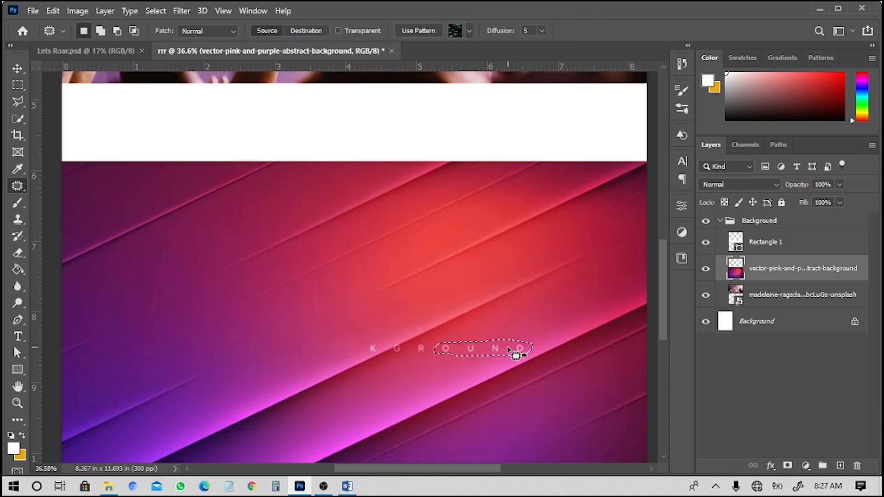
Patch out the letters ROUND of the watermark with clean areas of the abstract background.
{"action": "mouse_move", "coordinate": [517, 355]}
{"action": "left_mouse_down"}
{"action": "mouse_move", "coordinate": [509, 357]}
{"action": "mouse_move", "coordinate": [520, 358]}
{"action": "mouse_move", "coordinate": [533, 326]}
{"action": "mouse_move", "coordinate": [554, 330]}
{"action": "left_mouse_up"}
{"action": "key", "text": "ctrl+d"}
{"action": "scroll", "coordinate": [405, 351], "scroll_direction": "up", "scroll_amount": 1}
{"action": "mouse_move", "coordinate": [423, 349]}
{"action": "left_mouse_down"}
{"action": "mouse_move", "coordinate": [439, 339]}
{"action": "mouse_move", "coordinate": [424, 353]}
{"action": "left_mouse_up"}
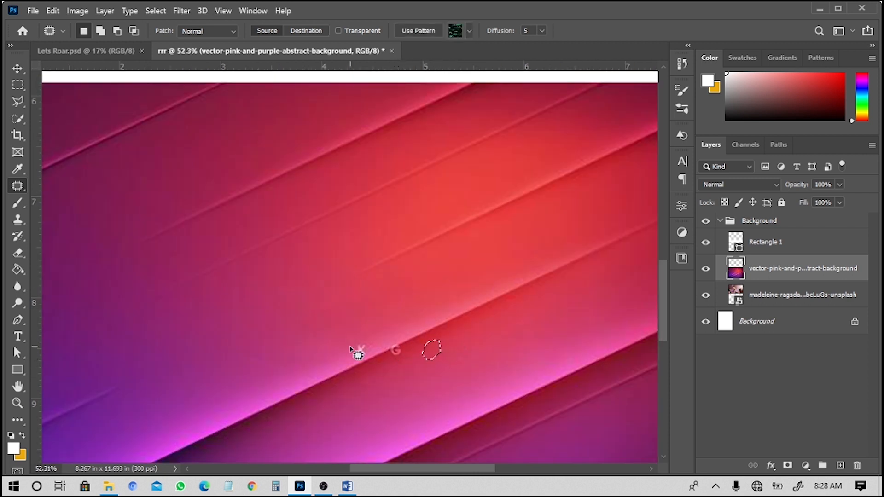
Patch out the remaining K and G of the watermark along the bright diagonal edge and clear the selection.
{"action": "mouse_move", "coordinate": [367, 353]}
{"action": "left_mouse_down"}
{"action": "mouse_move", "coordinate": [354, 353]}
{"action": "mouse_move", "coordinate": [368, 349]}
{"action": "mouse_move", "coordinate": [360, 321]}
{"action": "left_mouse_up"}
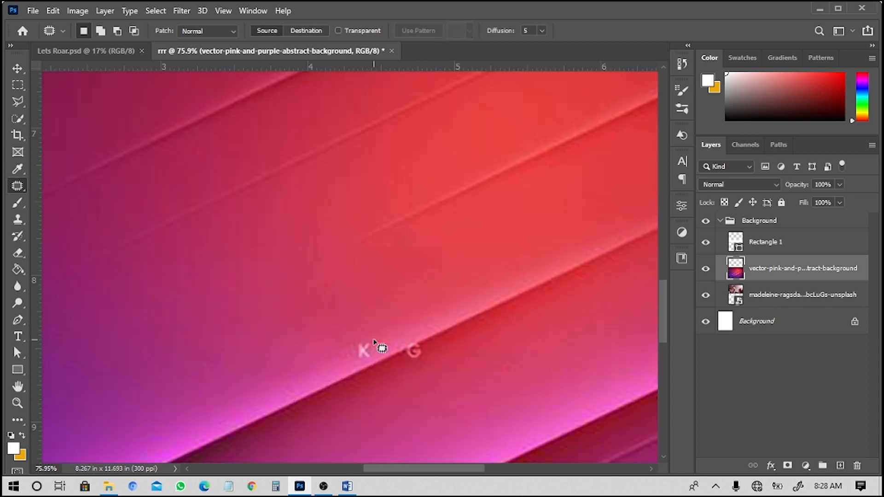
{"action": "mouse_move", "coordinate": [372, 343]}
{"action": "left_mouse_down"}
{"action": "mouse_move", "coordinate": [340, 356]}
{"action": "mouse_move", "coordinate": [380, 325]}
{"action": "mouse_move", "coordinate": [366, 352]}
{"action": "mouse_move", "coordinate": [383, 313]}
{"action": "mouse_move", "coordinate": [417, 311]}
{"action": "left_mouse_up"}
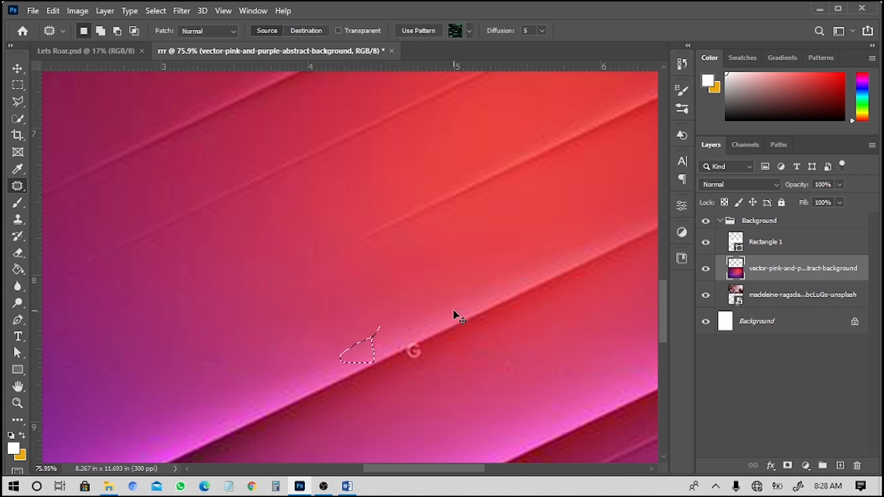
{"action": "key", "text": "ctrl+d"}
{"action": "mouse_move", "coordinate": [432, 354]}
{"action": "left_mouse_down"}
{"action": "mouse_move", "coordinate": [409, 359]}
{"action": "mouse_move", "coordinate": [434, 354]}
{"action": "mouse_move", "coordinate": [419, 348]}
{"action": "mouse_move", "coordinate": [452, 338]}
{"action": "left_mouse_up"}
{"action": "key", "text": "ctrl+d"}
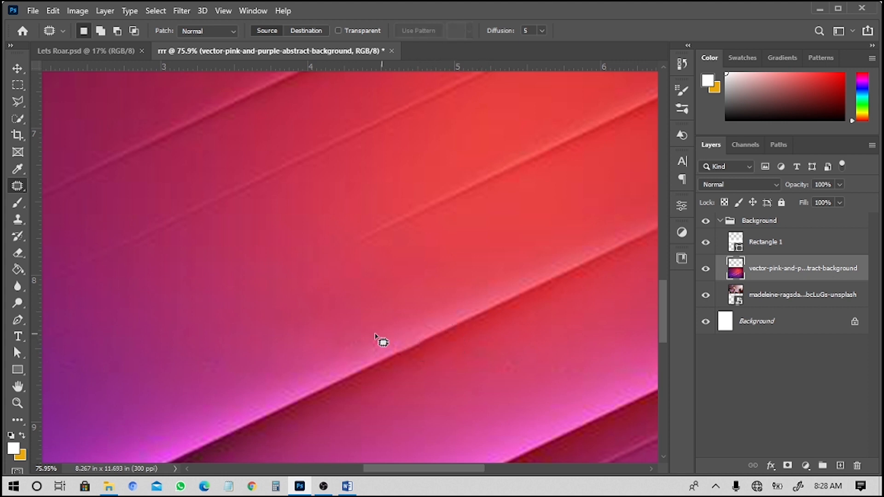
{"action": "scroll", "coordinate": [381, 341], "scroll_direction": "down", "scroll_amount": 3}
{"action": "scroll", "coordinate": [392, 334], "scroll_direction": "down", "scroll_amount": 2}
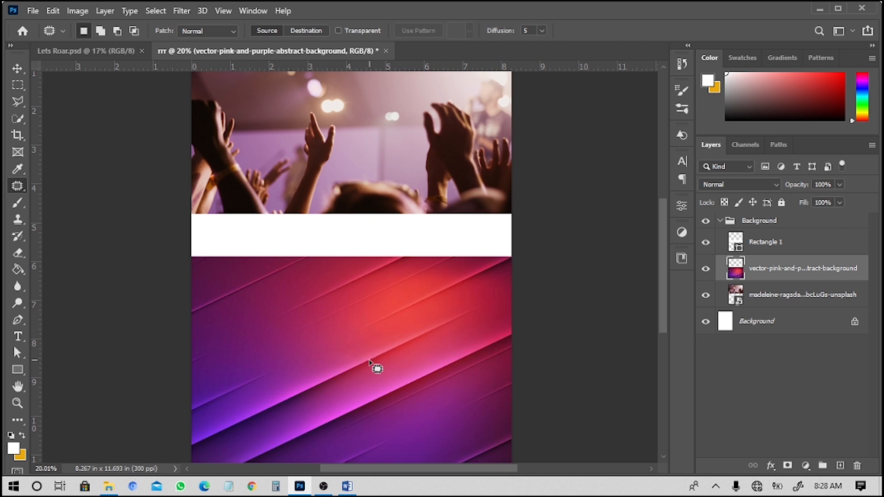
Collapse the Background group and lock it completely.
{"action": "left_click", "coordinate": [720, 222]}
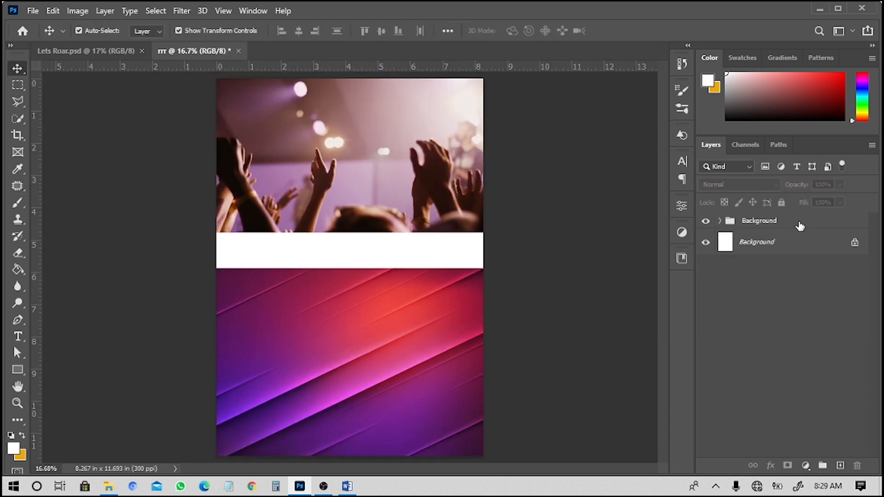
{"action": "left_click", "coordinate": [800, 226]}
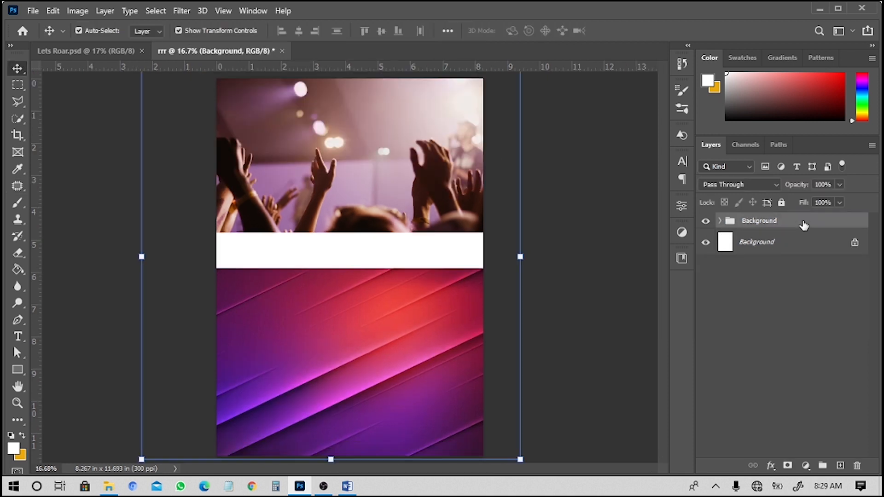
{"action": "left_click", "coordinate": [782, 203]}
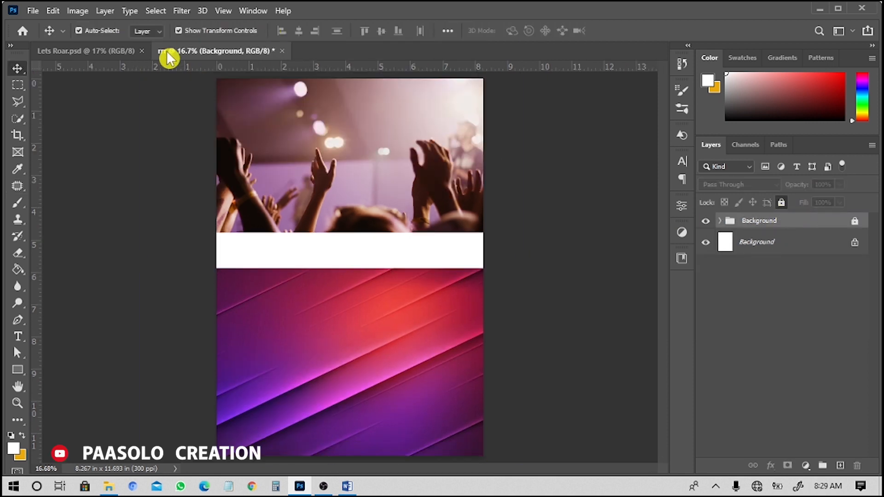
Compare the finished flyer in Lets Roar.psd with the rrr document, examining the flyer's gradient overlay and header.
{"action": "left_click", "coordinate": [98, 52]}
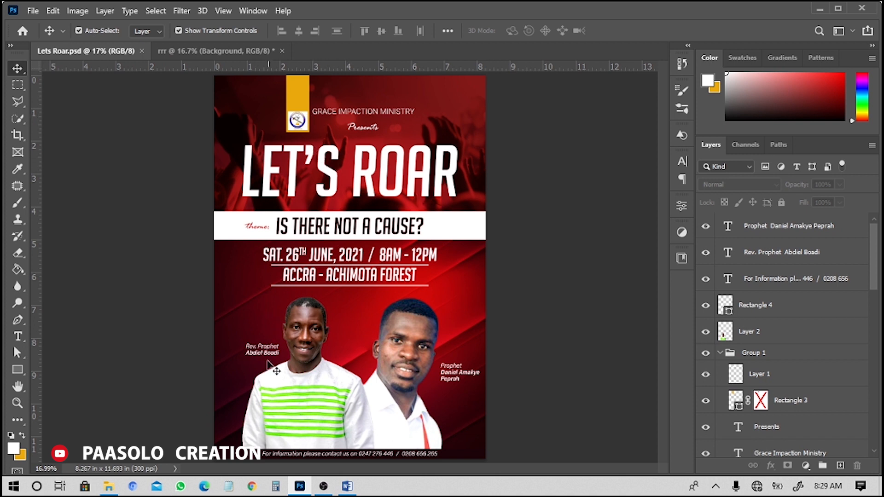
{"action": "left_click", "coordinate": [215, 50]}
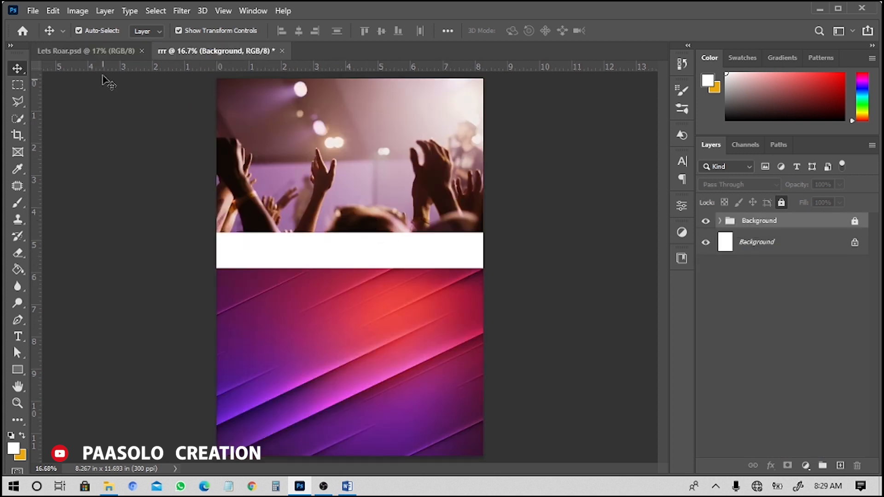
{"action": "left_click", "coordinate": [100, 52]}
{"action": "left_click", "coordinate": [468, 301]}
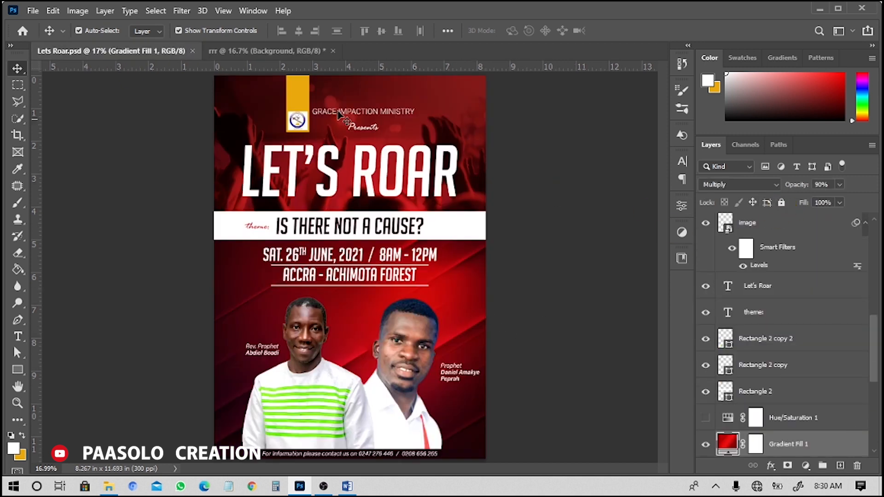
{"action": "left_click", "coordinate": [276, 51]}
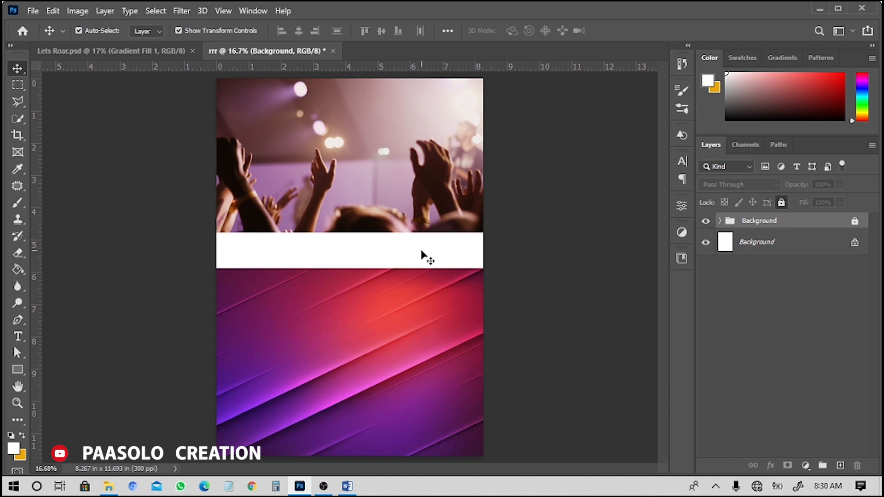
Draw a vertical gold rectangle about 0.8 x 2.42 in without stroke, hanging from the page's upper edge over the crowd photo.
{"action": "left_click", "coordinate": [17, 371]}
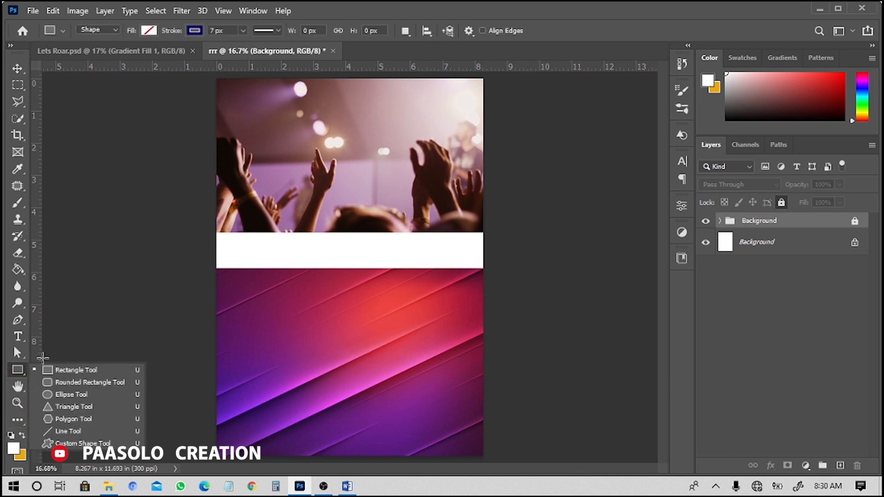
{"action": "left_click_drag", "start_coordinate": [287, 76], "coordinate": [313, 153]}
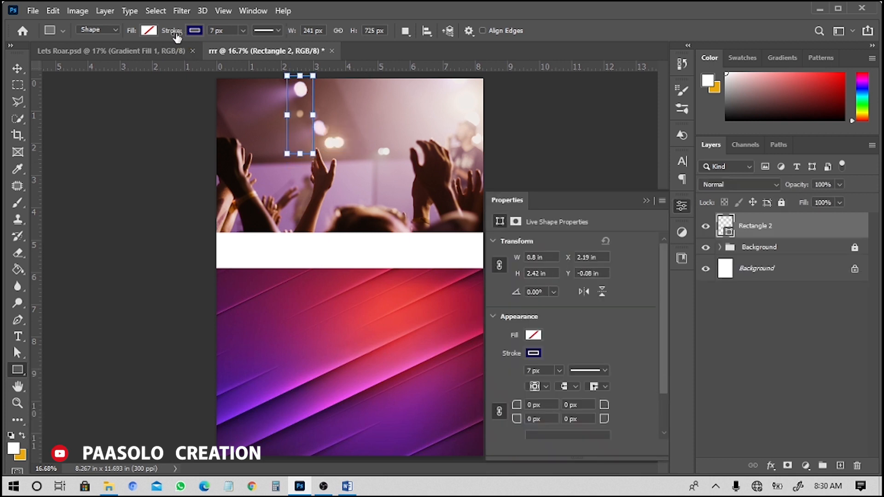
{"action": "left_click", "coordinate": [149, 30]}
{"action": "left_click", "coordinate": [68, 99]}
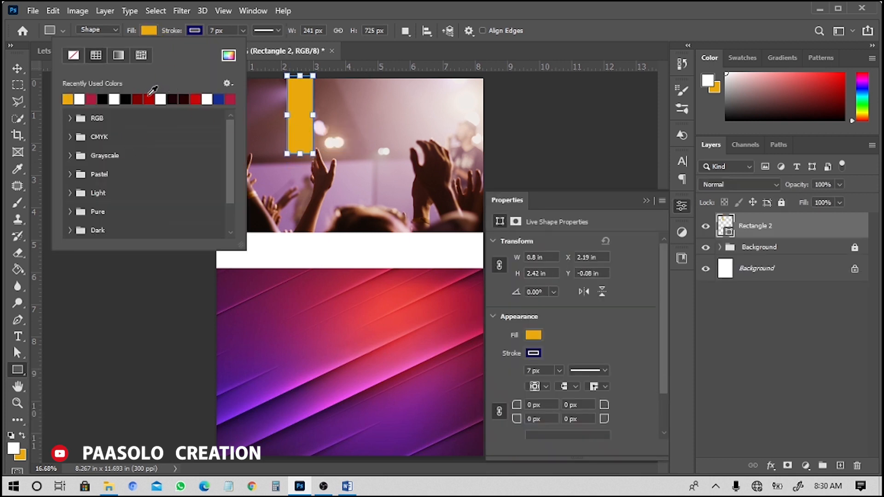
{"action": "left_click", "coordinate": [195, 30]}
{"action": "left_click", "coordinate": [119, 55]}
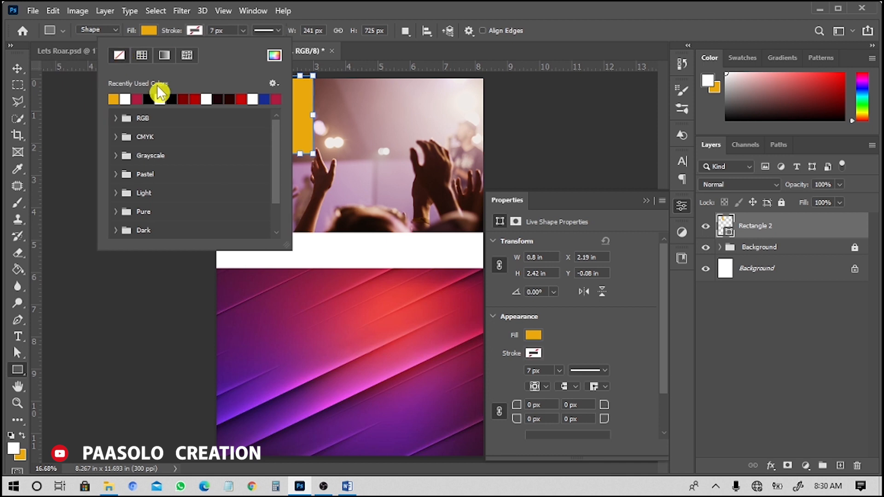
{"action": "left_click", "coordinate": [18, 69]}
{"action": "left_click", "coordinate": [71, 110]}
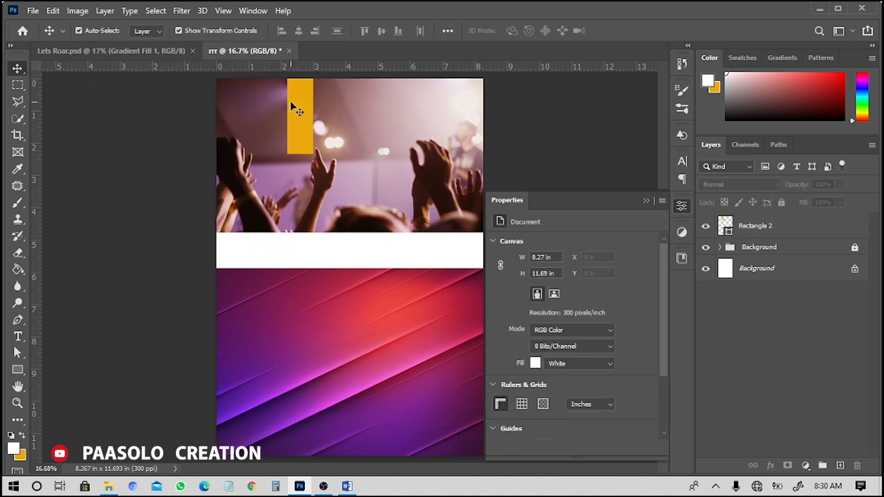
Place logo.jpg from the Lets Roar folder into the rrr document.
{"action": "scroll", "coordinate": [291, 107], "scroll_direction": "up", "scroll_amount": 4}
{"action": "left_click_drag", "start_coordinate": [273, 236], "coordinate": [280, 231]}
{"action": "left_click", "coordinate": [80, 153]}
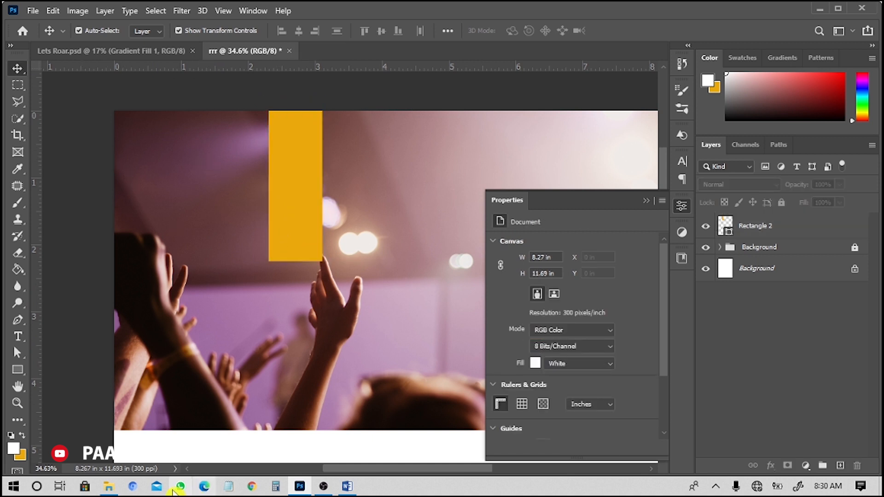
{"action": "left_click", "coordinate": [109, 487]}
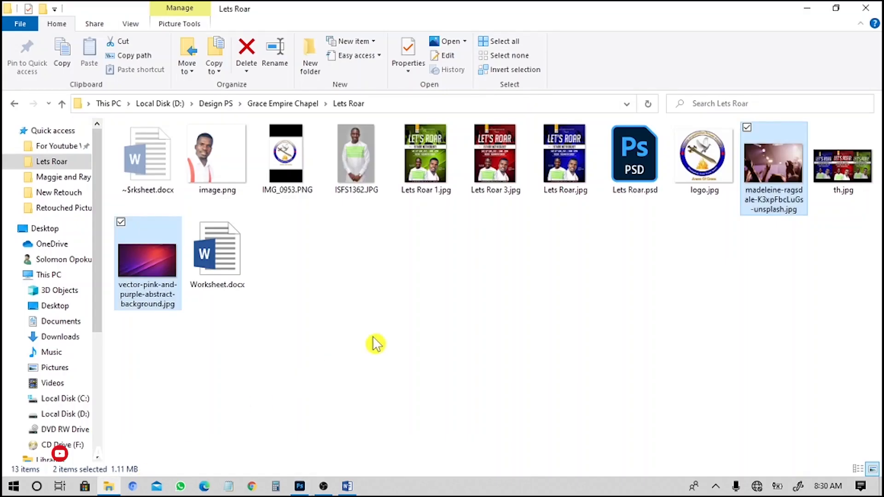
{"action": "left_click", "coordinate": [693, 162]}
{"action": "key", "text": "alt+Tab"}
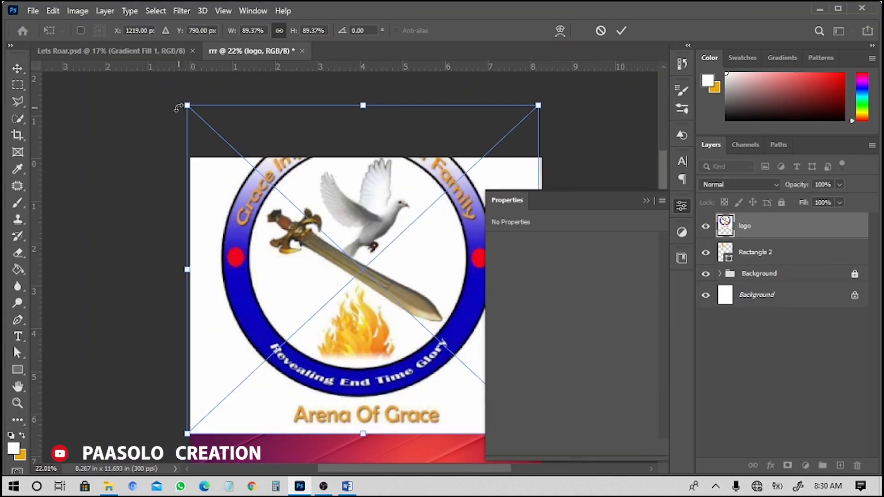
Shrink the logo to slightly narrower than the gold rectangle and fit it inside the rectangle's lower end.
{"action": "left_click_drag", "start_coordinate": [186, 106], "coordinate": [474, 372]}
{"action": "left_click_drag", "start_coordinate": [479, 398], "coordinate": [298, 248]}
{"action": "left_click_drag", "start_coordinate": [356, 282], "coordinate": [322, 253]}
{"action": "scroll", "coordinate": [314, 226], "scroll_direction": "up", "scroll_amount": 8}
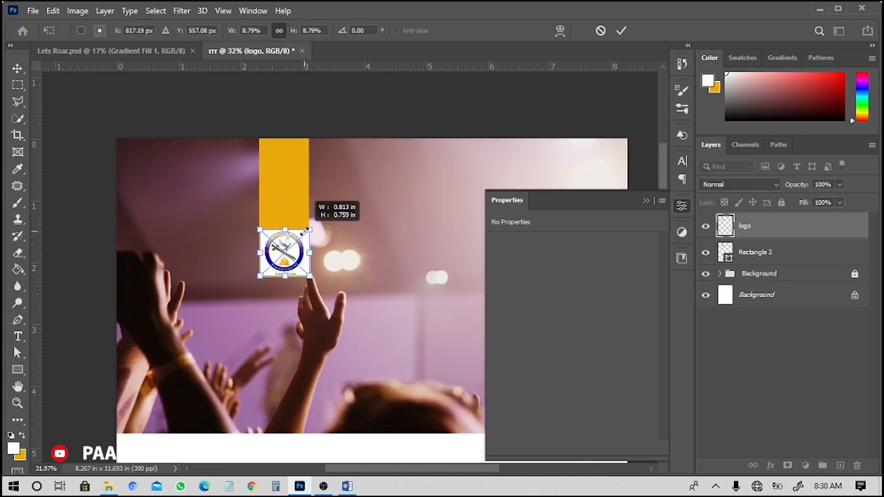
{"action": "left_click_drag", "start_coordinate": [333, 215], "coordinate": [322, 226]}
{"action": "left_click_drag", "start_coordinate": [282, 240], "coordinate": [286, 249]}
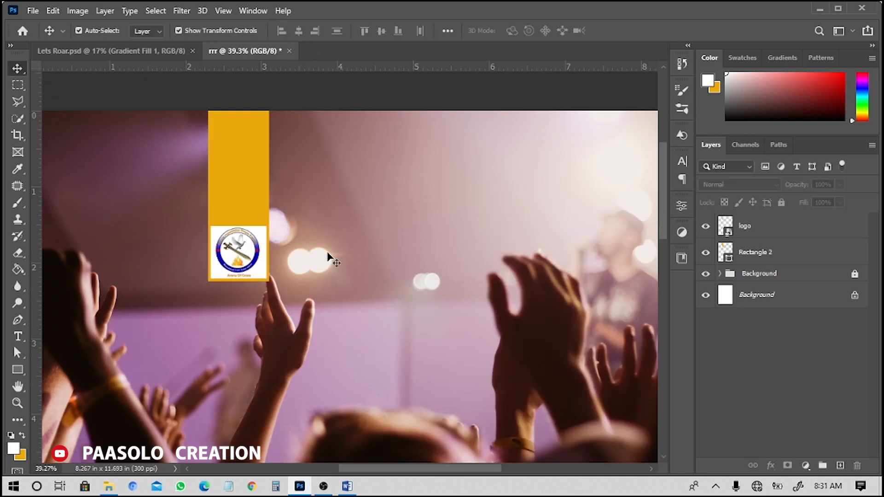
{"action": "scroll", "coordinate": [312, 279], "scroll_direction": "down", "scroll_amount": 4}
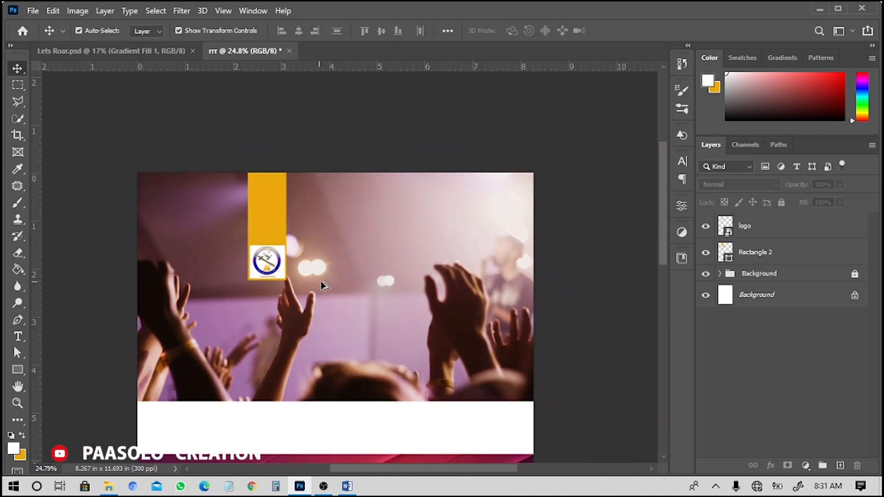
{"action": "scroll", "coordinate": [380, 284], "scroll_direction": "up", "scroll_amount": 4}
{"action": "scroll", "coordinate": [376, 307], "scroll_direction": "down", "scroll_amount": 3}
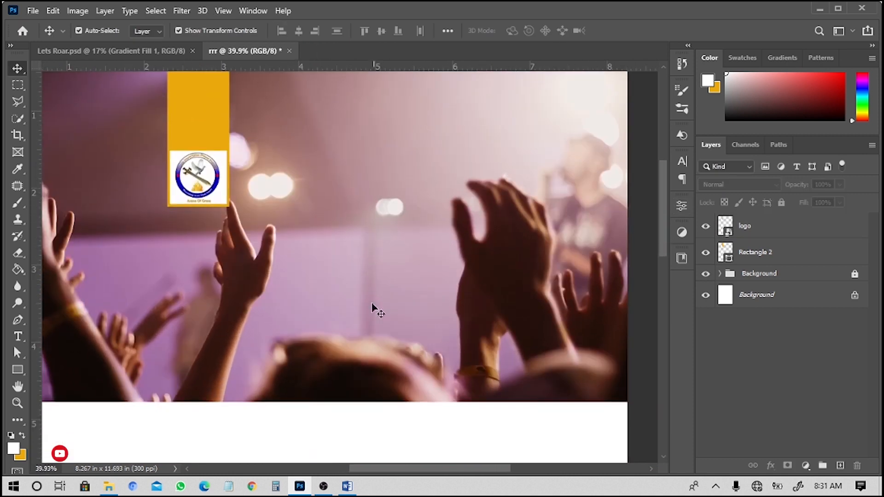
Copy "Grace Impaction Ministry" from Worksheet.docx in Word and paste it as new text beside the gold rectangle in the Photoshop flyer.
{"action": "left_click", "coordinate": [347, 487]}
{"action": "scroll", "coordinate": [570, 283], "scroll_direction": "up", "scroll_amount": 5}
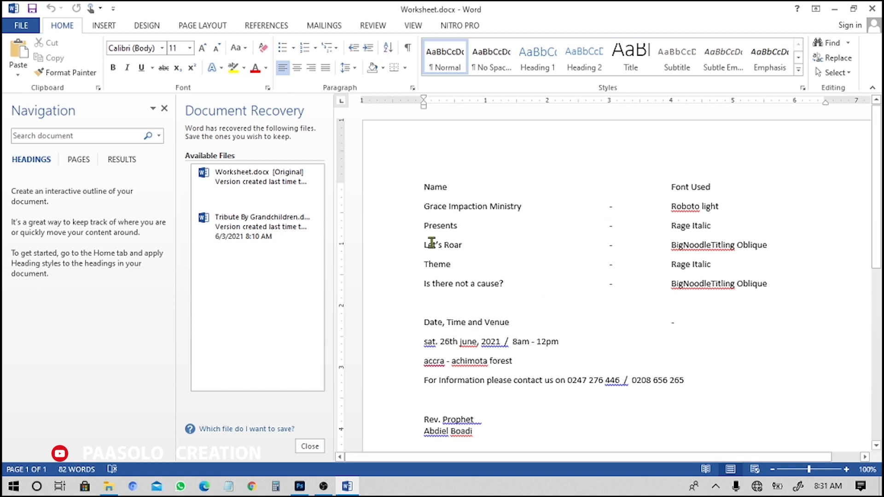
{"action": "left_click_drag", "start_coordinate": [530, 211], "coordinate": [425, 207]}
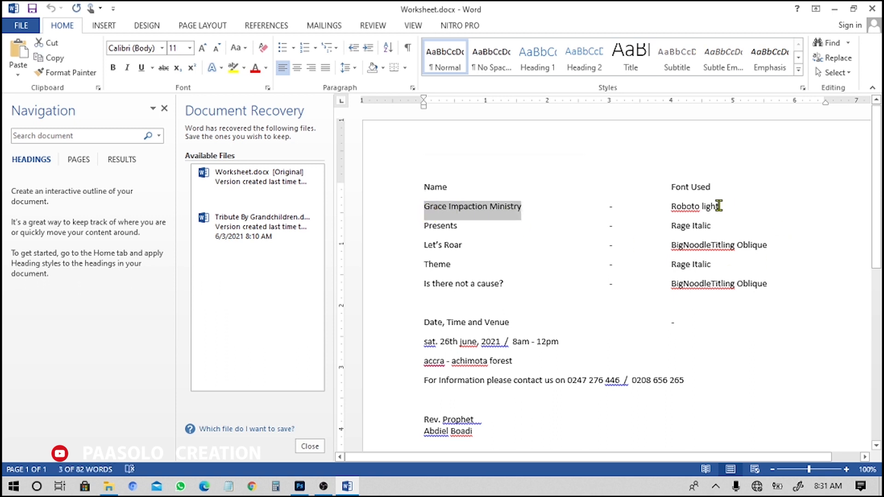
{"action": "key", "text": "alt+Tab"}
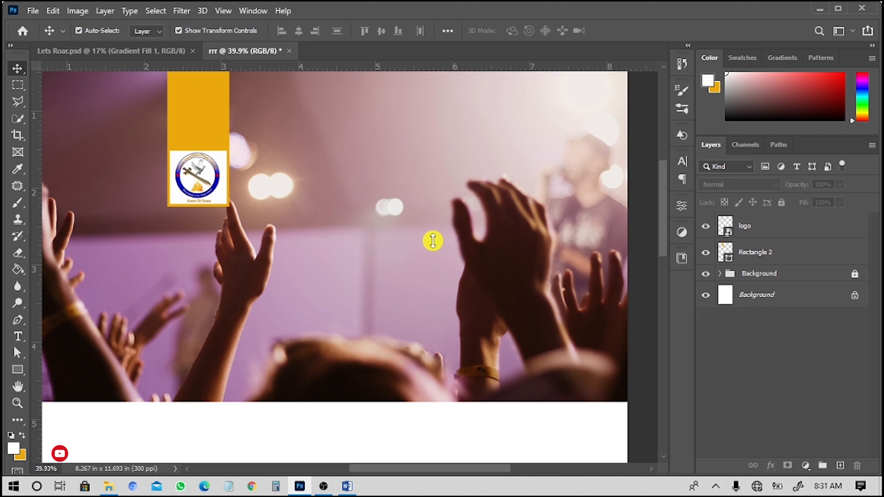
{"action": "left_click", "coordinate": [18, 337]}
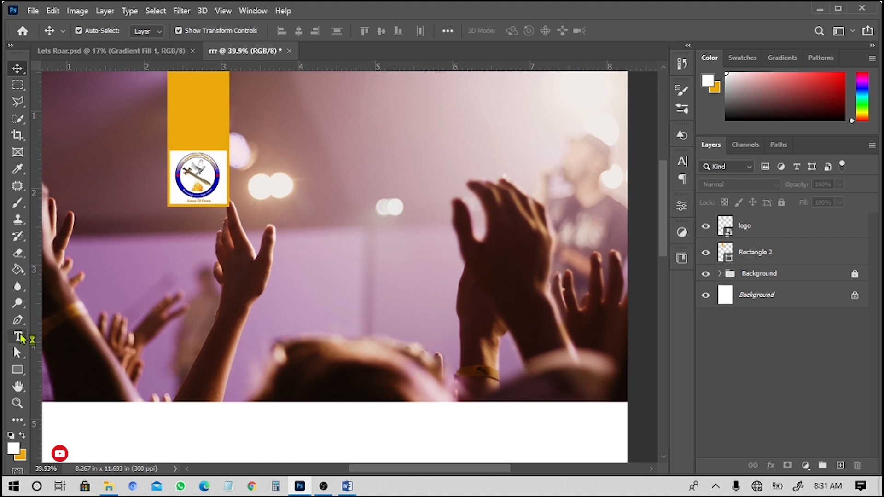
{"action": "left_click", "coordinate": [278, 159]}
{"action": "left_click", "coordinate": [385, 167]}
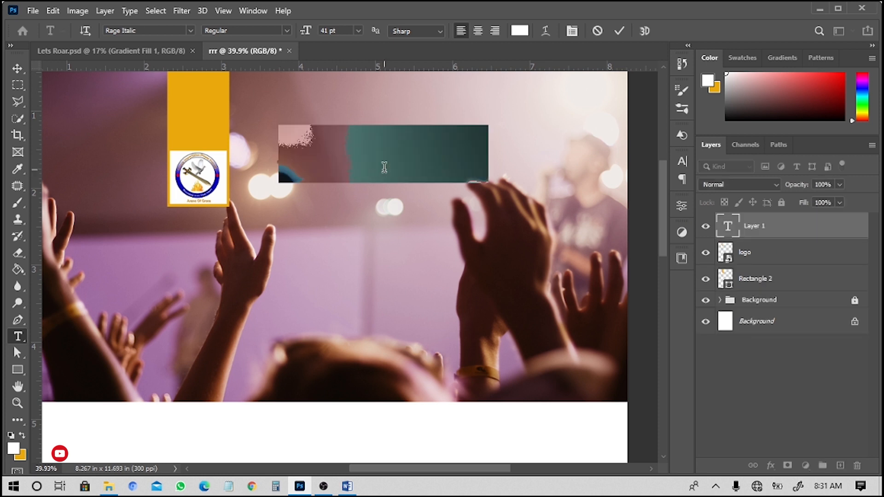
{"action": "key", "text": "ctrl+v"}
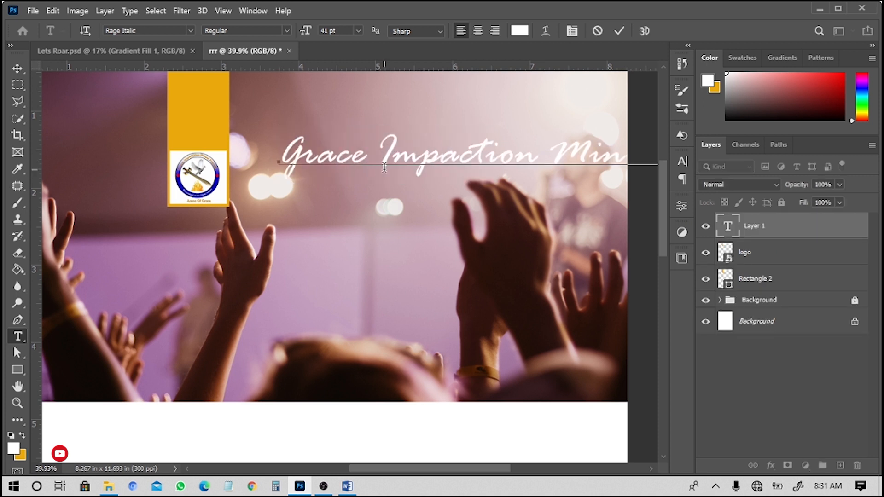
Set the whole Grace Impaction Ministry line in Roboto Light, the font listed for it in Worksheet.docx.
{"action": "key", "text": "ctrl+a"}
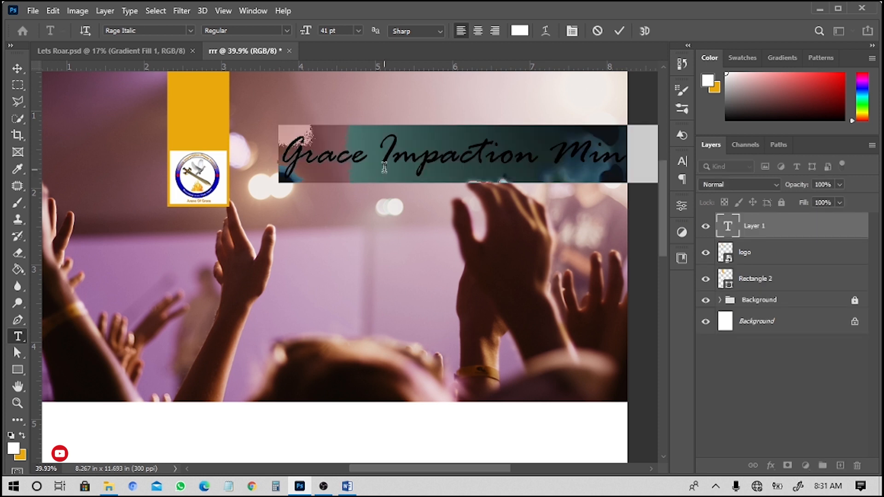
{"action": "scroll", "coordinate": [393, 158], "scroll_direction": "down", "scroll_amount": 1}
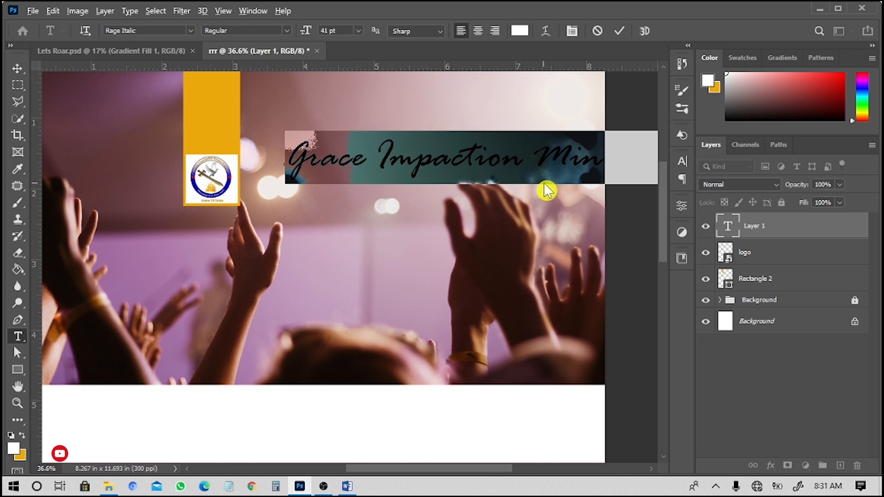
{"action": "left_click", "coordinate": [353, 490]}
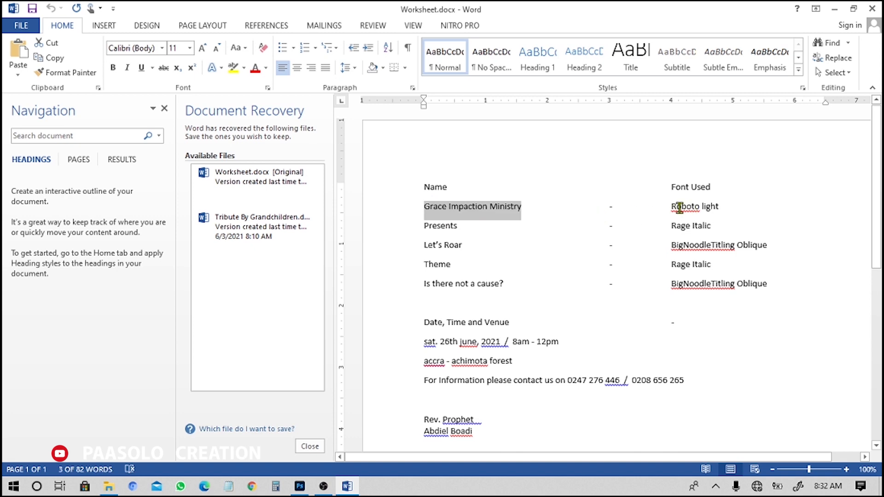
{"action": "key", "text": "alt+Tab"}
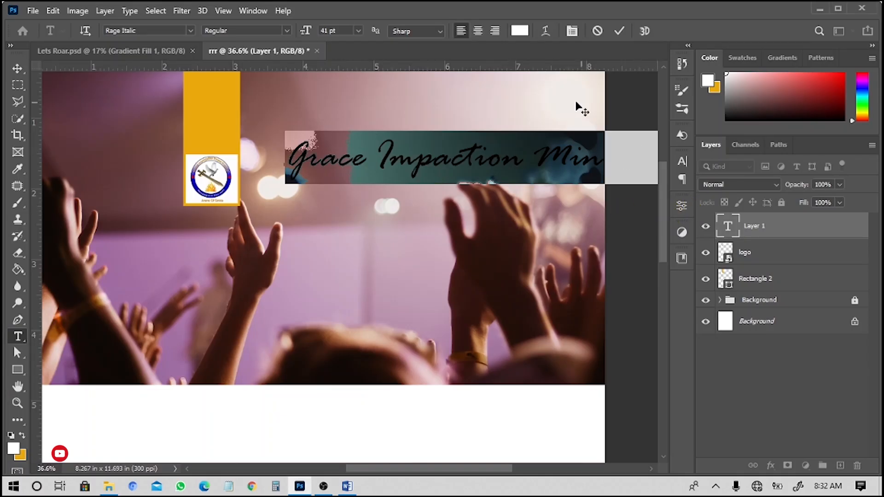
{"action": "left_click", "coordinate": [682, 160]}
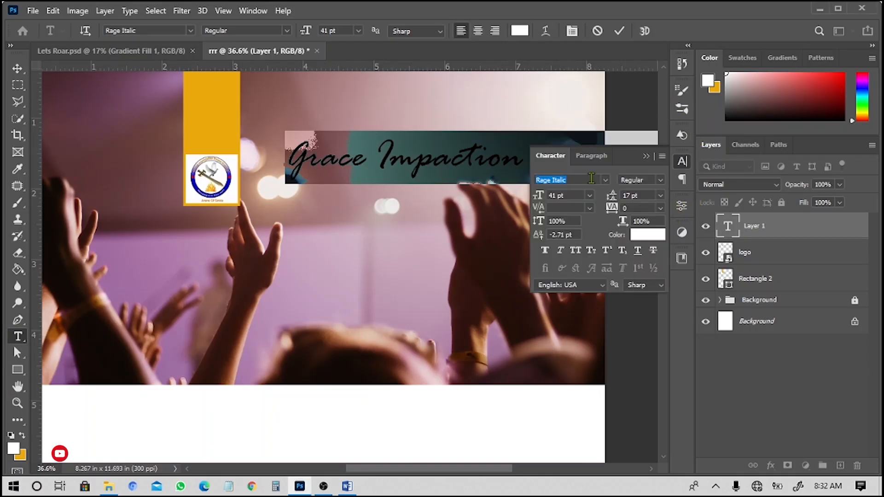
{"action": "type", "text": "rob"}
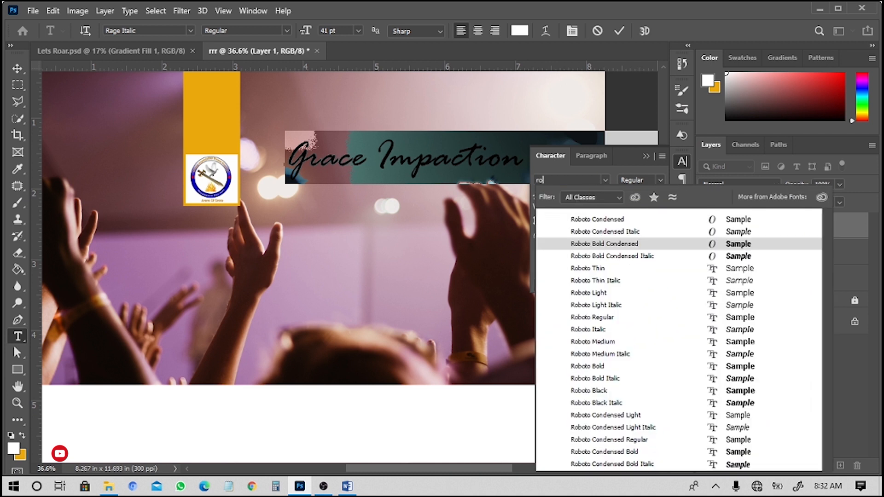
{"action": "left_click", "coordinate": [622, 293]}
{"action": "left_click", "coordinate": [620, 31]}
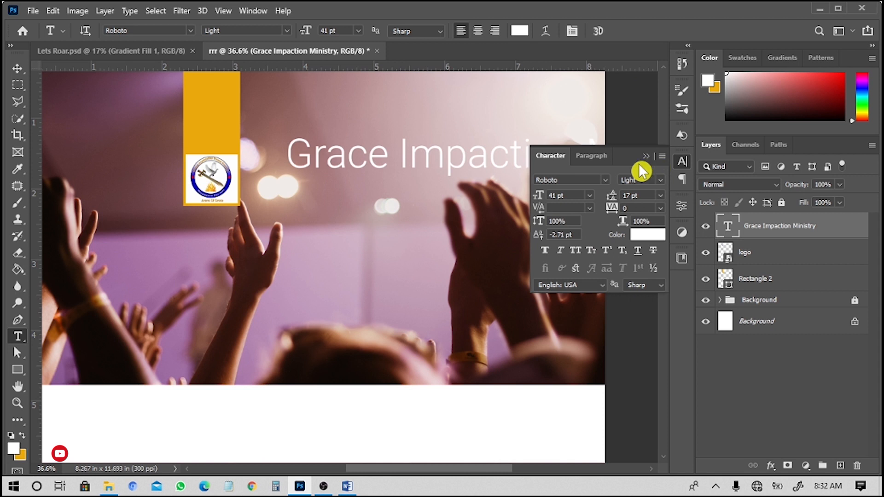
Resize the Grace Impaction Ministry text to 20 pt and position it beside the gold rectangle, just above the logo.
{"action": "left_click", "coordinate": [559, 195]}
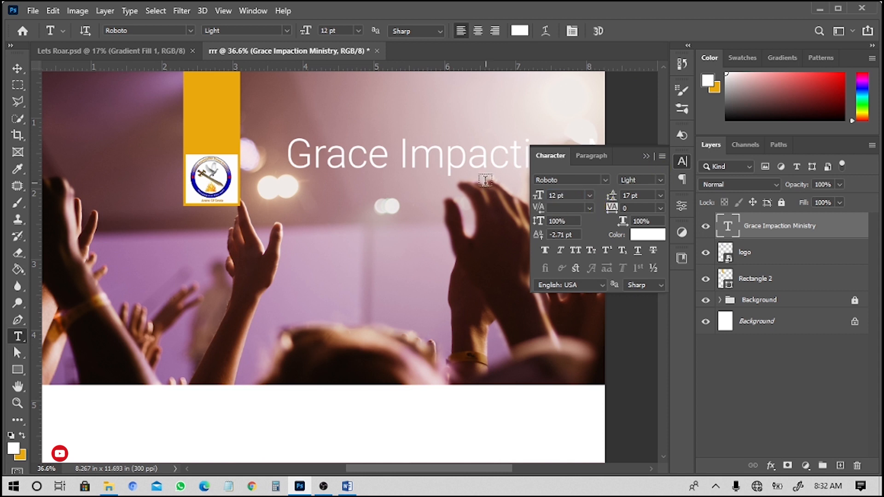
{"action": "left_click_drag", "start_coordinate": [571, 196], "coordinate": [482, 190]}
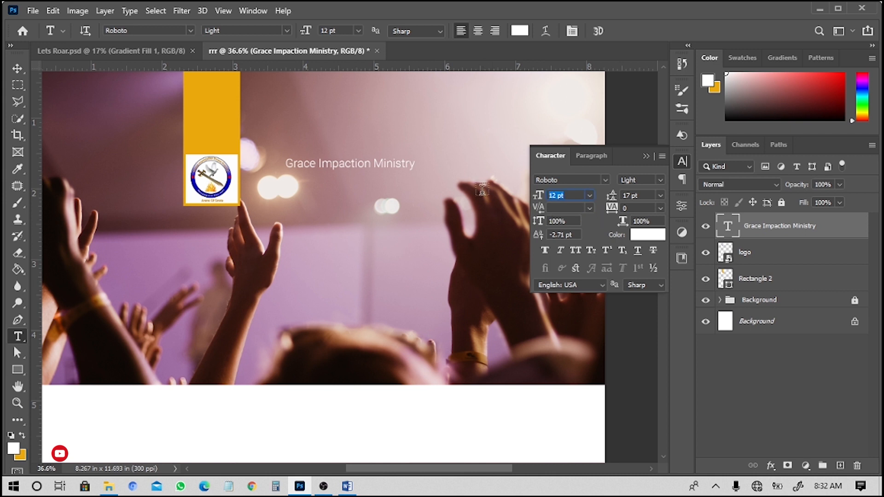
{"action": "key", "text": "v"}
{"action": "left_click_drag", "start_coordinate": [419, 164], "coordinate": [415, 151]}
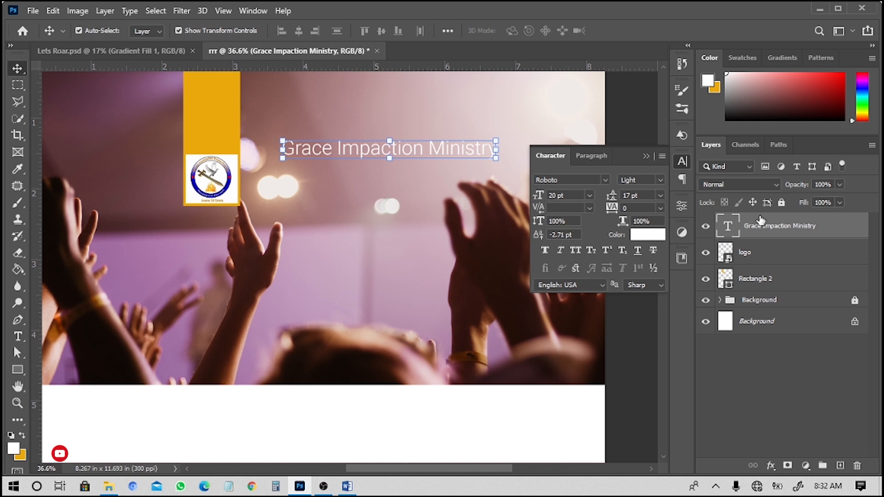
Duplicate the Grace Impaction Ministry text and move the copy straight down to form a second line below the original.
{"action": "key", "text": "ctrl+j"}
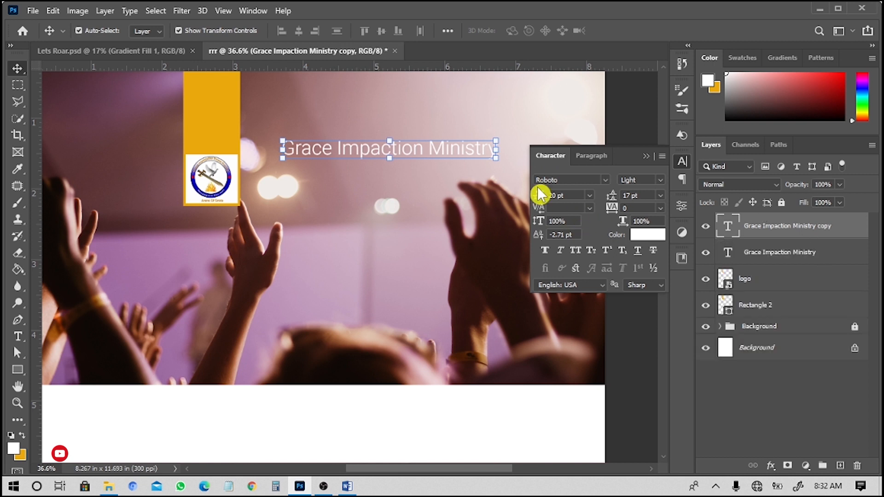
{"action": "key", "text": "shift+Down"}
{"action": "key", "text": "shift+Down"}
{"action": "key", "text": "shift+Down"}
{"action": "key", "text": "shift+Down"}
{"action": "key", "text": "shift+Down"}
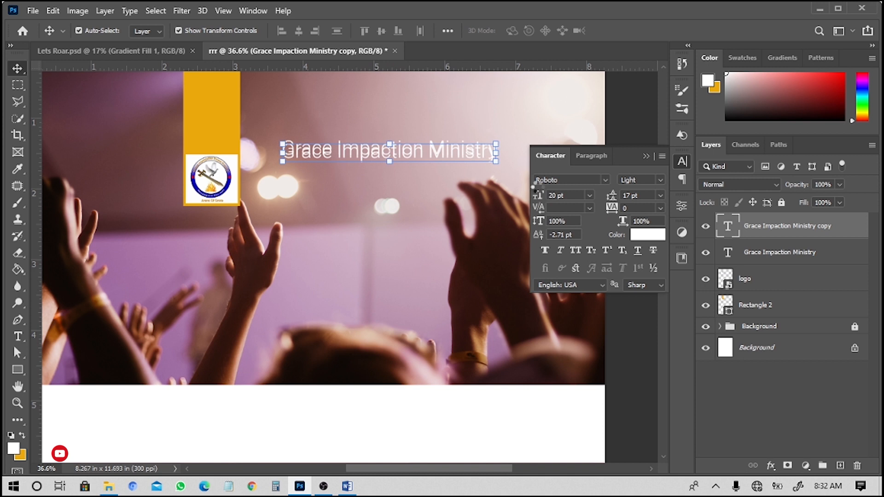
{"action": "left_click_drag", "start_coordinate": [440, 160], "coordinate": [445, 189]}
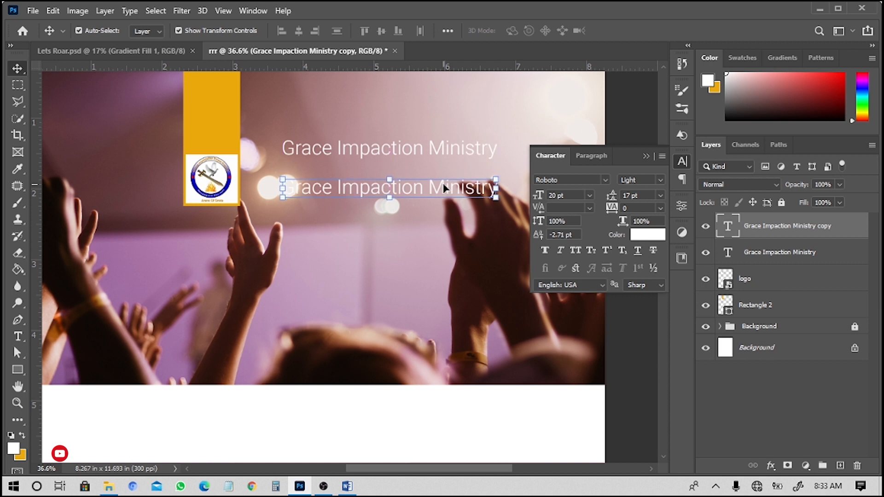
{"action": "key", "text": "Down"}
{"action": "key", "text": "Down"}
{"action": "key", "text": "Down"}
{"action": "key", "text": "Down"}
{"action": "key", "text": "Down"}
{"action": "key", "text": "Down"}
{"action": "key", "text": "Down"}
{"action": "key", "text": "Down"}
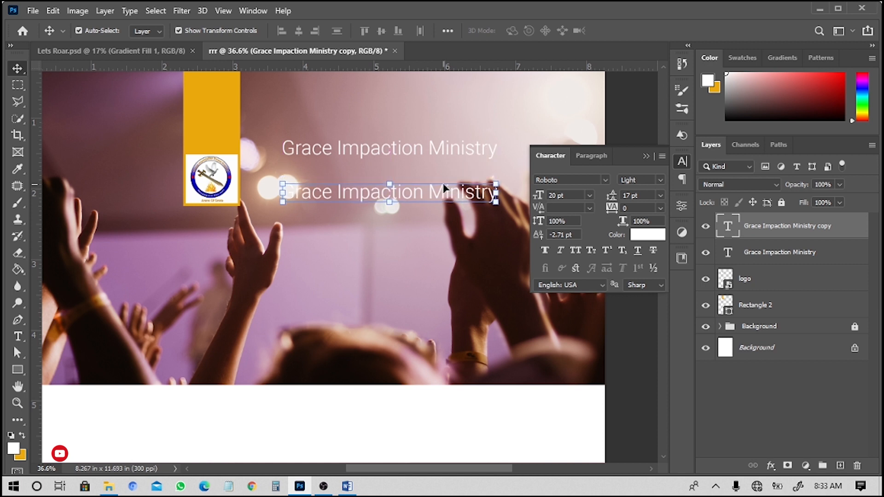
Replace the copied line's text with "Presents" from Worksheet.docx and center it beneath Grace Impaction Ministry.
{"action": "double_click", "coordinate": [429, 194]}
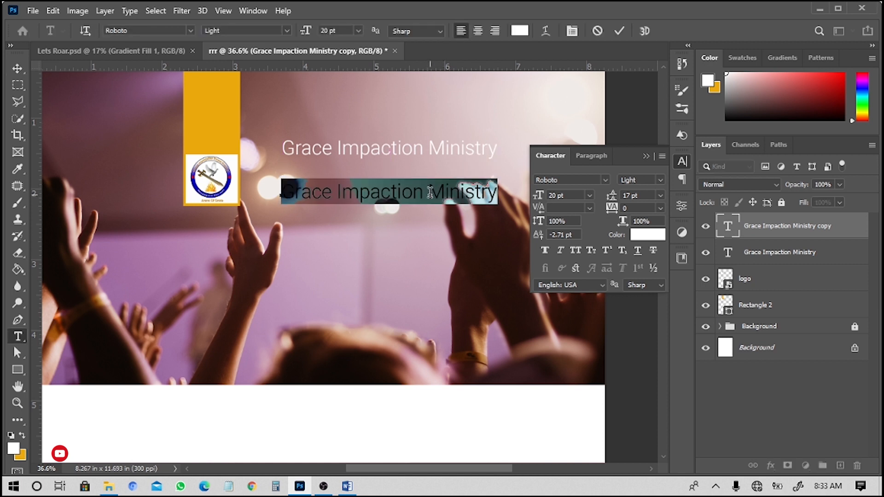
{"action": "key", "text": "alt+Tab"}
{"action": "left_click_drag", "start_coordinate": [463, 230], "coordinate": [435, 230]}
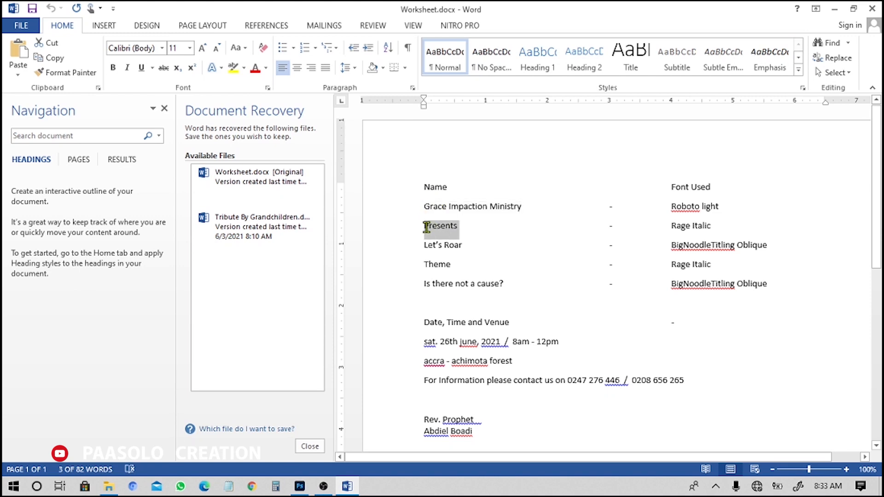
{"action": "key", "text": "ctrl+c"}
{"action": "key", "text": "alt+Tab"}
{"action": "key", "text": "ctrl+v"}
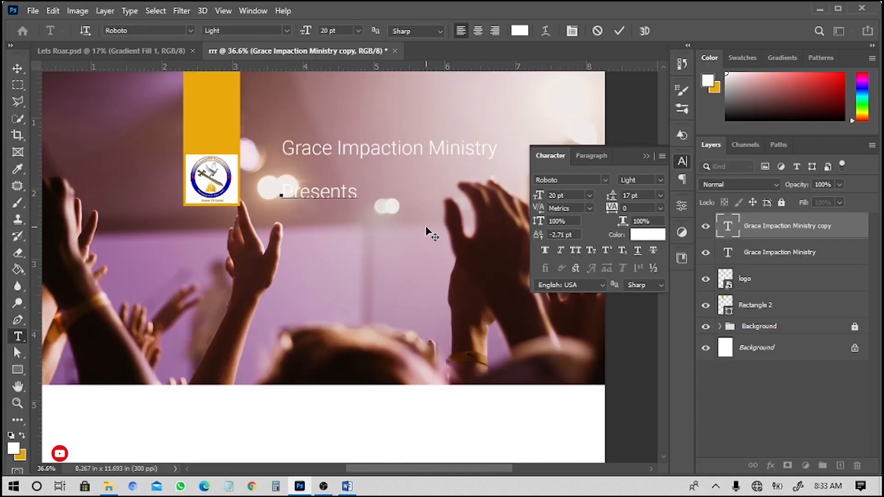
{"action": "left_click", "coordinate": [619, 32]}
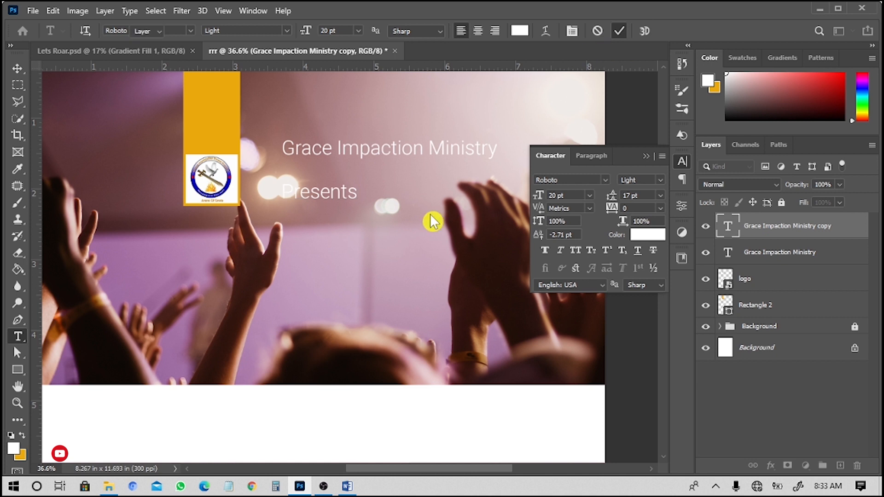
{"action": "key", "text": "v"}
{"action": "left_click_drag", "start_coordinate": [327, 194], "coordinate": [387, 195]}
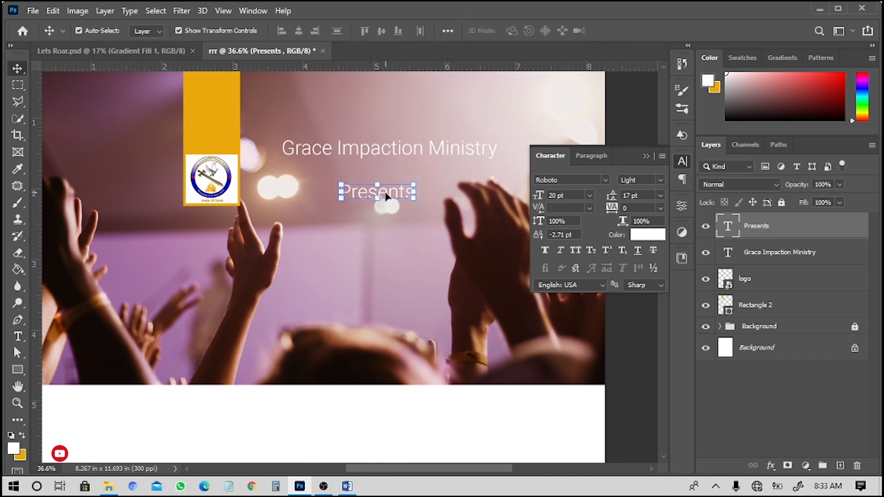
Set the Presents text in Rage Italic Regular, using the font name copied from Worksheet.docx.
{"action": "key", "text": "alt+Tab"}
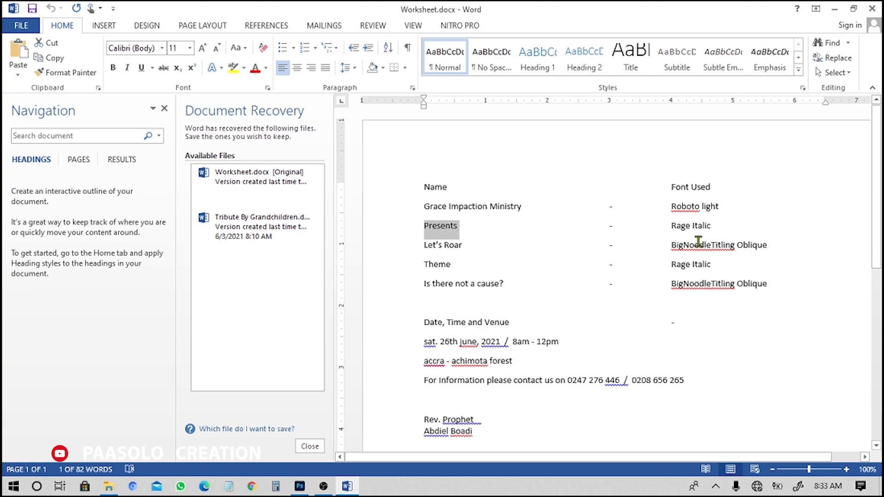
{"action": "key", "text": "alt+Tab"}
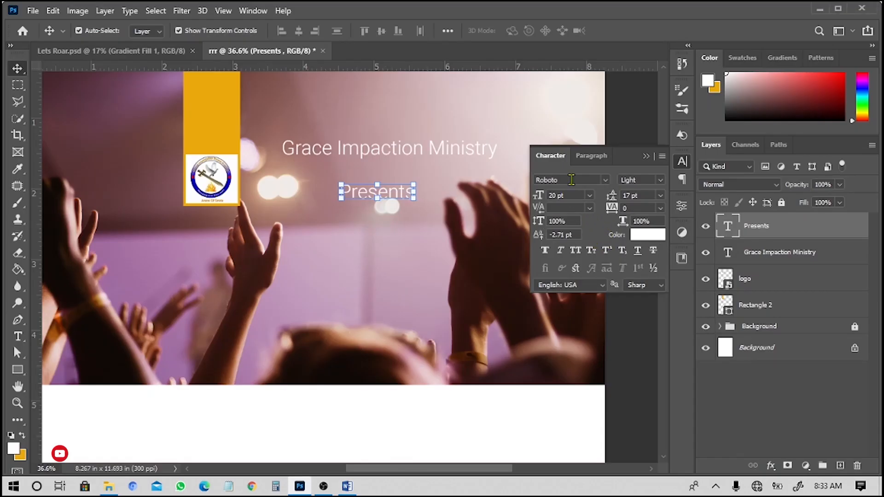
{"action": "key", "text": "alt+Tab"}
{"action": "left_click_drag", "start_coordinate": [671, 225], "coordinate": [717, 225]}
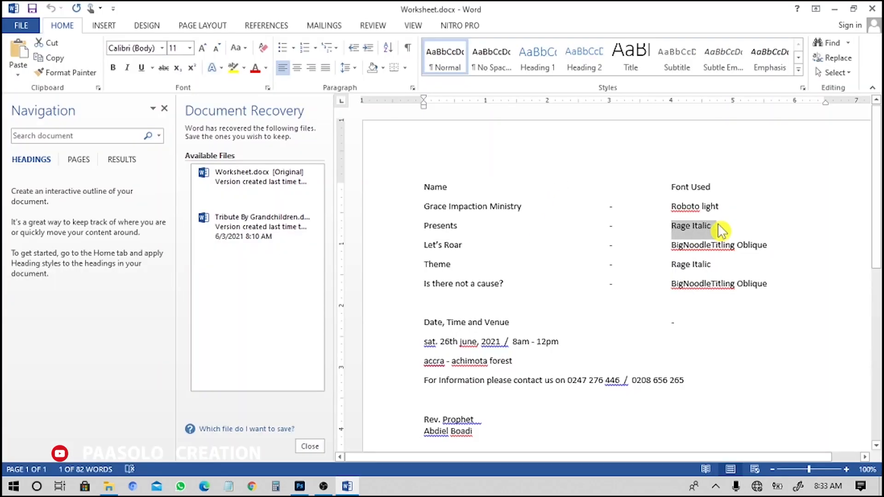
{"action": "key", "text": "alt+Tab"}
{"action": "left_click", "coordinate": [605, 180]}
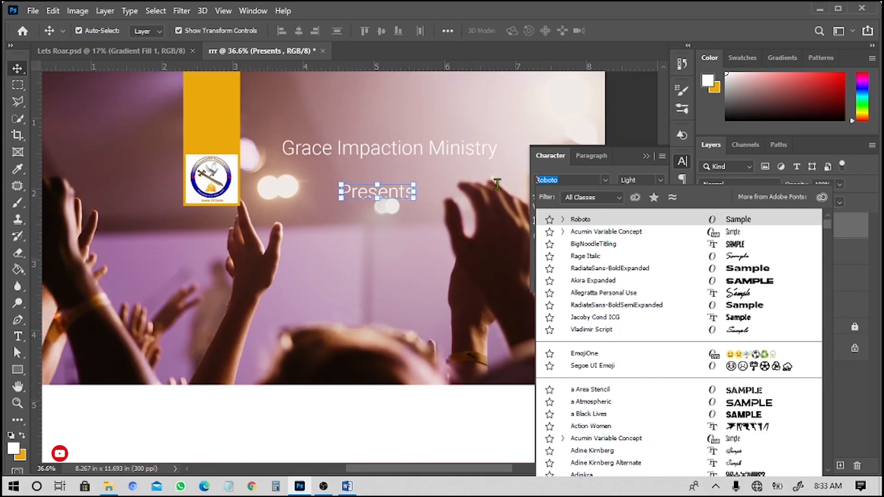
{"action": "key", "text": "ctrl"}
{"action": "key", "text": "ctrl+v"}
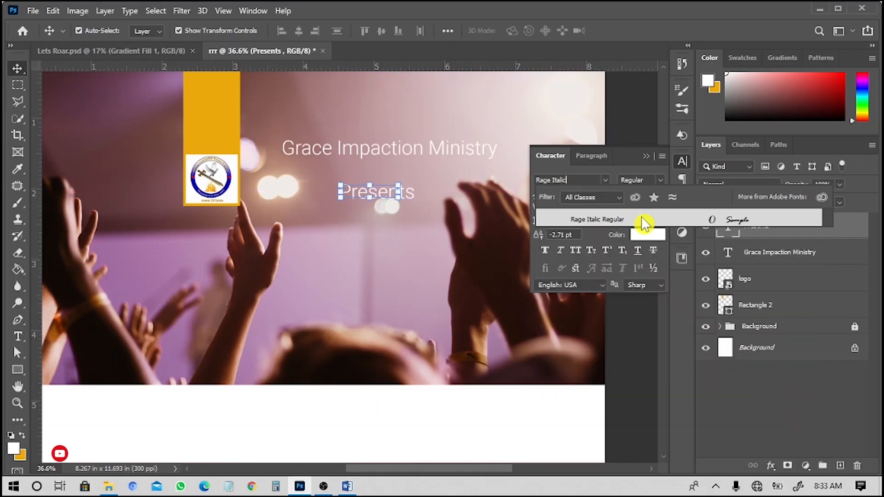
{"action": "left_click", "coordinate": [643, 220]}
Enlarge the Presents text to about 22.57 pt beneath Grace Impaction Ministry.
{"action": "left_click_drag", "start_coordinate": [399, 198], "coordinate": [401, 208]}
{"action": "key", "text": "Return"}
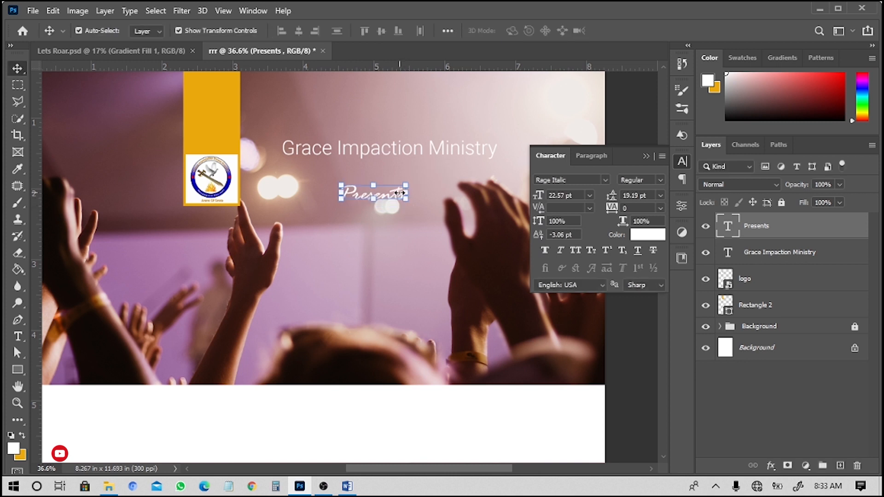
{"action": "left_click", "coordinate": [647, 156]}
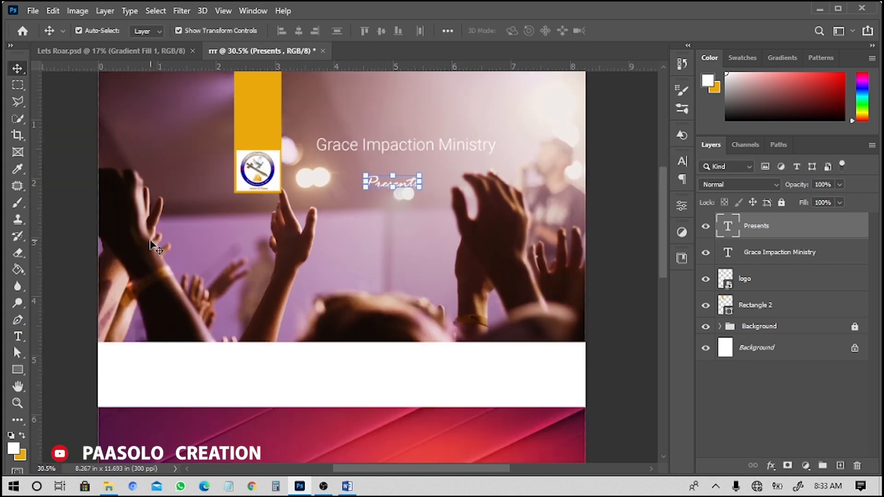
Duplicate the Grace Impaction Ministry text below Presents and replace the copy's wording with "Let's Roar".
{"action": "key", "text": "alt+Tab"}
{"action": "key", "text": "alt+Tab"}
{"action": "left_click_drag", "start_coordinate": [389, 147], "coordinate": [389, 258]}
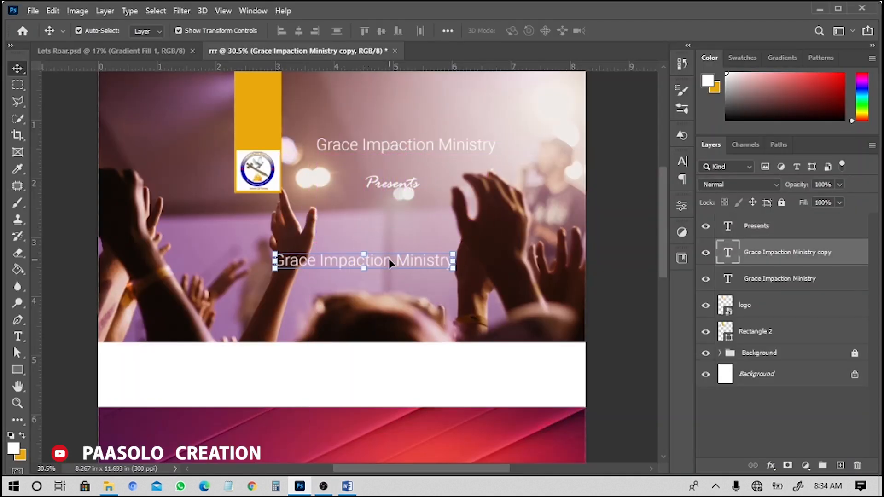
{"action": "double_click", "coordinate": [389, 259]}
{"action": "type", "text": "Let's Roar"}
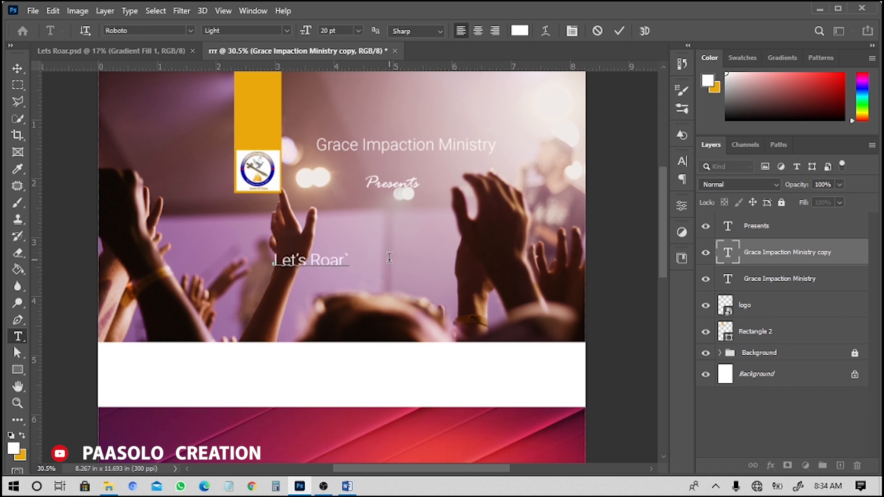
{"action": "left_click", "coordinate": [389, 258]}
Copy the font name BigNoodleTitling from the Let's Roar row in Worksheet.docx.
{"action": "left_click", "coordinate": [347, 487]}
{"action": "left_click_drag", "start_coordinate": [704, 245], "coordinate": [735, 245]}
{"action": "key", "text": "alt+Tab"}
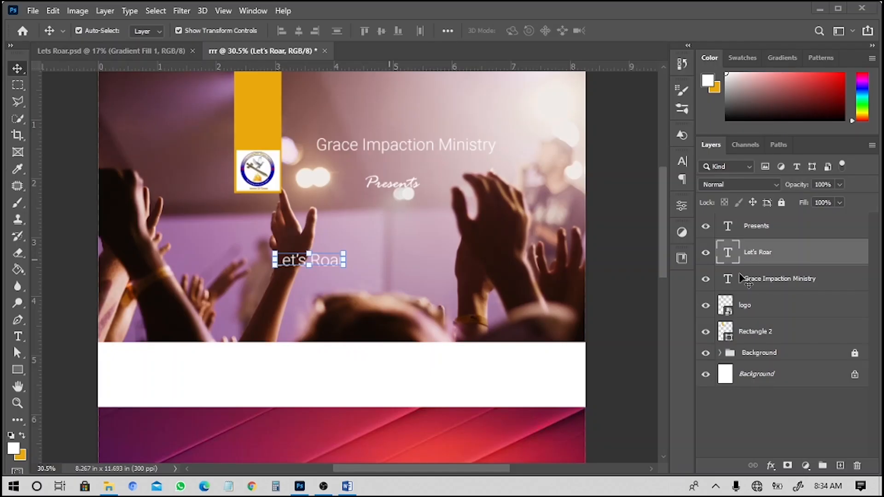
{"action": "double_click", "coordinate": [319, 256]}
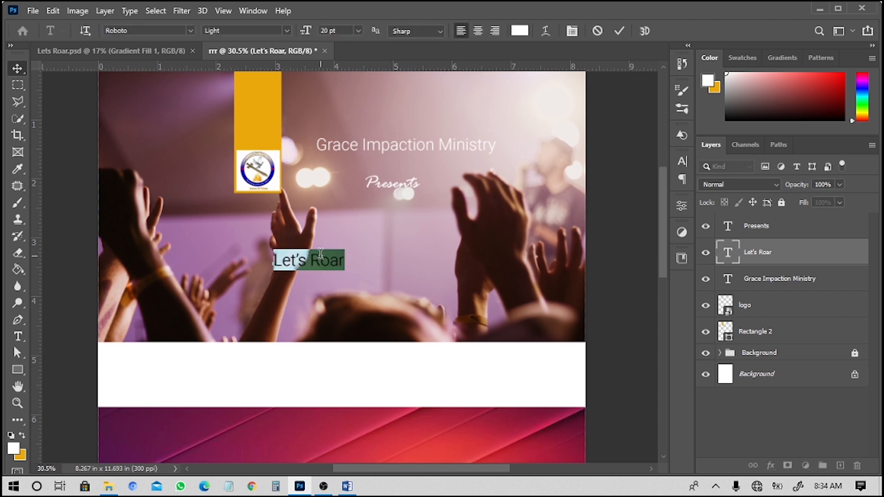
{"action": "left_click", "coordinate": [323, 260]}
{"action": "key", "text": "ctrl+v"}
{"action": "key", "text": "Escape"}
Set the Let's Roar text in BigNoodleTitling Oblique.
{"action": "left_click", "coordinate": [684, 164]}
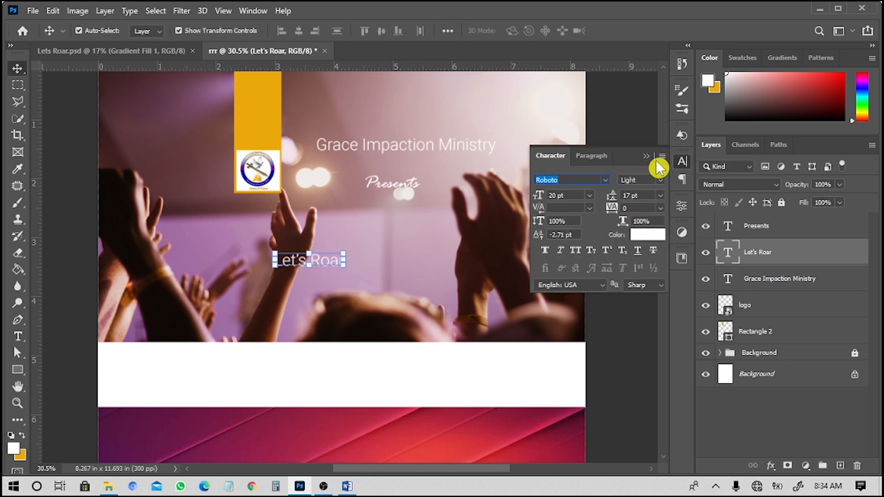
{"action": "left_click", "coordinate": [253, 10]}
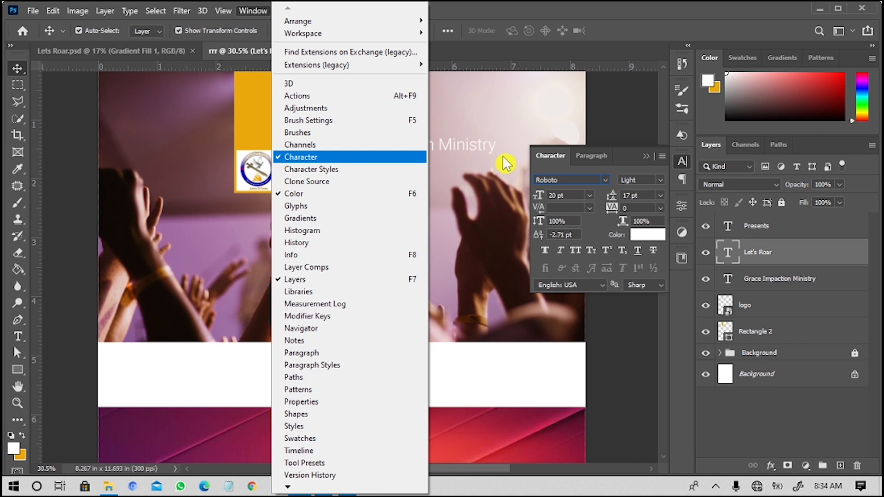
{"action": "left_click", "coordinate": [620, 85]}
{"action": "left_click", "coordinate": [566, 180]}
{"action": "type", "text": "BigNoodleTitling"}
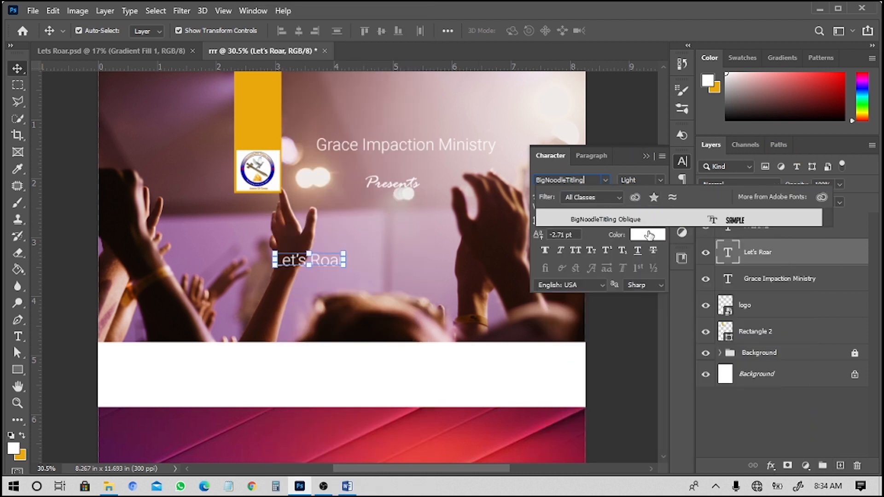
{"action": "key", "text": "Return"}
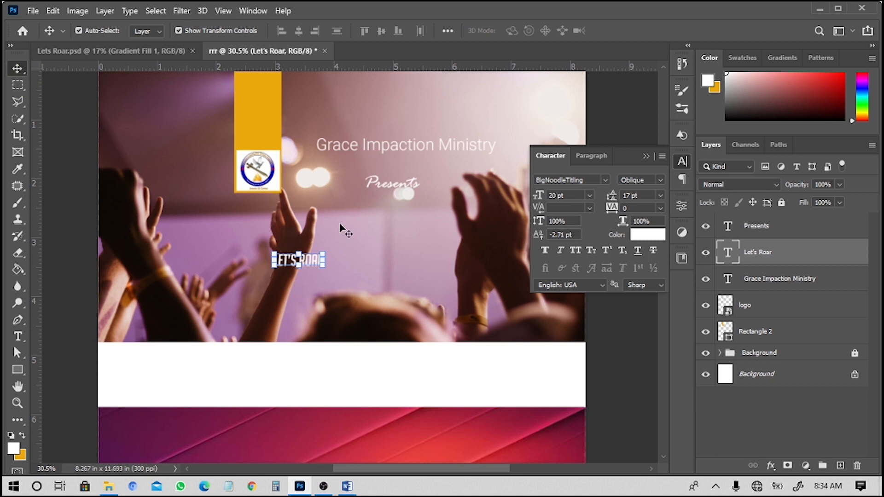
Enlarge the Let's Roar title to about 163.6 pt and place it across the lower part of the crowd photo.
{"action": "left_click_drag", "start_coordinate": [328, 253], "coordinate": [554, 175]}
{"action": "left_click_drag", "start_coordinate": [275, 271], "coordinate": [184, 322]}
{"action": "left_click_drag", "start_coordinate": [334, 207], "coordinate": [280, 239]}
{"action": "key", "text": "Return"}
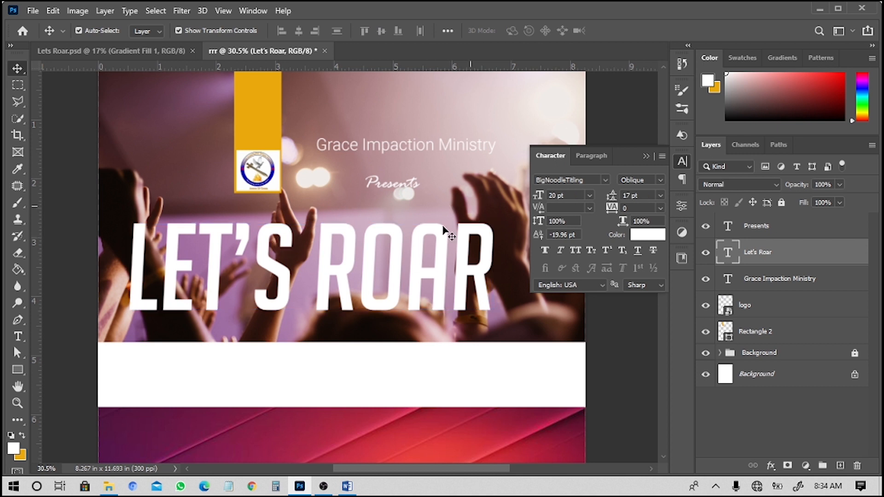
{"action": "key", "text": "ctrl"}
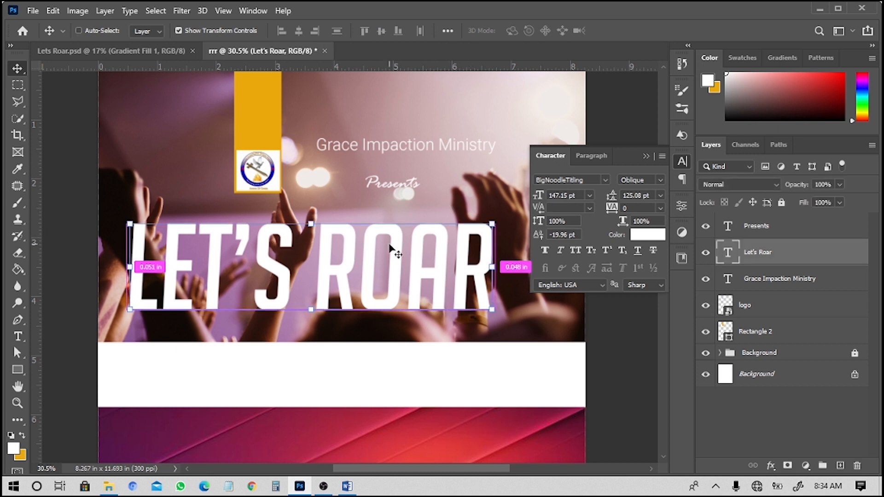
{"action": "key", "text": "ctrl+t"}
{"action": "left_click_drag", "start_coordinate": [495, 332], "coordinate": [537, 344]}
{"action": "key", "text": "Return"}
Add the text "Is there not a cause?" in near-black 41 pt BigNoodleTitling Oblique on the white band below the title.
{"action": "scroll", "coordinate": [418, 181], "scroll_direction": "down", "scroll_amount": 3}
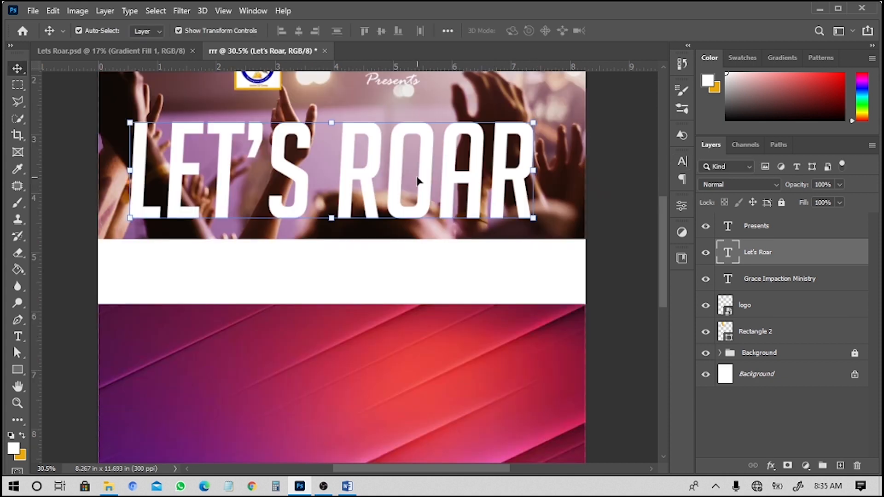
{"action": "key", "text": "alt+Tab"}
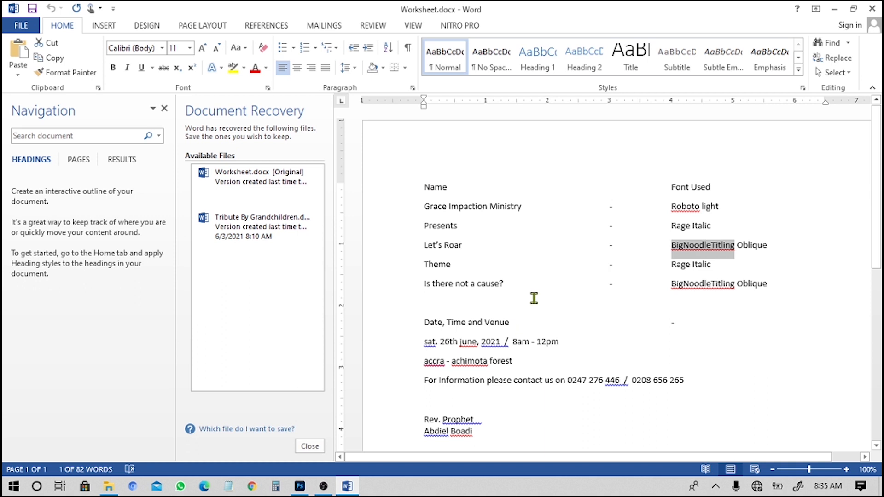
{"action": "key", "text": "alt+Tab"}
{"action": "left_click", "coordinate": [18, 337]}
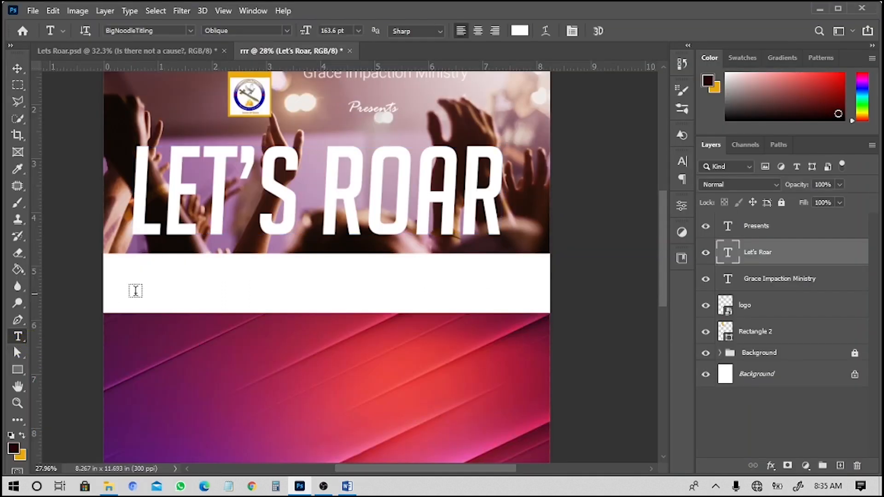
{"action": "left_click", "coordinate": [222, 289]}
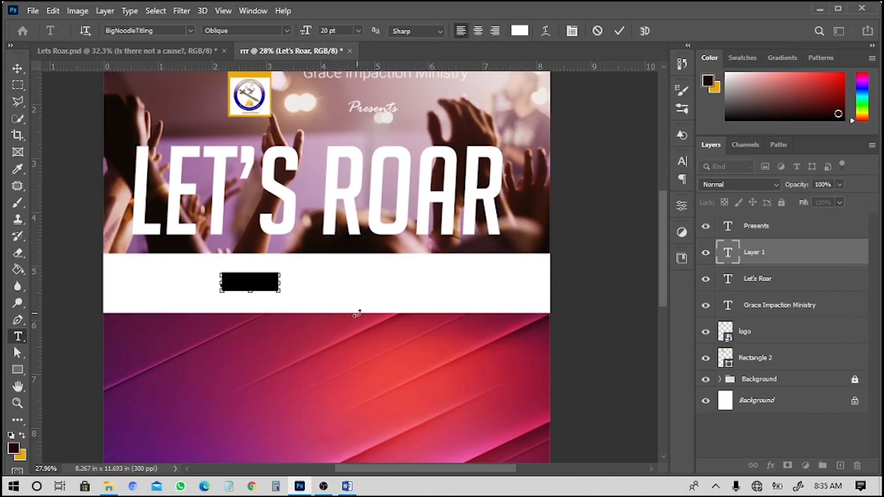
{"action": "type", "text": "Is there not a cause?"}
{"action": "scroll", "coordinate": [356, 312], "scroll_direction": "up", "scroll_amount": 1}
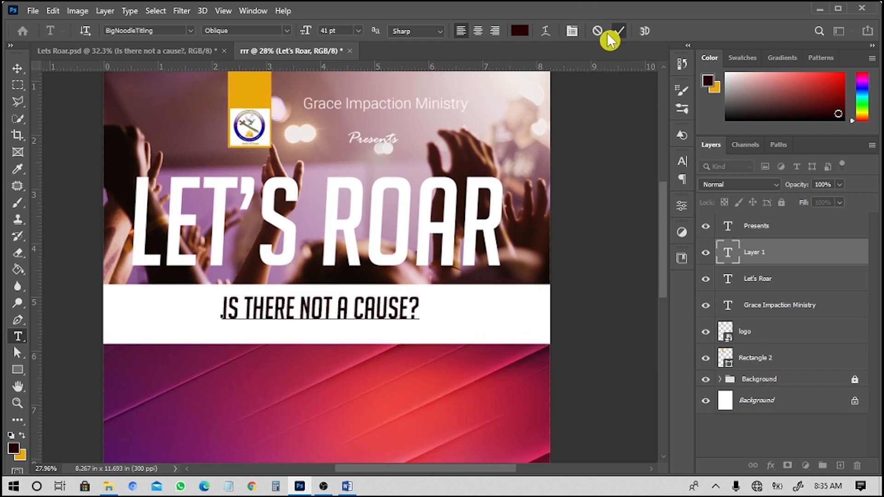
{"action": "left_click", "coordinate": [618, 32]}
Enlarge the "Is there not a cause?" text and adjust its position within the white band.
{"action": "scroll", "coordinate": [426, 307], "scroll_direction": "up", "scroll_amount": 5}
{"action": "key", "text": "v"}
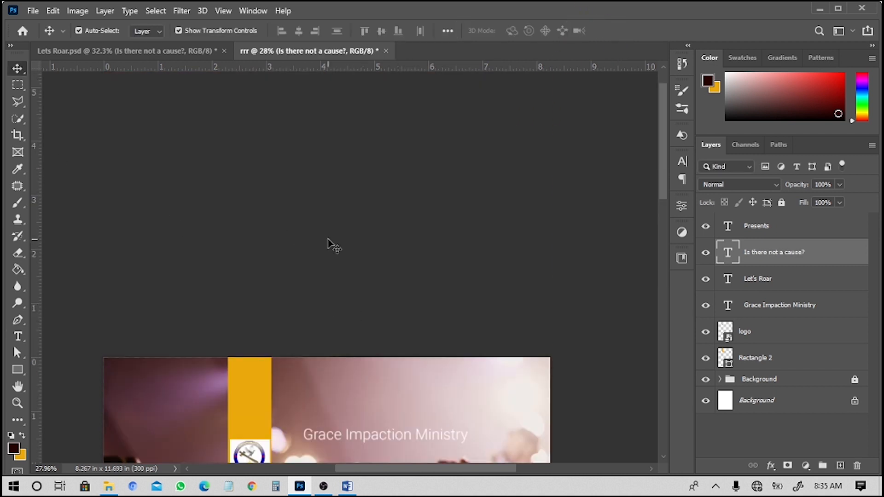
{"action": "scroll", "coordinate": [334, 246], "scroll_direction": "down", "scroll_amount": 5}
{"action": "left_click_drag", "start_coordinate": [417, 300], "coordinate": [452, 312]}
{"action": "left_click_drag", "start_coordinate": [392, 298], "coordinate": [392, 302]}
{"action": "left_click_drag", "start_coordinate": [453, 314], "coordinate": [467, 317]}
{"action": "key", "text": "Return"}
Copy the Presents text onto the white band before "Is there not a cause?" and color the copy red.
{"action": "scroll", "coordinate": [131, 304], "scroll_direction": "down", "scroll_amount": 1}
{"action": "scroll", "coordinate": [178, 184], "scroll_direction": "up", "scroll_amount": 3}
{"action": "scroll", "coordinate": [413, 113], "scroll_direction": "up", "scroll_amount": 1}
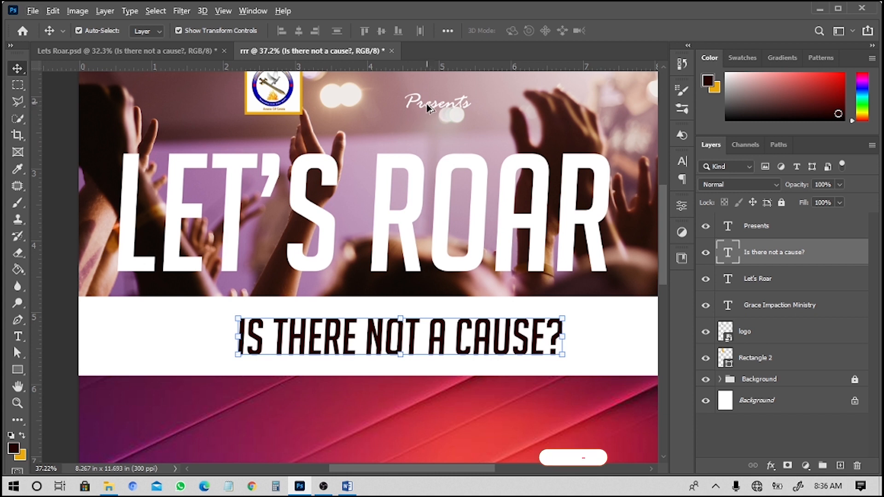
{"action": "left_click_drag", "start_coordinate": [426, 103], "coordinate": [185, 330]}
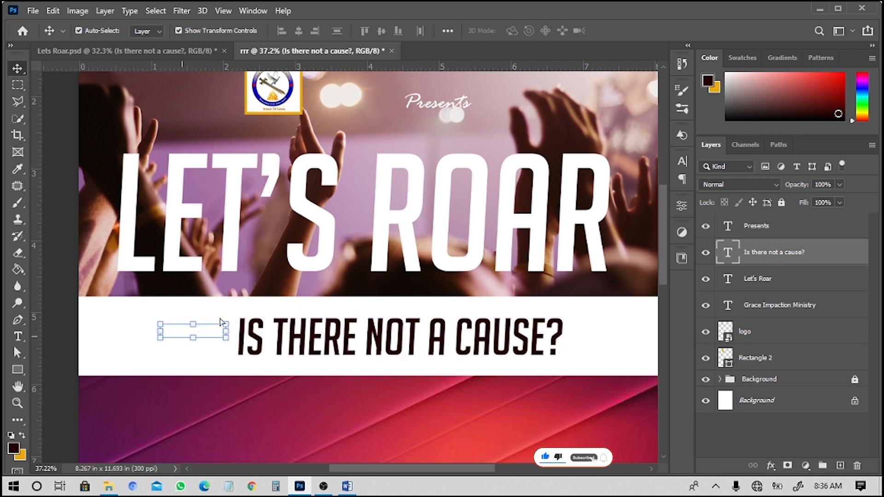
{"action": "left_click", "coordinate": [682, 163]}
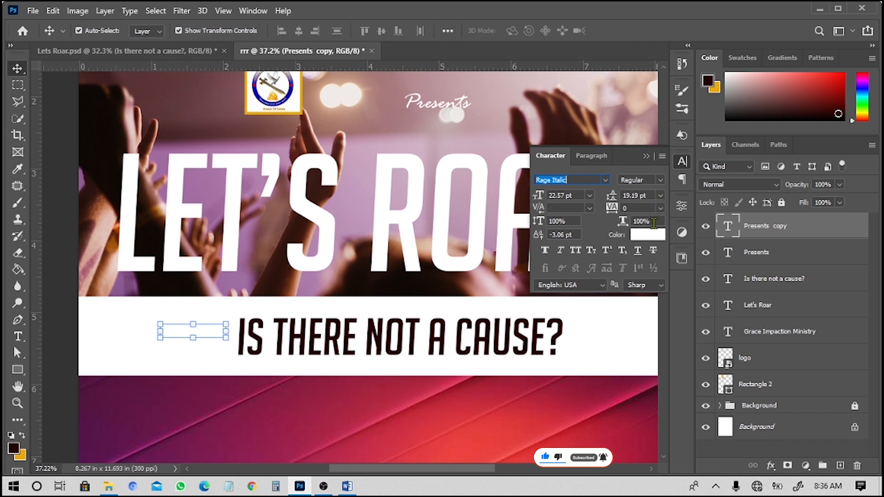
{"action": "left_click", "coordinate": [648, 234]}
{"action": "left_click", "coordinate": [688, 263]}
{"action": "key", "text": "Return"}
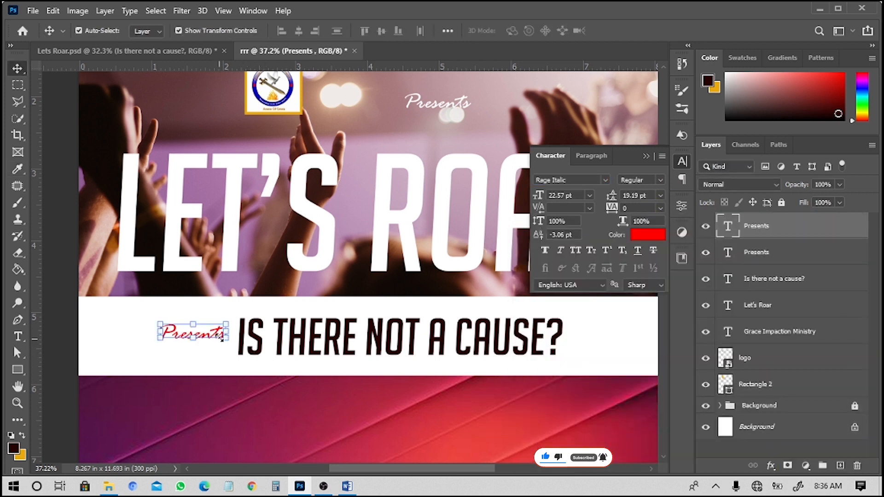
Replace the red copy's wording with "theme:" and enlarge it slightly.
{"action": "double_click", "coordinate": [207, 332]}
{"action": "type", "text": "theme:"}
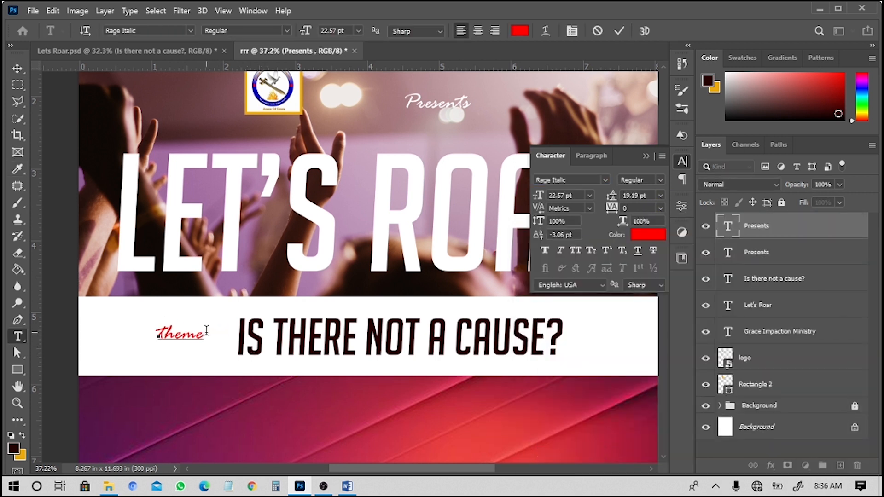
{"action": "left_click", "coordinate": [17, 69]}
{"action": "key", "text": "ctrl+t"}
{"action": "left_click_drag", "start_coordinate": [210, 350], "coordinate": [218, 355]}
{"action": "key", "text": "Return"}
Align the "theme:" and "Is there not a cause?" texts by their vertical centers.
{"action": "left_click", "coordinate": [284, 342], "text": "shift"}
{"action": "left_click", "coordinate": [80, 330]}
{"action": "scroll", "coordinate": [330, 242], "scroll_direction": "down", "scroll_amount": 2}
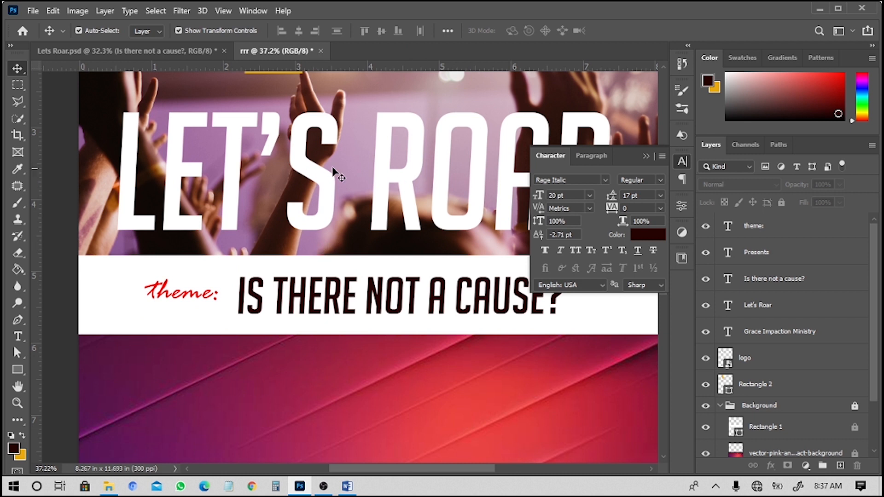
{"action": "left_click", "coordinate": [171, 298]}
{"action": "left_click", "coordinate": [252, 300], "text": "shift"}
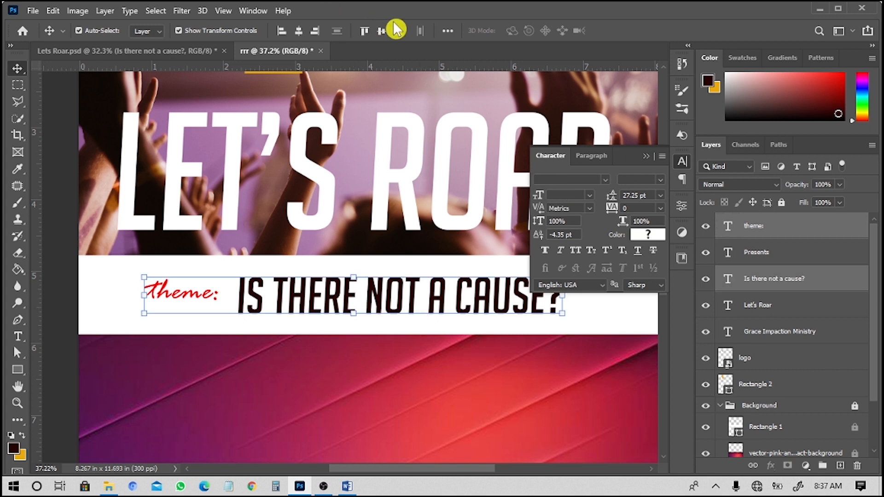
{"action": "left_click", "coordinate": [382, 31]}
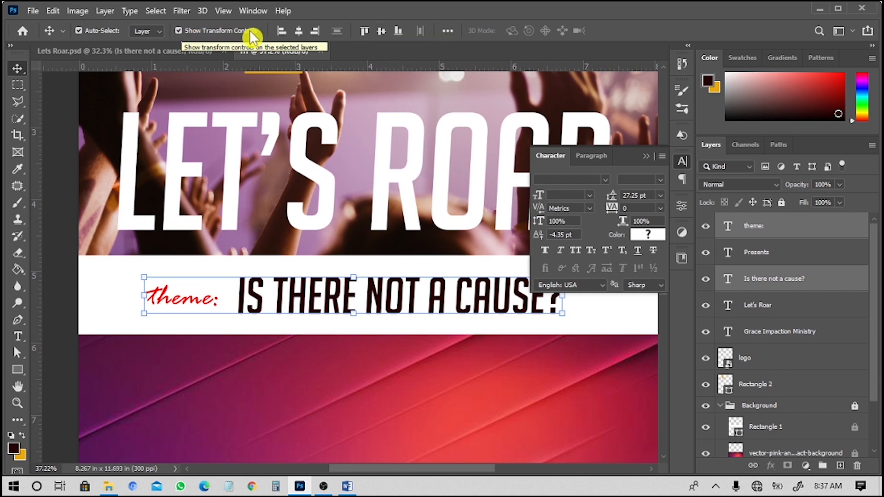
Scale the "theme:" and "Is there not a cause?" texts up together to fill more of the white band's width.
{"action": "scroll", "coordinate": [330, 215], "scroll_direction": "down", "scroll_amount": 1}
{"action": "scroll", "coordinate": [329, 215], "scroll_direction": "down", "scroll_amount": 4}
{"action": "scroll", "coordinate": [416, 230], "scroll_direction": "up", "scroll_amount": 3}
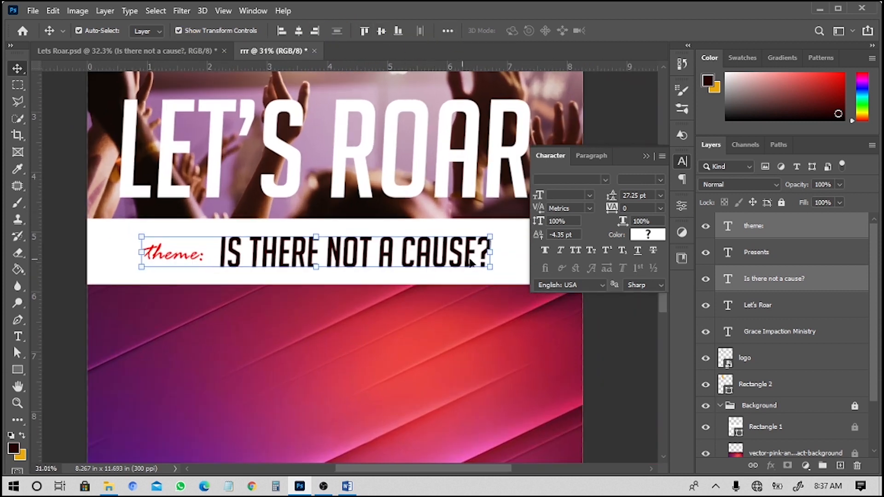
{"action": "left_click_drag", "start_coordinate": [492, 237], "coordinate": [498, 236]}
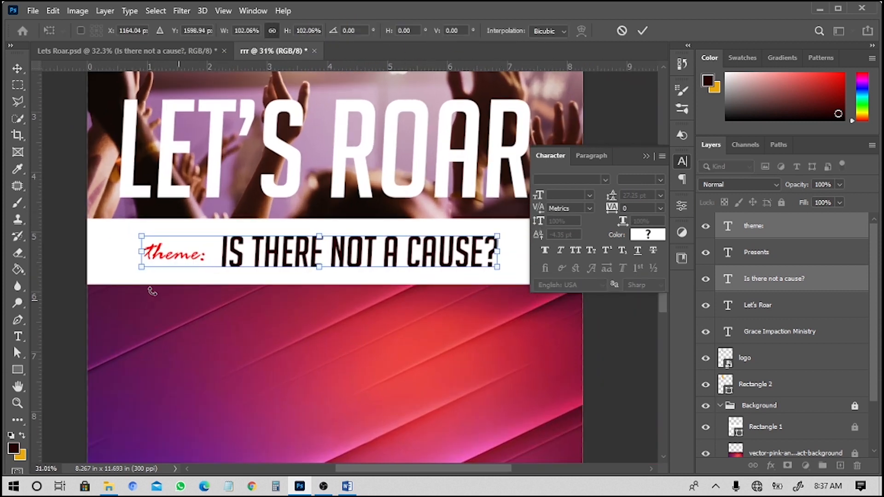
{"action": "left_click_drag", "start_coordinate": [143, 268], "coordinate": [133, 268]}
{"action": "key", "text": "Return"}
{"action": "key", "text": "ctrl+0"}
Switch to File Explorer and open ISFS1362.JPG from the Lets Roar folder as its own document in Photoshop.
{"action": "key", "text": "alt+Tab"}
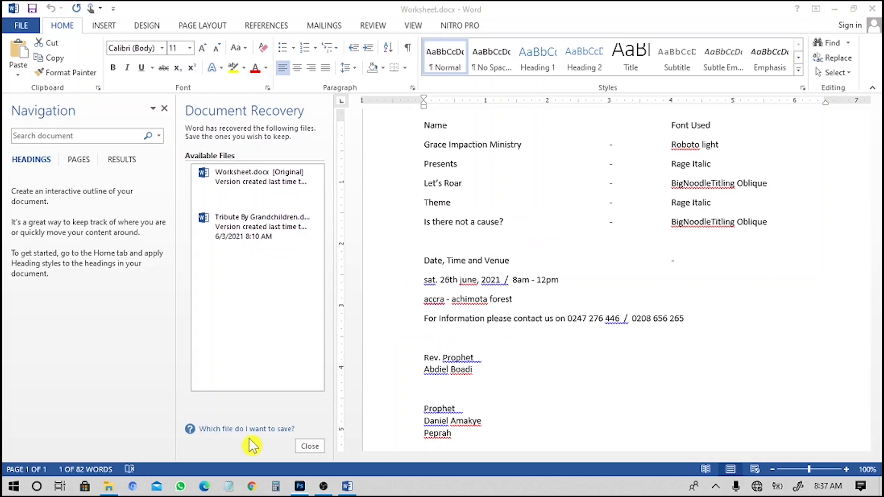
{"action": "key", "text": "alt+Tab"}
{"action": "key", "text": "alt+Tab"}
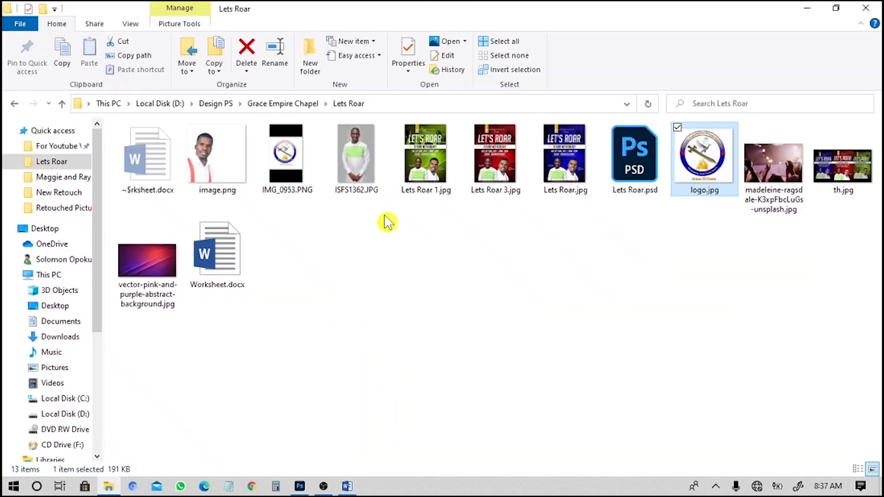
{"action": "left_click_drag", "start_coordinate": [336, 119], "coordinate": [421, 322]}
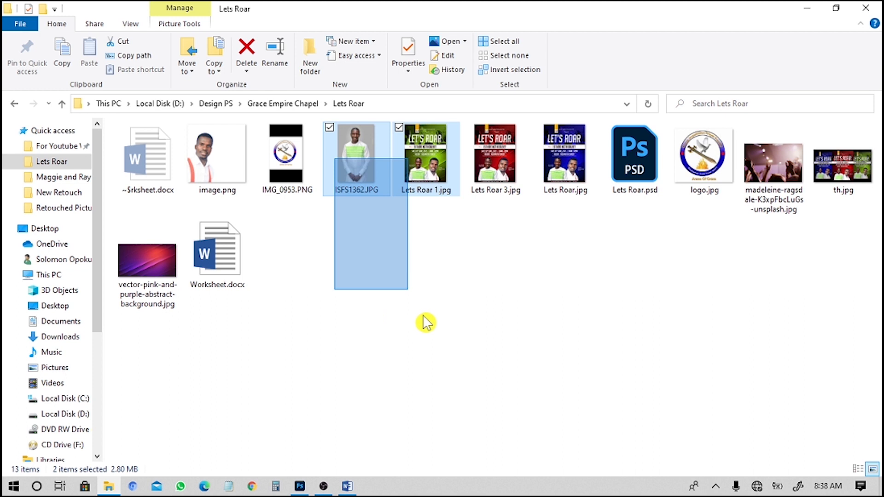
{"action": "left_click", "coordinate": [340, 166]}
{"action": "left_click_drag", "start_coordinate": [340, 166], "coordinate": [456, 62]}
{"action": "key", "text": "alt+Tab"}
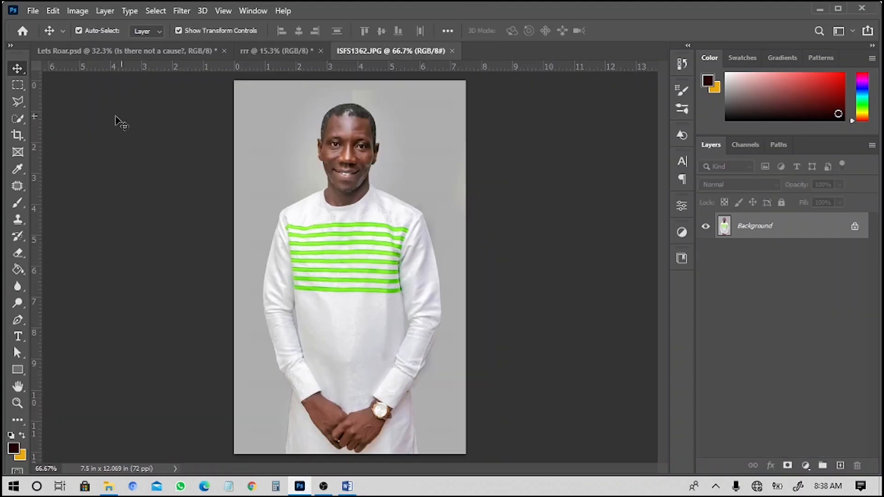
Select the man in the ISFS1362 photo automatically with the Quick Selection tool's Select Subject command.
{"action": "left_click", "coordinate": [19, 120]}
{"action": "right_click", "coordinate": [18, 122]}
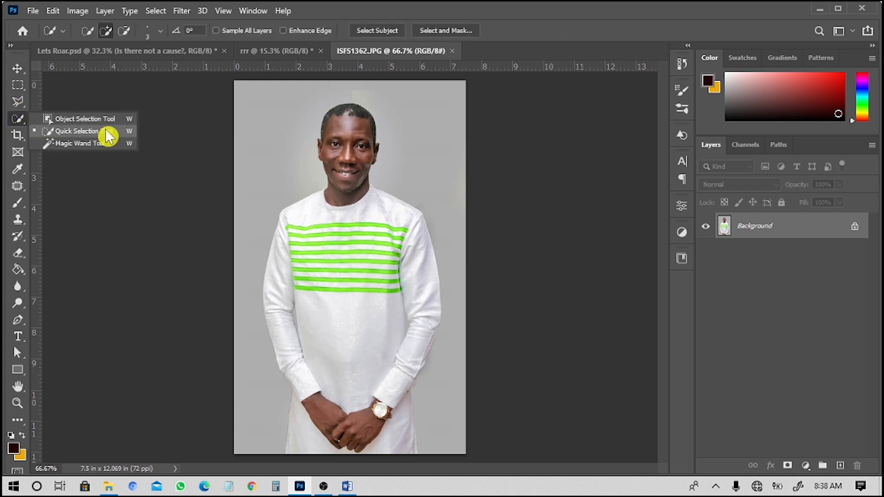
{"action": "left_click", "coordinate": [79, 136]}
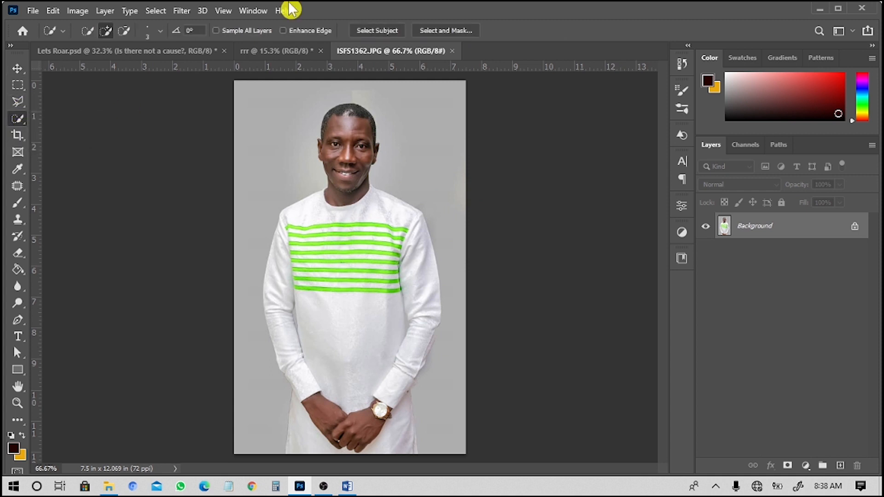
{"action": "left_click", "coordinate": [383, 37]}
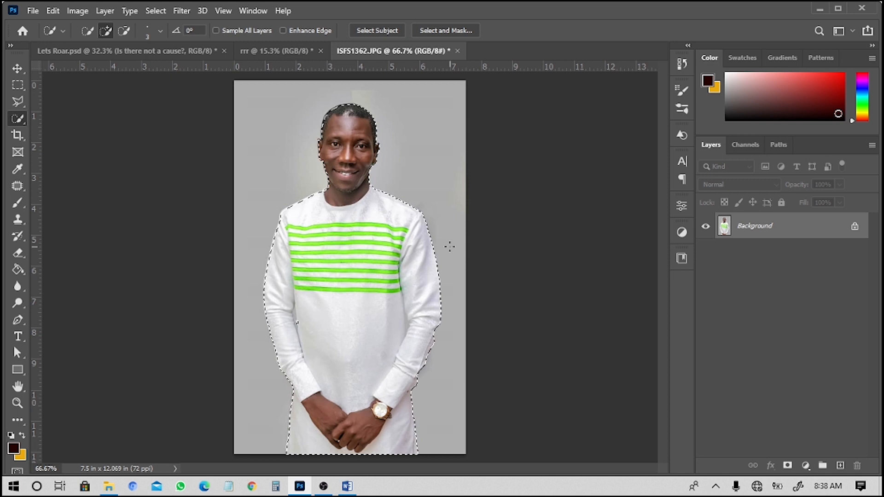
Copy the selected man to a new layer and hide the Background layer.
{"action": "key", "text": "ctrl+j"}
{"action": "key", "text": "v"}
{"action": "left_click", "coordinate": [707, 256]}
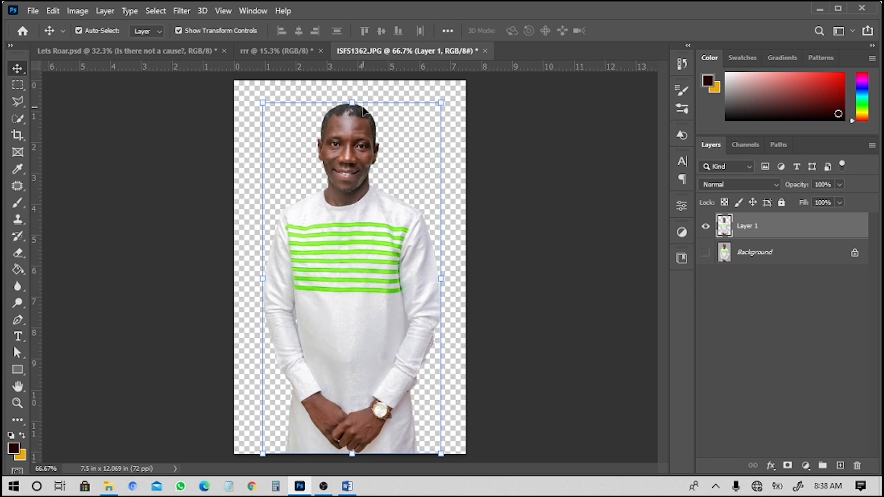
Bring the cut-out man into the rrr flyer's lower half and scale him proportionally to about 210%.
{"action": "left_click_drag", "start_coordinate": [368, 238], "coordinate": [367, 98]}
{"action": "left_click_drag", "start_coordinate": [381, 367], "coordinate": [340, 333]}
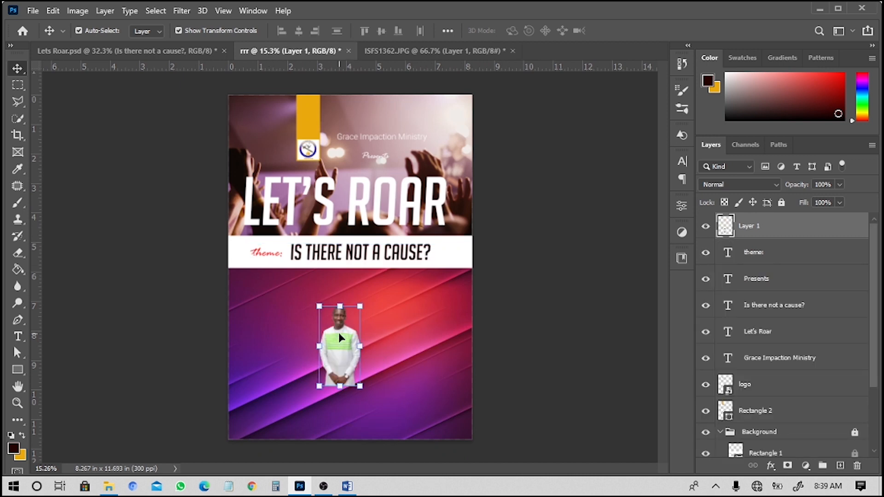
{"action": "left_click", "coordinate": [59, 8]}
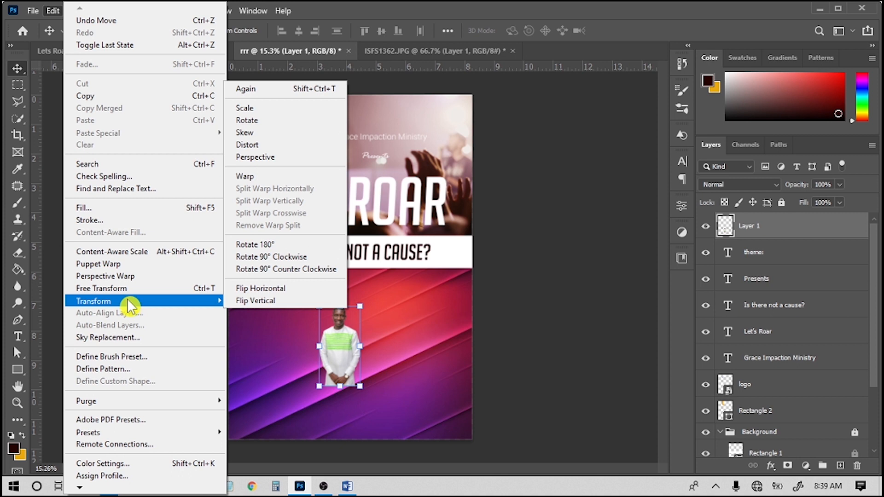
{"action": "left_click", "coordinate": [131, 289]}
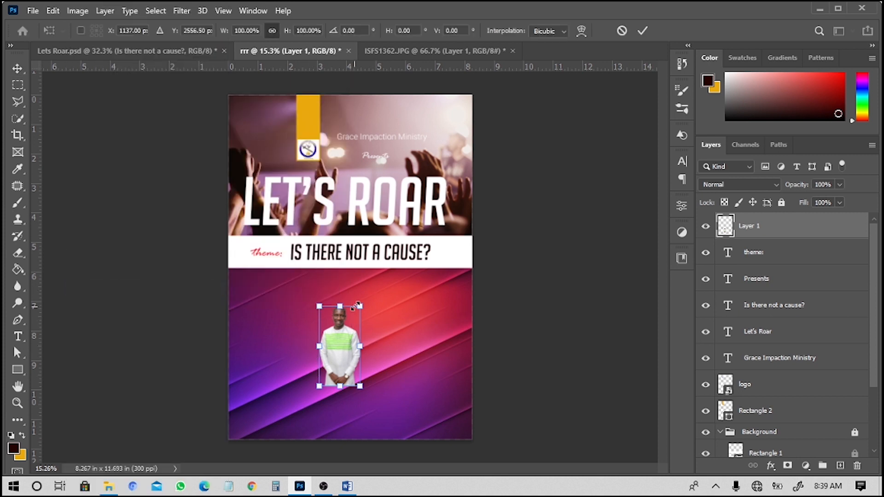
{"action": "left_click", "coordinate": [54, 10]}
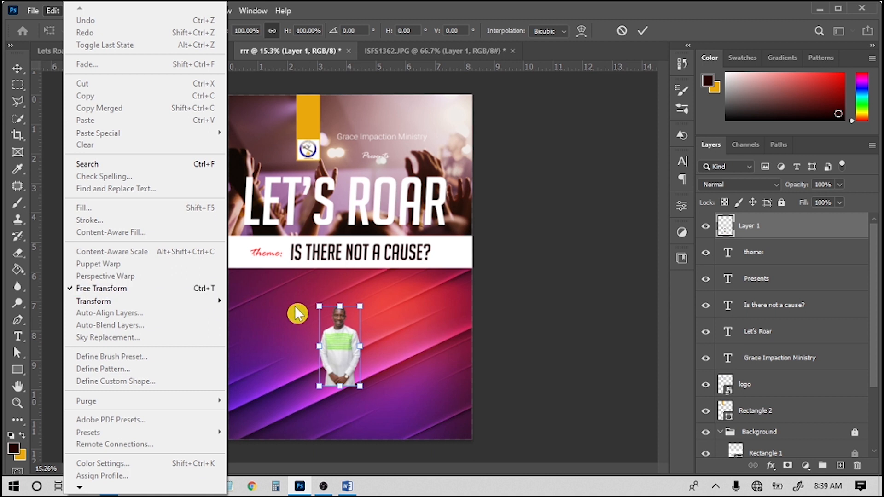
{"action": "left_click", "coordinate": [329, 350]}
{"action": "left_click_drag", "start_coordinate": [320, 386], "coordinate": [275, 473]}
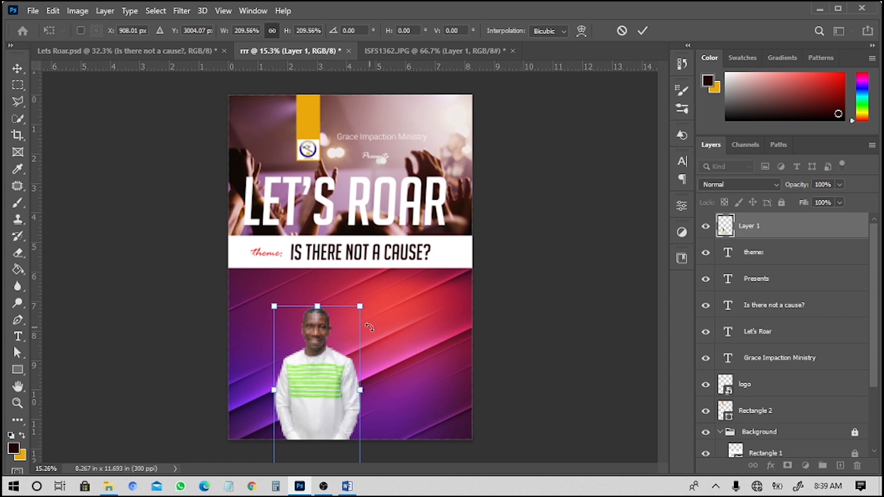
{"action": "scroll", "coordinate": [345, 345], "scroll_direction": "up", "scroll_amount": 2}
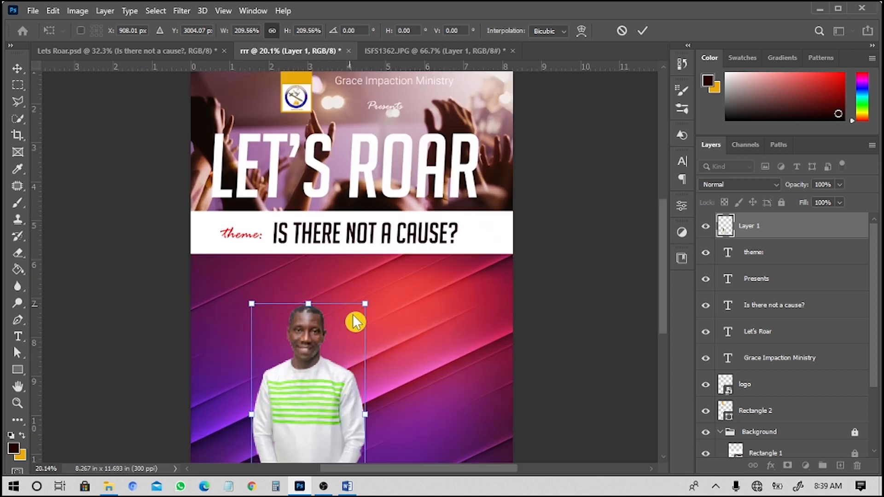
{"action": "key", "text": "alt+space"}
{"action": "key", "text": "Escape"}
{"action": "key", "text": "Return"}
Scale the cut-out man up to about 113% and lower him so his body runs off the flyer's bottom edge.
{"action": "scroll", "coordinate": [401, 393], "scroll_direction": "down", "scroll_amount": 3}
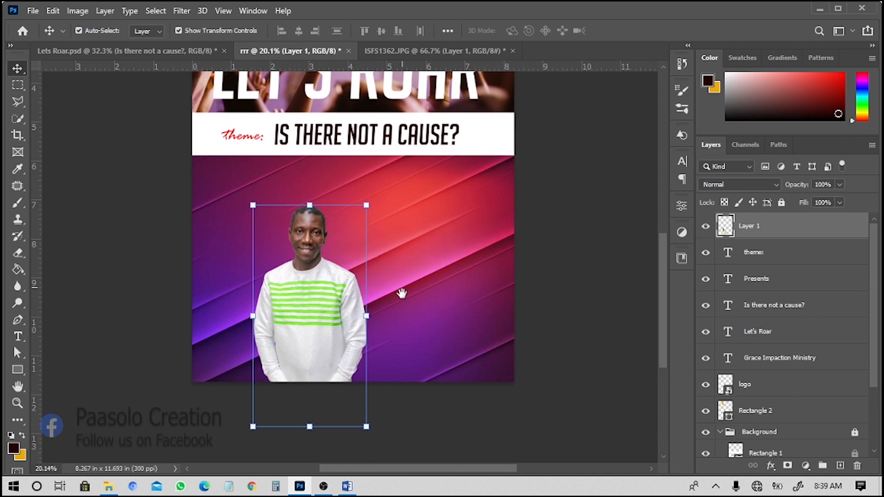
{"action": "scroll", "coordinate": [333, 403], "scroll_direction": "down", "scroll_amount": 1}
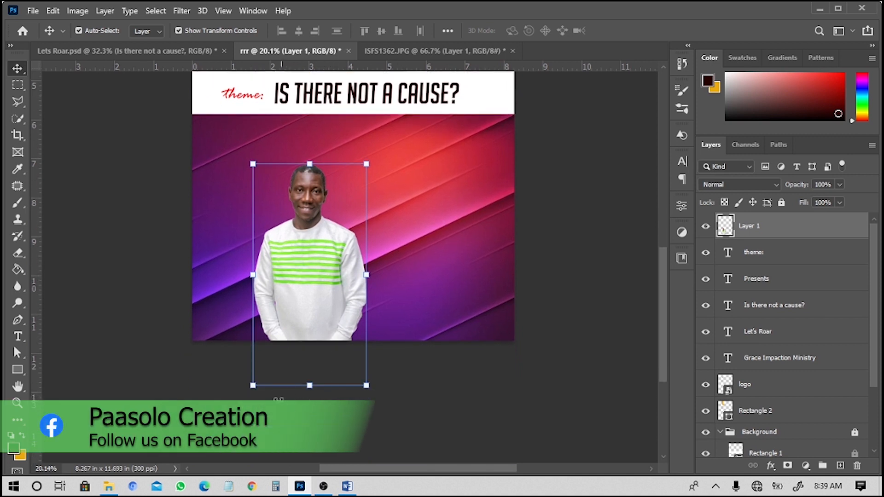
{"action": "left_click_drag", "start_coordinate": [253, 387], "coordinate": [236, 417]}
{"action": "left_click_drag", "start_coordinate": [327, 217], "coordinate": [328, 219]}
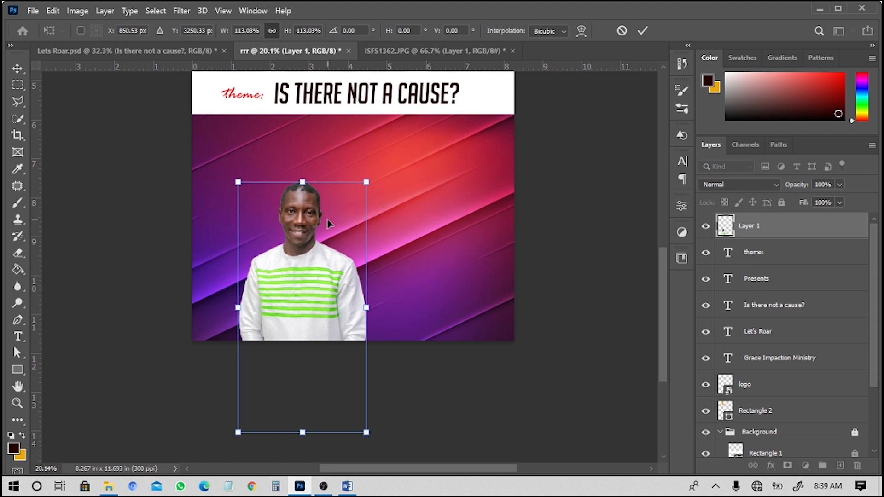
{"action": "key", "text": "Return"}
Place image.png at reduced size beside the first man at the flyer's bottom, with its layer below Layer 1.
{"action": "key", "text": "alt+Tab"}
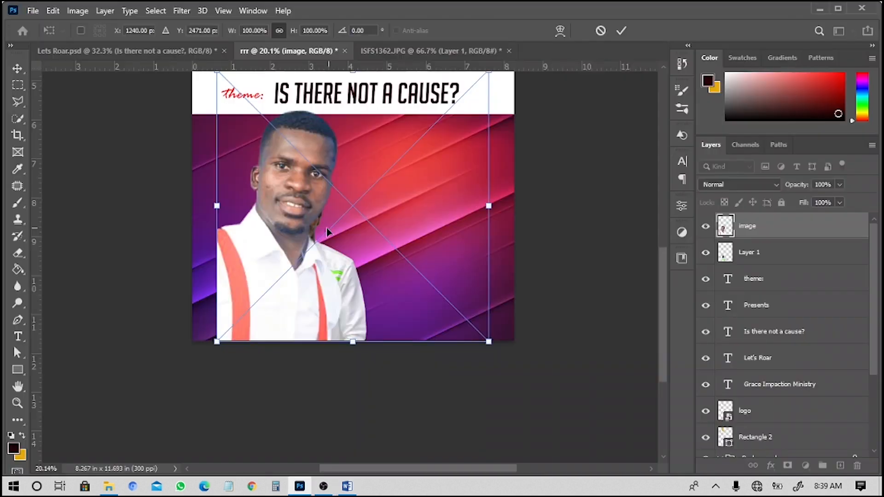
{"action": "left_click_drag", "start_coordinate": [325, 233], "coordinate": [433, 279]}
{"action": "key", "text": "Return"}
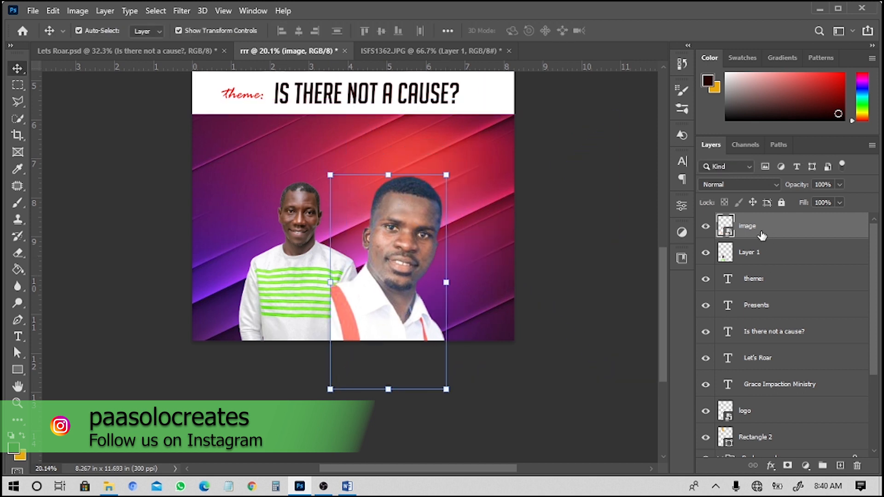
{"action": "left_click_drag", "start_coordinate": [762, 237], "coordinate": [756, 260]}
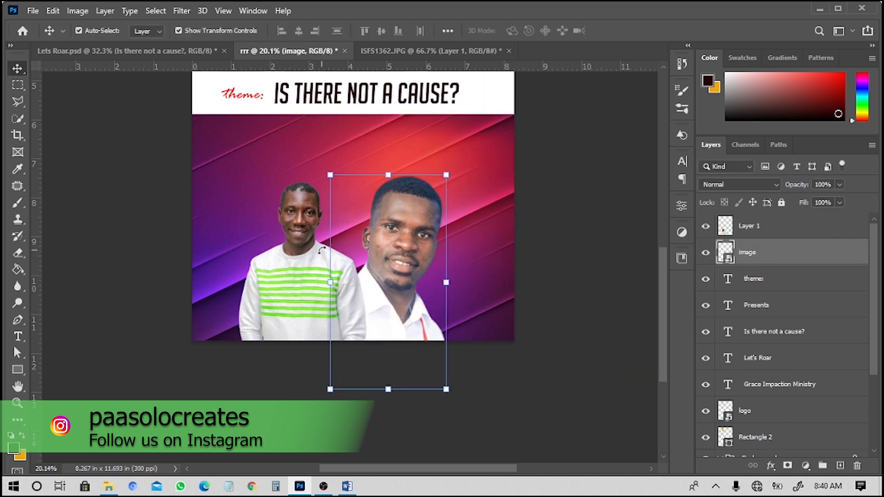
Shift the second man's photo slightly to the right, away from the first man.
{"action": "key", "text": "ctrl+t"}
{"action": "left_click_drag", "start_coordinate": [449, 181], "coordinate": [454, 178]}
{"action": "left_click_drag", "start_coordinate": [437, 227], "coordinate": [397, 240]}
{"action": "key", "text": "Return"}
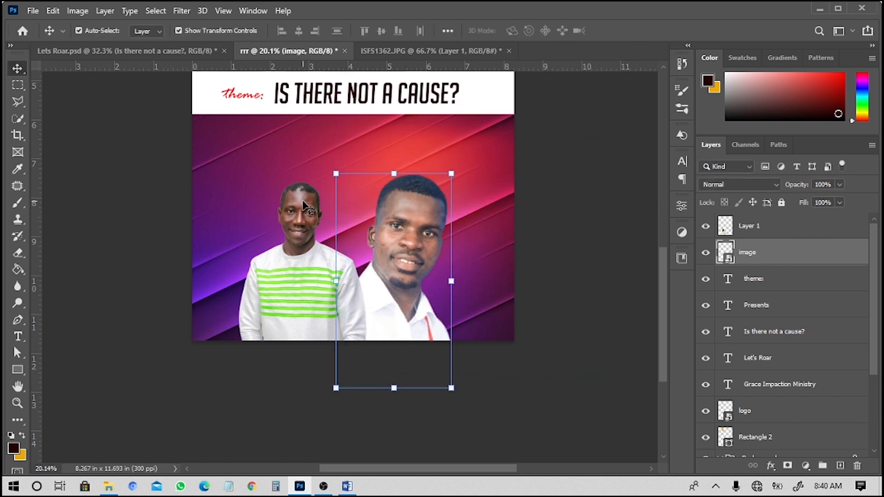
Scale both men's layers up together to about 102%.
{"action": "left_click", "coordinate": [304, 205], "text": "shift"}
{"action": "key", "text": "ctrl+minus"}
{"action": "left_click_drag", "start_coordinate": [436, 316], "coordinate": [440, 310]}
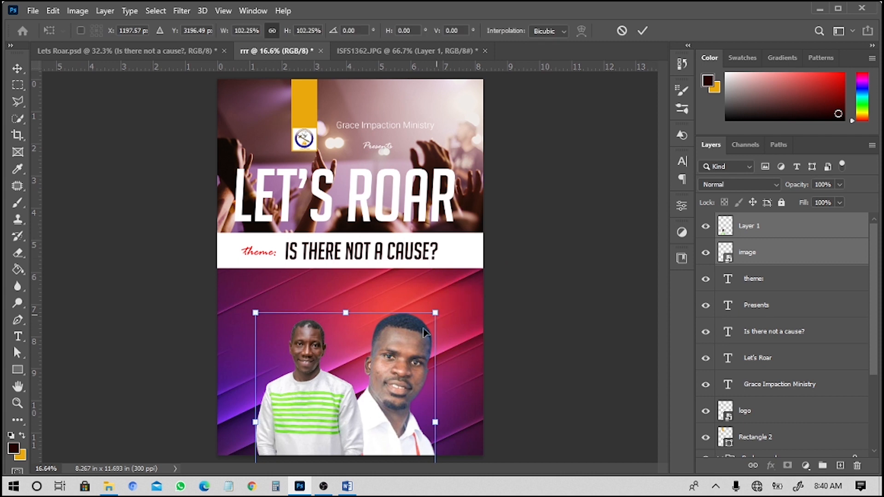
{"action": "left_click", "coordinate": [554, 288]}
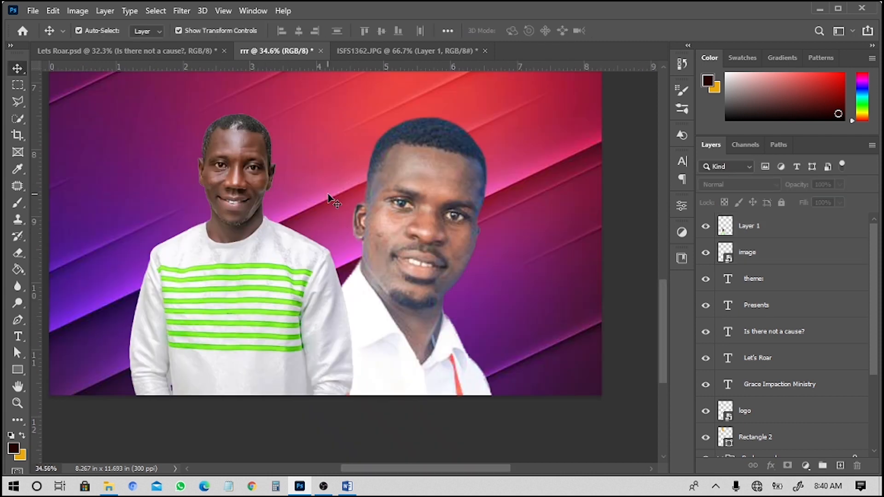
Apply Levels to the second man's image layer with a shadow input of 34 and a slightly lowered highlight input, comparing before and after.
{"action": "scroll", "coordinate": [419, 224], "scroll_direction": "up", "scroll_amount": 2}
{"action": "left_click", "coordinate": [426, 223]}
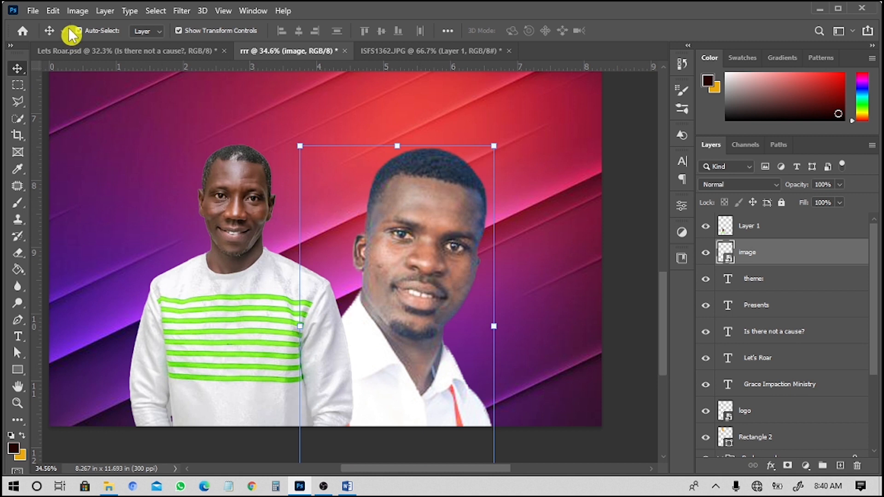
{"action": "left_click", "coordinate": [78, 11]}
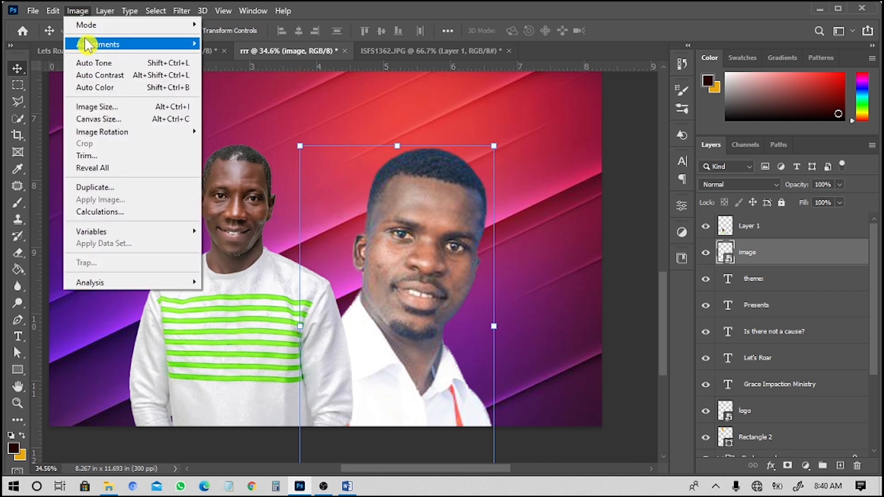
{"action": "mouse_move", "coordinate": [103, 44]}
{"action": "left_click", "coordinate": [253, 58]}
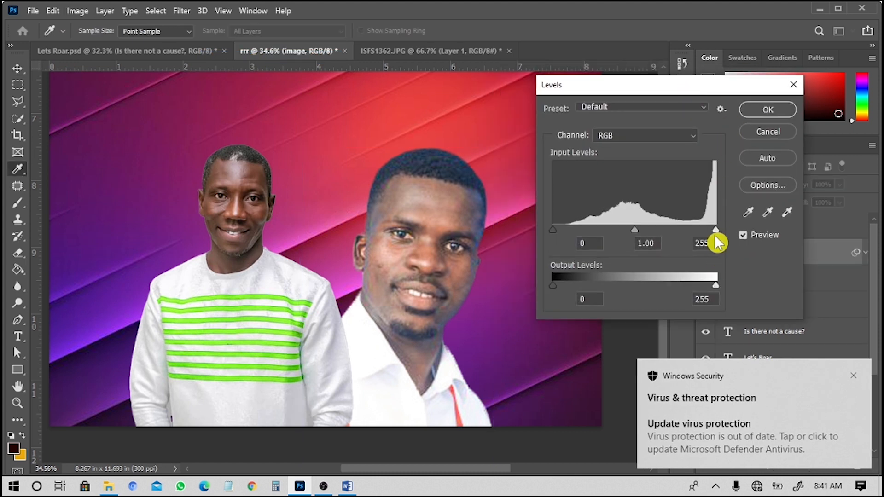
{"action": "left_click_drag", "start_coordinate": [553, 230], "coordinate": [575, 231]}
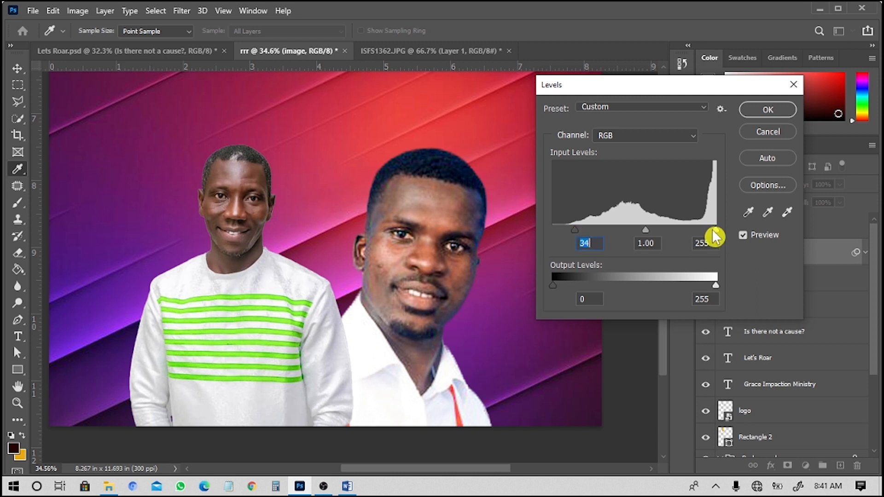
{"action": "left_click_drag", "start_coordinate": [714, 231], "coordinate": [704, 230]}
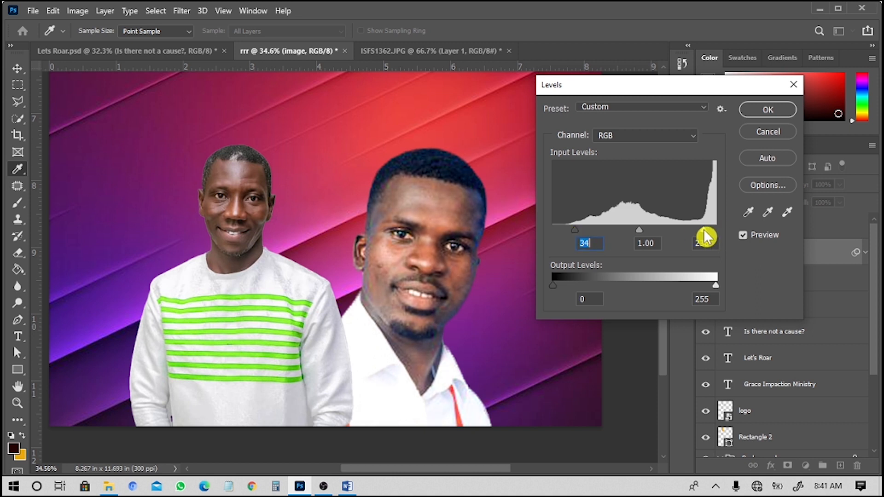
{"action": "left_click", "coordinate": [758, 110]}
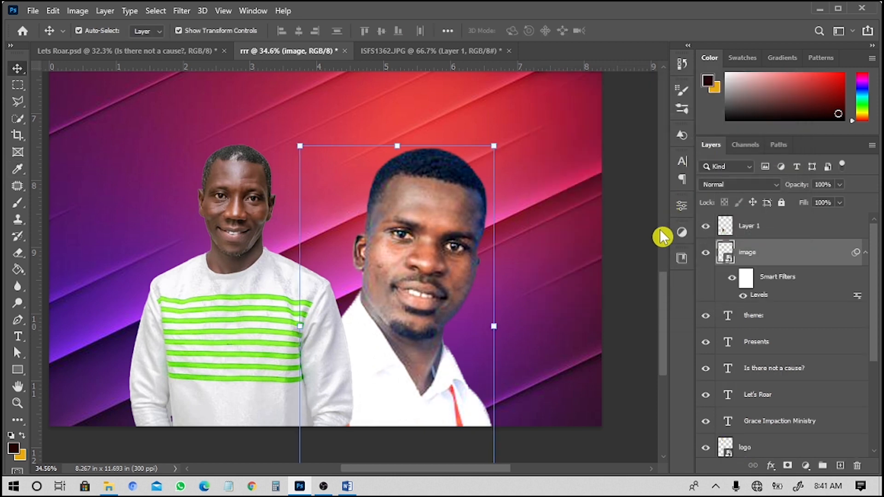
{"action": "key", "text": "ctrl"}
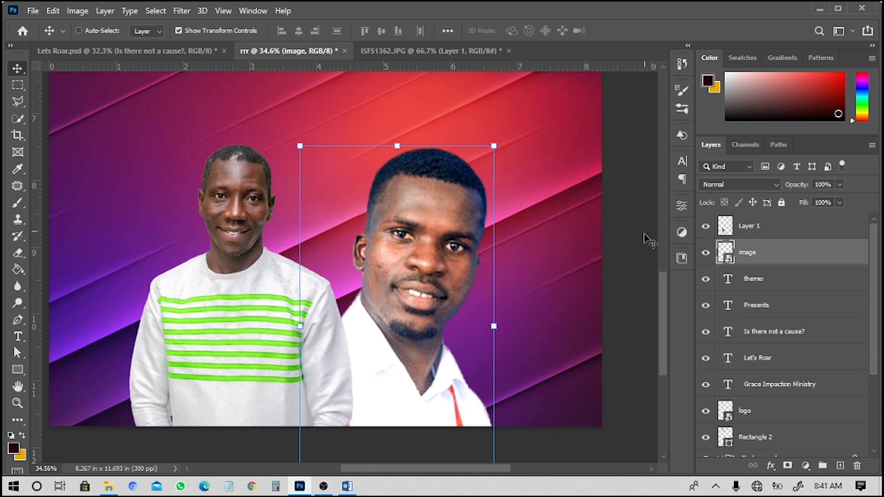
{"action": "key", "text": "ctrl+shift+z"}
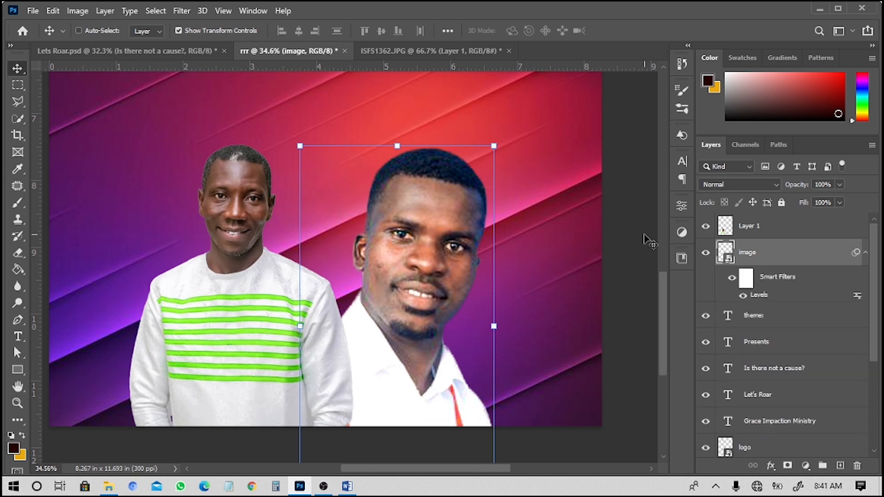
Apply Levels to the first man's Layer 1 with input shadows at 26 and highlights at 237, comparing before and after.
{"action": "left_click", "coordinate": [235, 203]}
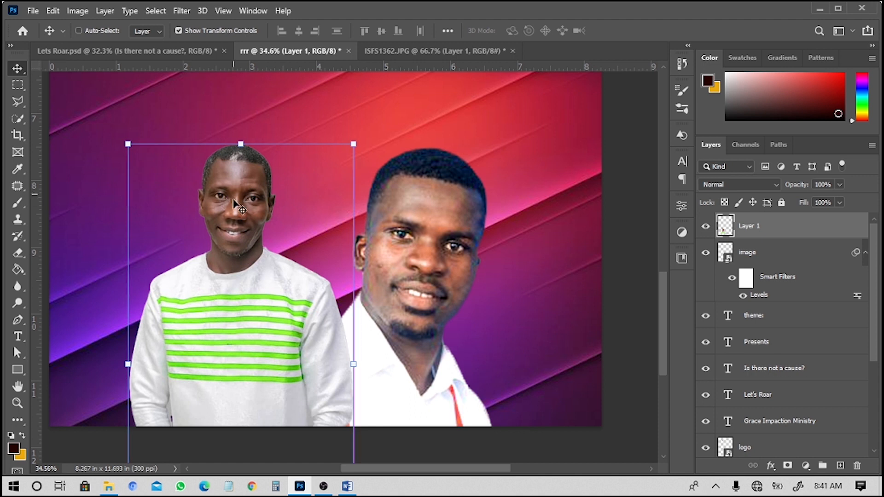
{"action": "key", "text": "ctrl+l"}
{"action": "left_click_drag", "start_coordinate": [595, 247], "coordinate": [614, 249]}
{"action": "left_click_drag", "start_coordinate": [758, 248], "coordinate": [747, 248]}
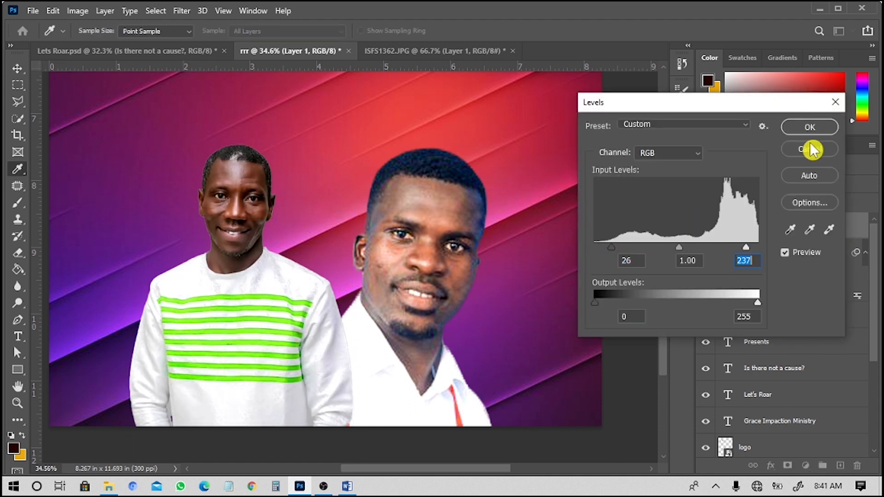
{"action": "left_click", "coordinate": [810, 128]}
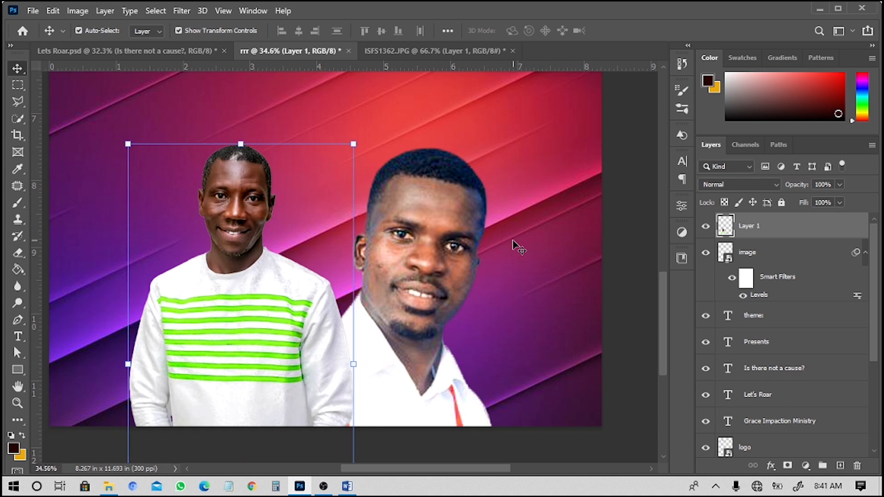
{"action": "key", "text": "ctrl+z"}
{"action": "key", "text": "ctrl+shift+z"}
{"action": "scroll", "coordinate": [472, 249], "scroll_direction": "down", "scroll_amount": 5}
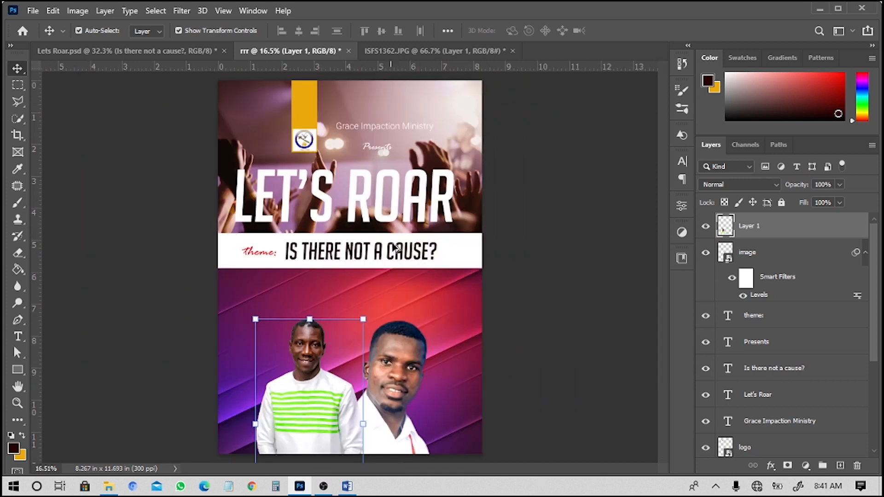
Duplicate the "Is there not a cause?" text onto the gradient area just below the white band.
{"action": "scroll", "coordinate": [393, 311], "scroll_direction": "up", "scroll_amount": 3}
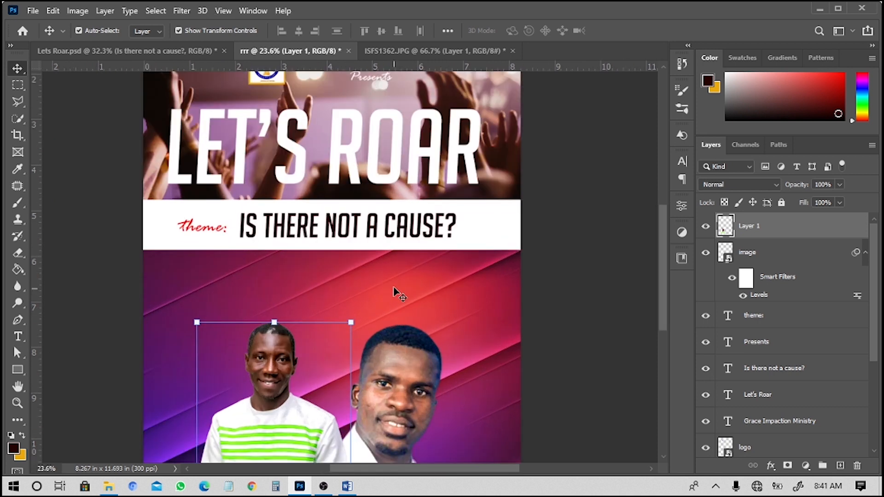
{"action": "scroll", "coordinate": [395, 293], "scroll_direction": "down", "scroll_amount": 2}
{"action": "scroll", "coordinate": [388, 254], "scroll_direction": "up", "scroll_amount": 1}
{"action": "left_click", "coordinate": [387, 229]}
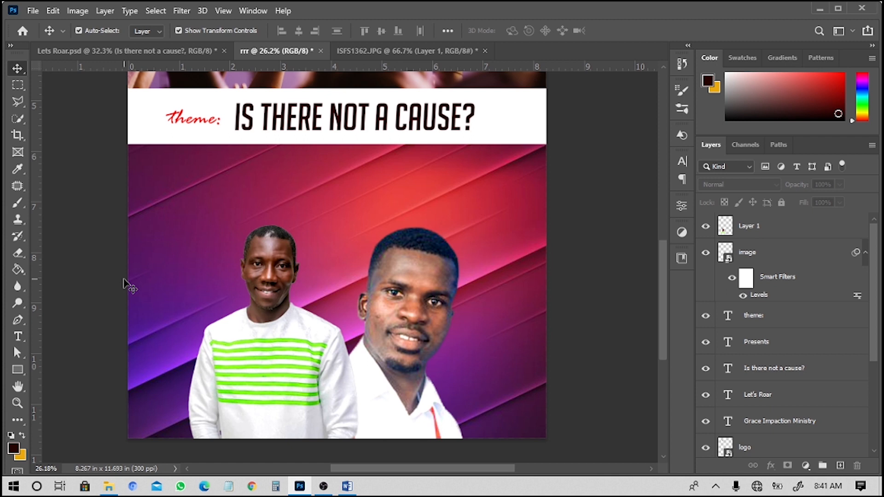
{"action": "scroll", "coordinate": [411, 170], "scroll_direction": "up", "scroll_amount": 1}
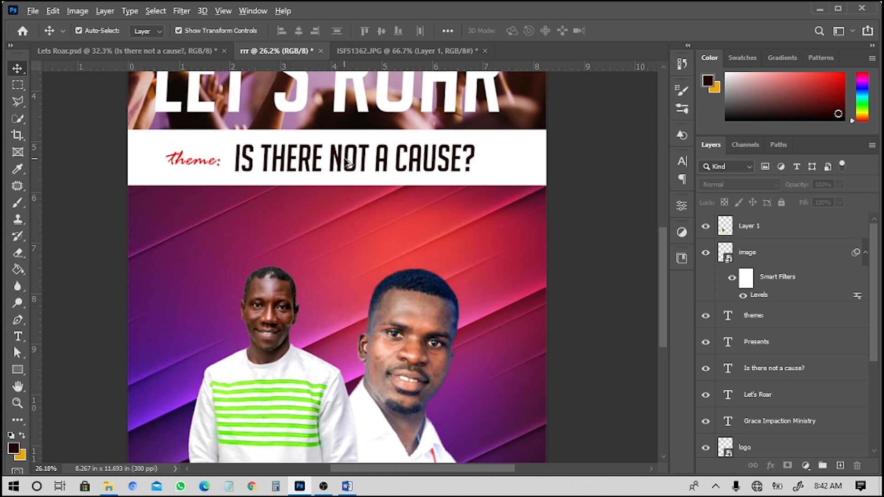
{"action": "left_click_drag", "start_coordinate": [348, 164], "coordinate": [343, 225]}
{"action": "key", "text": "shift+Up"}
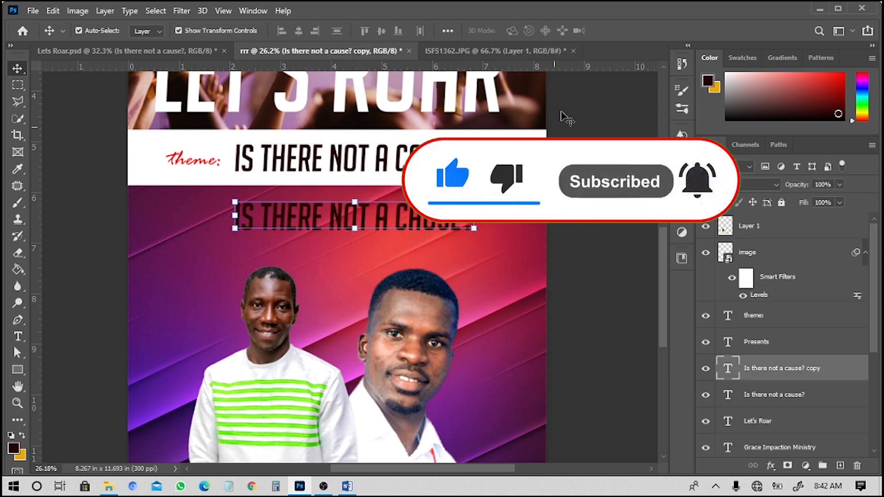
Set the duplicated theme text's color to white, ffffff.
{"action": "left_click", "coordinate": [251, 11]}
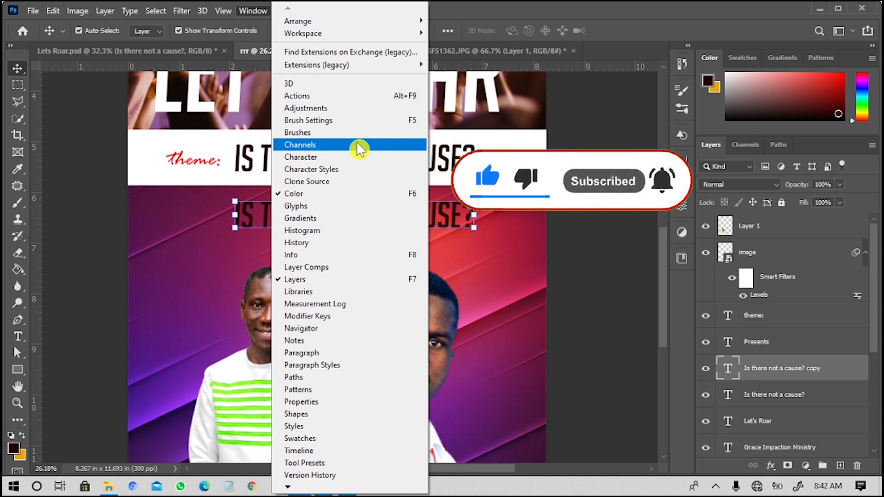
{"action": "left_click", "coordinate": [355, 158]}
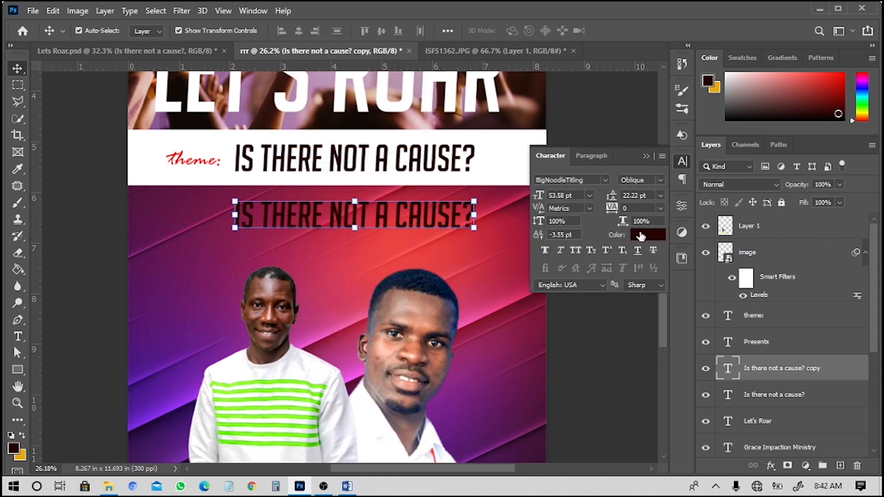
{"action": "left_click", "coordinate": [642, 235]}
{"action": "type", "text": "ffffff"}
{"action": "key", "text": "Return"}
Reduce the white text copy to a font size of about 35.26 pt.
{"action": "key", "text": "v"}
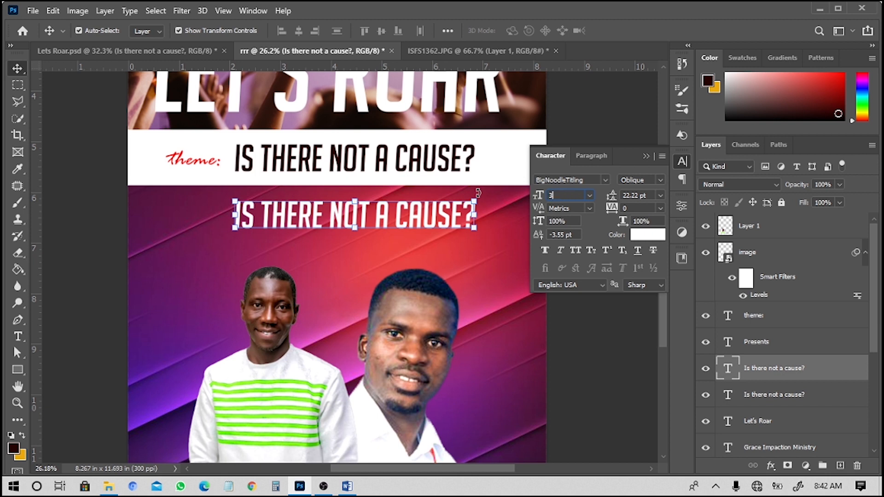
{"action": "key", "text": "Return"}
{"action": "key", "text": "ctrl+t"}
{"action": "left_click_drag", "start_coordinate": [371, 203], "coordinate": [385, 217]}
{"action": "key", "text": "Return"}
Replace the white text with the date line from Worksheet.docx, "sat. 26th june, 2021 / 8am - 12pm".
{"action": "double_click", "coordinate": [379, 214]}
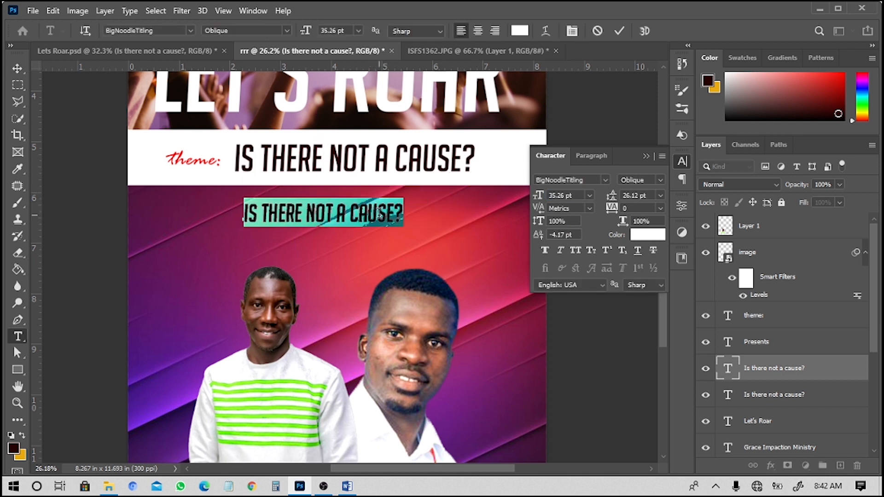
{"action": "key", "text": "alt+Tab"}
{"action": "key", "text": "alt+Tab"}
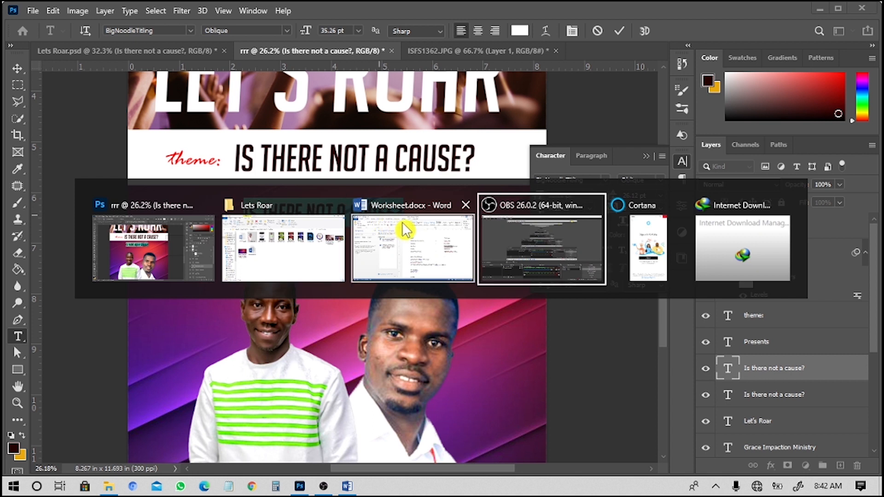
{"action": "left_click", "coordinate": [406, 231]}
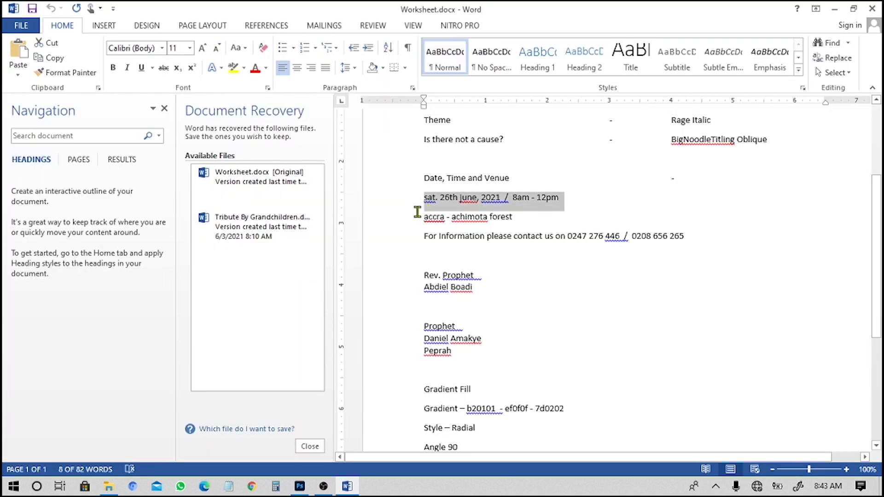
{"action": "key", "text": "alt+Tab"}
{"action": "type", "text": "sat. 26th june, 2021 / 8am - 12pm"}
{"action": "scroll", "coordinate": [366, 214], "scroll_direction": "down", "scroll_amount": 2}
{"action": "key", "text": "ctrl+Return"}
{"action": "key", "text": "v"}
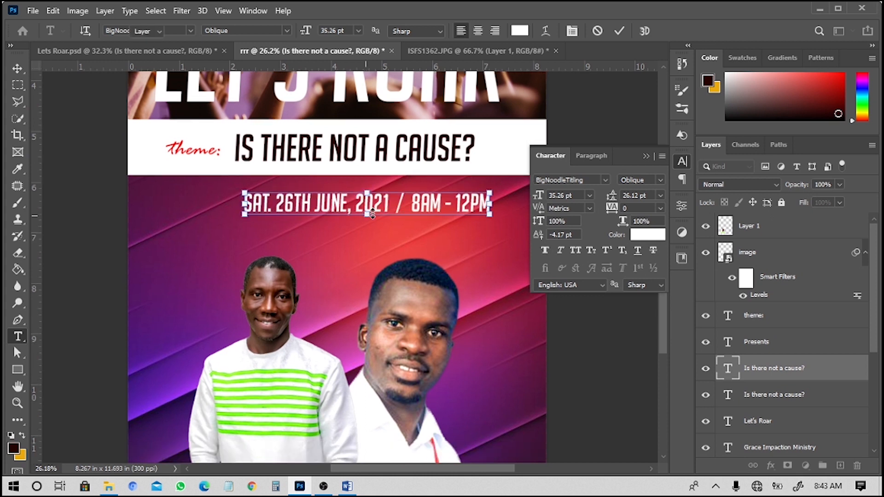
Move the date line slightly left and up, close beneath the white theme band.
{"action": "scroll", "coordinate": [399, 217], "scroll_direction": "up", "scroll_amount": 1}
{"action": "left_click_drag", "start_coordinate": [425, 223], "coordinate": [400, 218]}
{"action": "key", "text": "Up"}
{"action": "key", "text": "Up"}
{"action": "key", "text": "Up"}
{"action": "key", "text": "Up"}
Duplicate the date line directly below itself and replace the copy's text with the worksheet's venue, "accra - achimota forest".
{"action": "key", "text": "ctrl+j"}
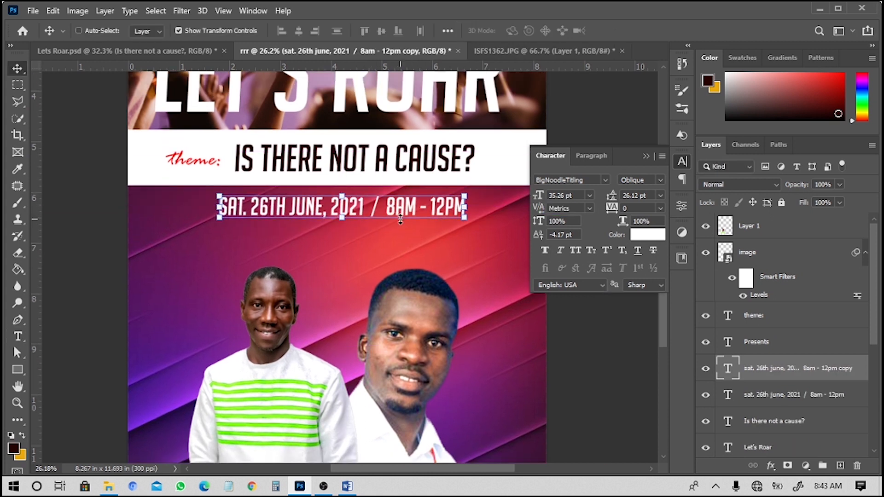
{"action": "left_click_drag", "start_coordinate": [390, 210], "coordinate": [393, 236]}
{"action": "key", "text": "alt+Tab"}
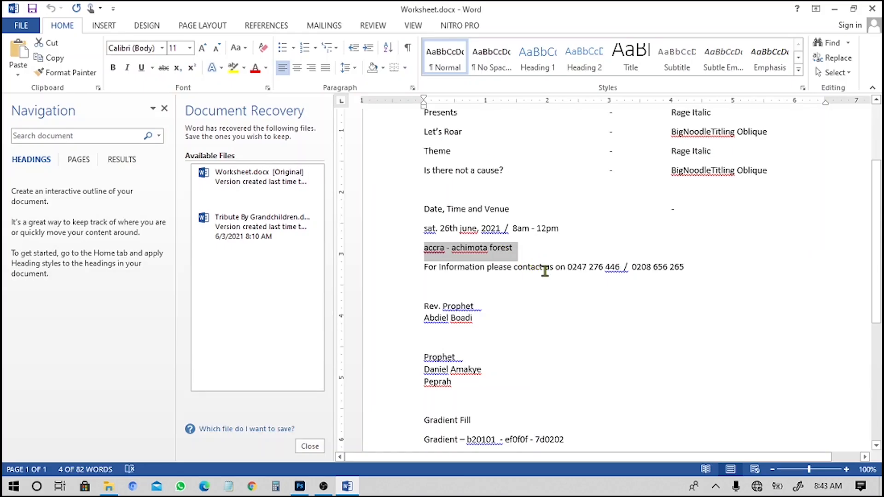
{"action": "key", "text": "alt+Tab"}
{"action": "double_click", "coordinate": [425, 239]}
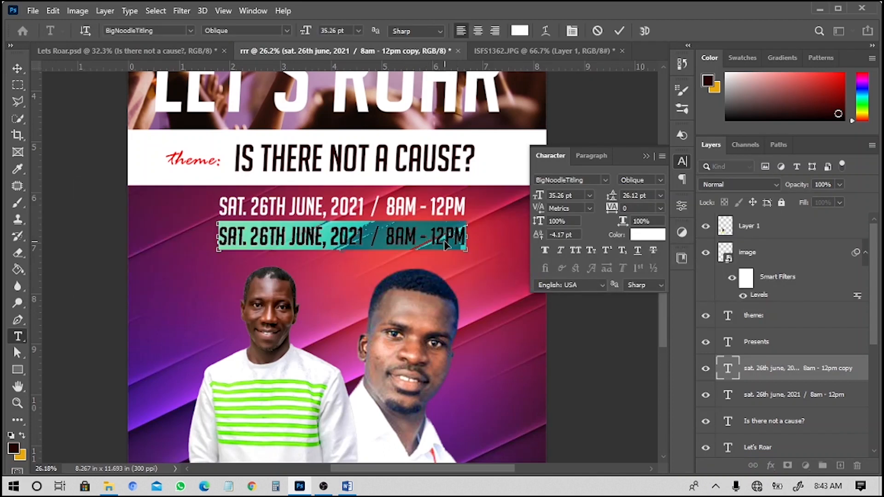
{"action": "type", "text": "ACCRA - ACHIMOTA FOREST"}
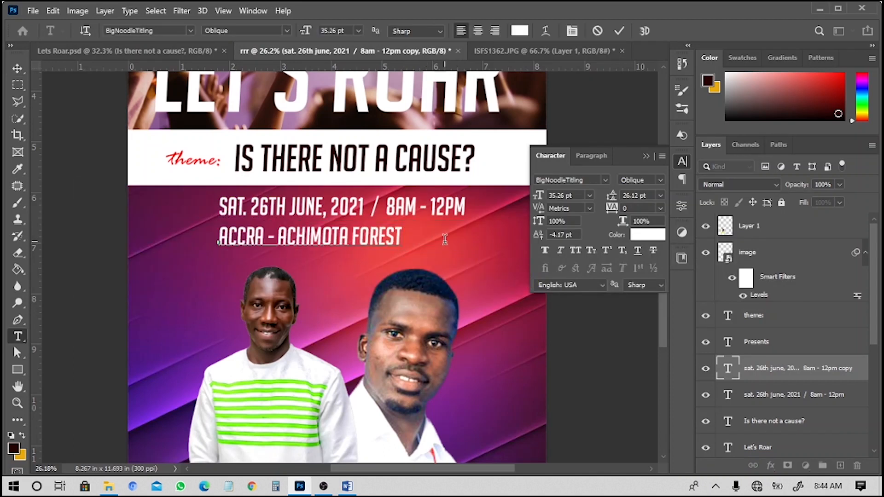
{"action": "left_click", "coordinate": [617, 33]}
Align the date and venue lines by their horizontal centers, both to each other and to the whole canvas.
{"action": "key", "text": "v"}
{"action": "left_click", "coordinate": [341, 208], "text": "shift"}
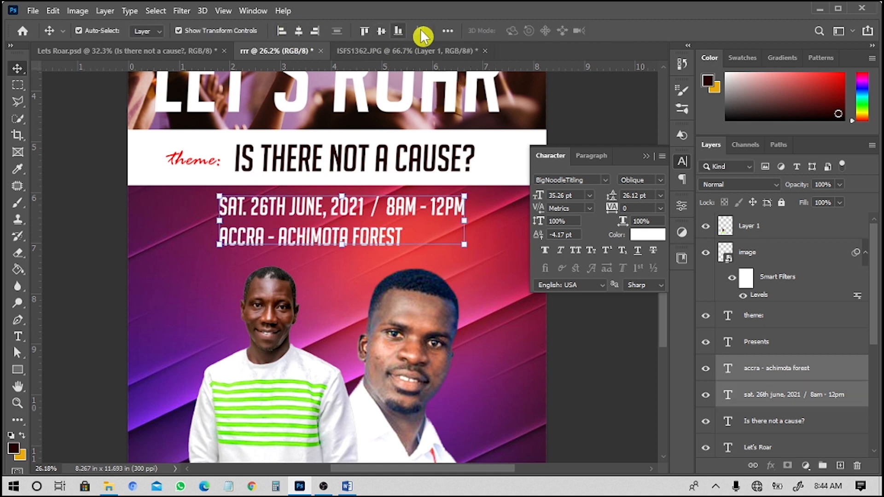
{"action": "left_click", "coordinate": [299, 32]}
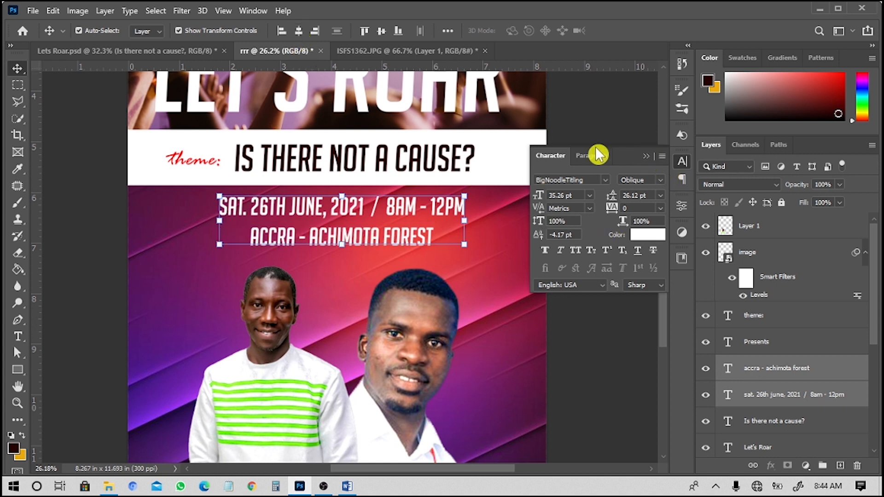
{"action": "key", "text": "ctrl"}
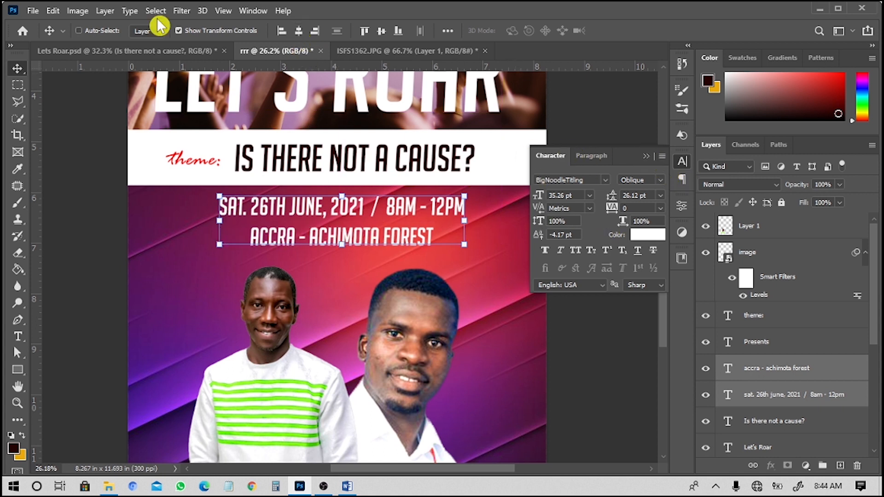
{"action": "key", "text": "ctrl+a"}
{"action": "left_click", "coordinate": [299, 32]}
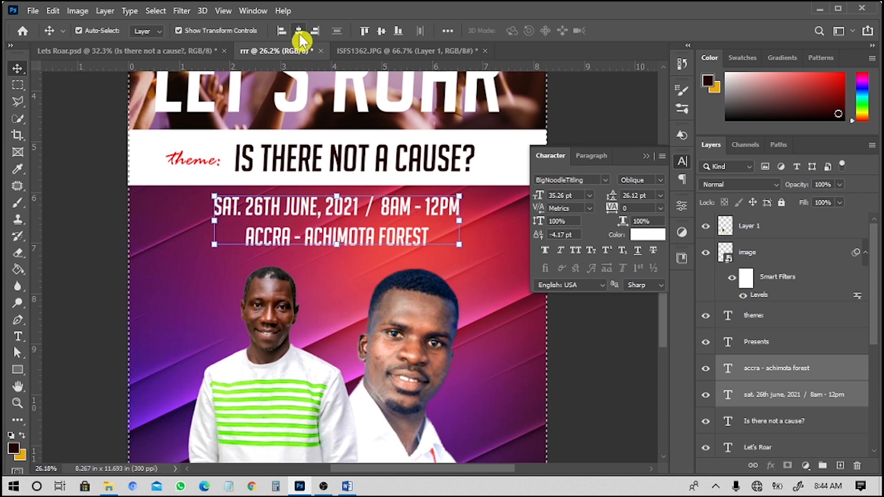
Try edge alignments of the date and venue lines against the selected canvas, undo the last one, and re-center them horizontally.
{"action": "left_click", "coordinate": [155, 11]}
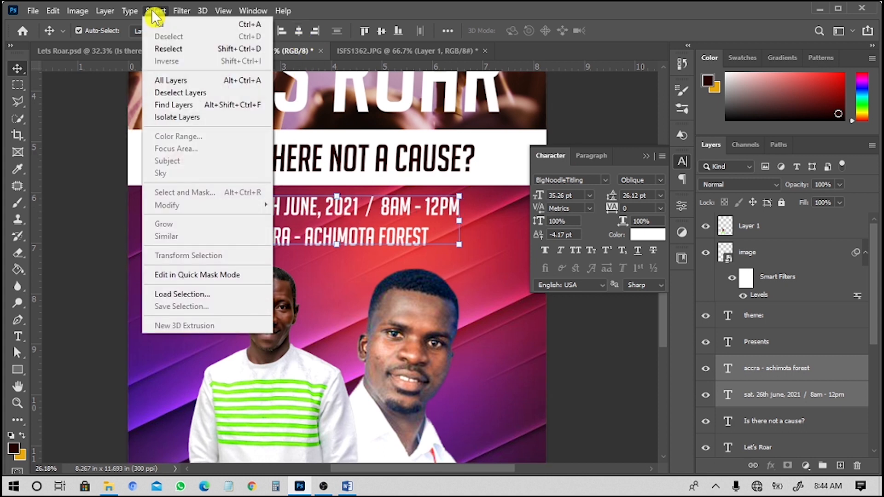
{"action": "left_click", "coordinate": [255, 27]}
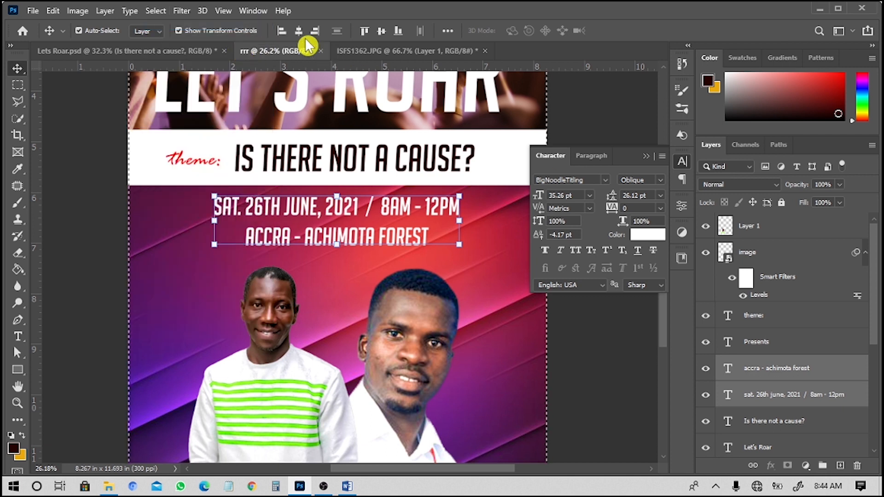
{"action": "left_click", "coordinate": [281, 31]}
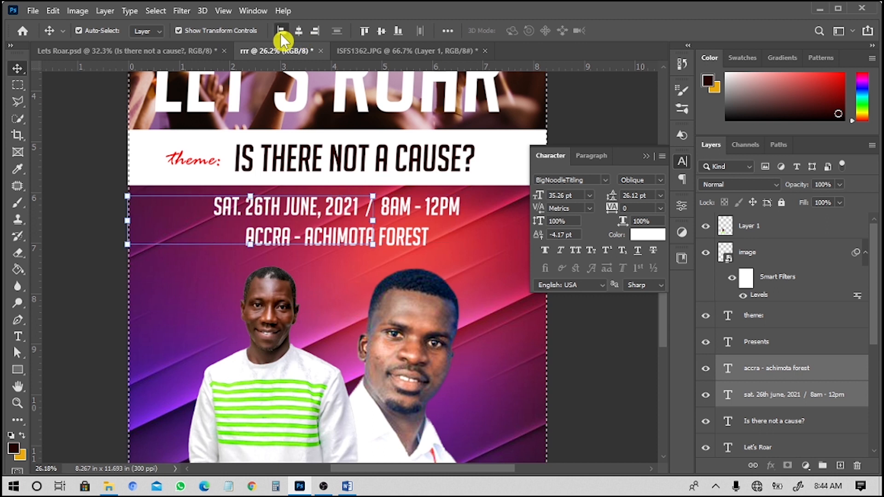
{"action": "left_click", "coordinate": [365, 33]}
{"action": "key", "text": "ctrl+z"}
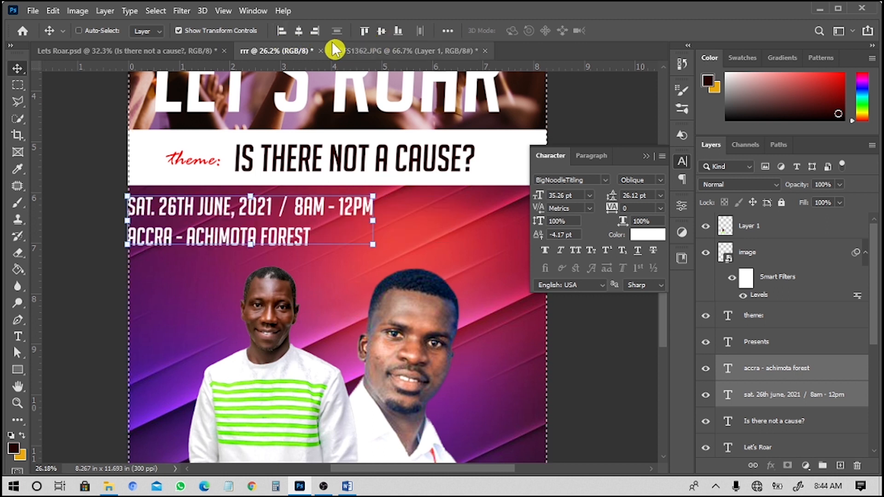
{"action": "left_click", "coordinate": [298, 31]}
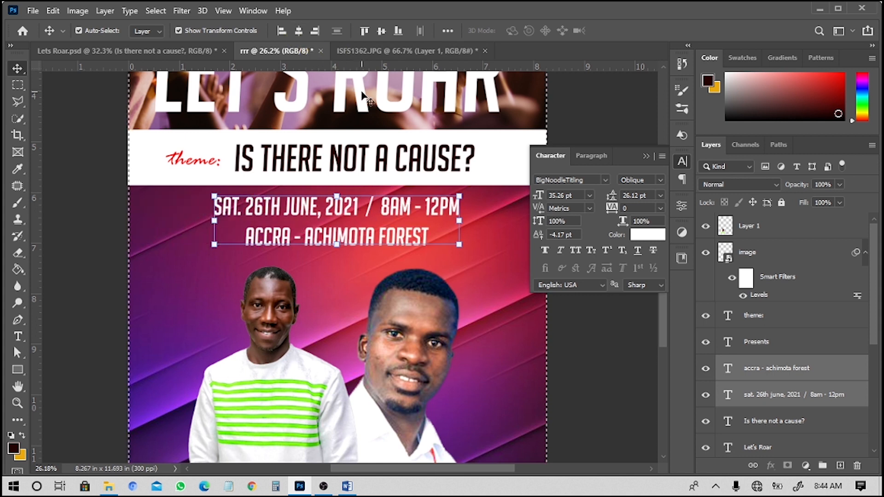
Clear the canvas selection and nudge the date and venue lines slightly down.
{"action": "left_click", "coordinate": [157, 13]}
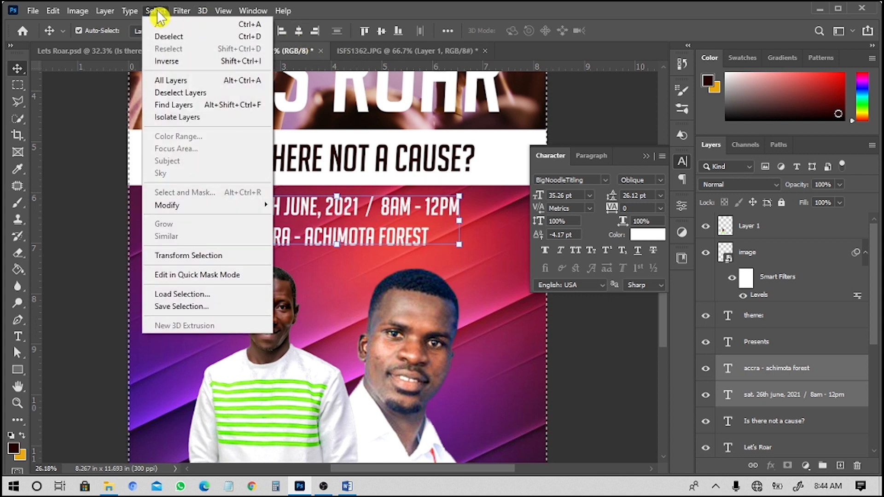
{"action": "left_click", "coordinate": [209, 37]}
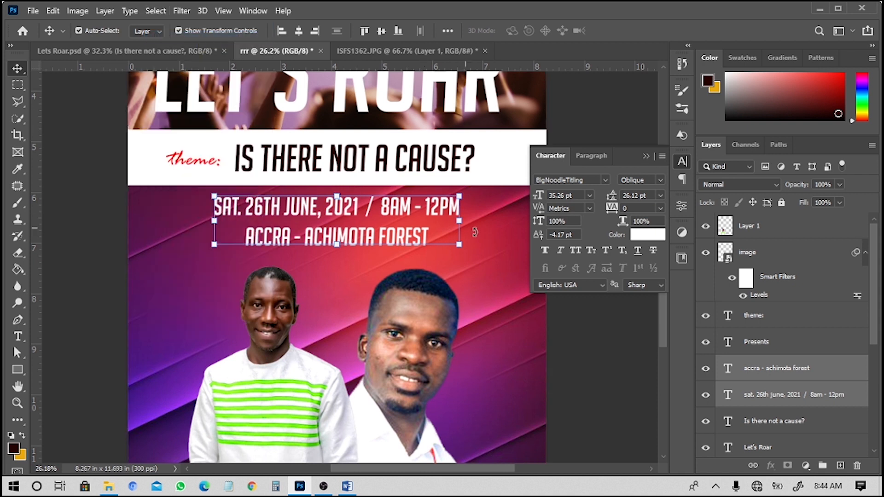
{"action": "left_click", "coordinate": [647, 156]}
{"action": "key", "text": "shift+Down"}
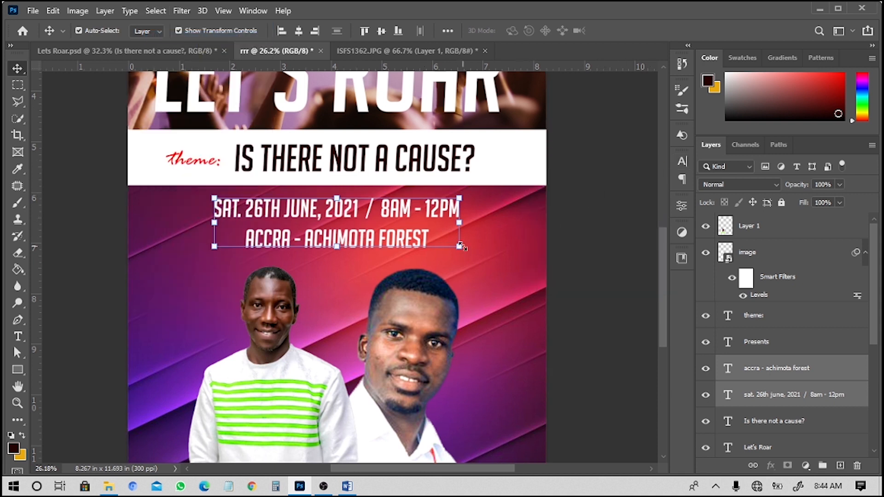
Scale the date and venue lines up together to about 106%.
{"action": "left_click_drag", "start_coordinate": [460, 247], "coordinate": [469, 251]}
{"action": "key", "text": "Return"}
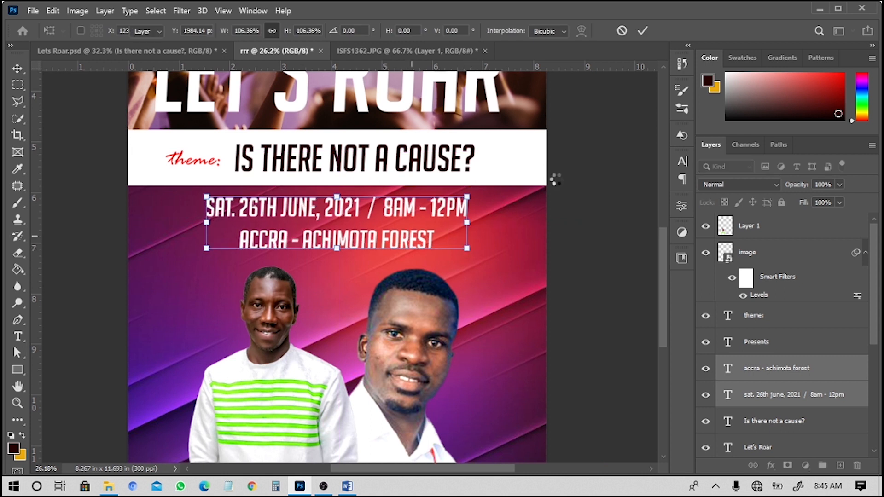
{"action": "left_click", "coordinate": [523, 195]}
Draw a thin white horizontal rectangle about 4.6 in wide as a divider between the date and venue lines.
{"action": "left_click_drag", "start_coordinate": [16, 373], "coordinate": [32, 369]}
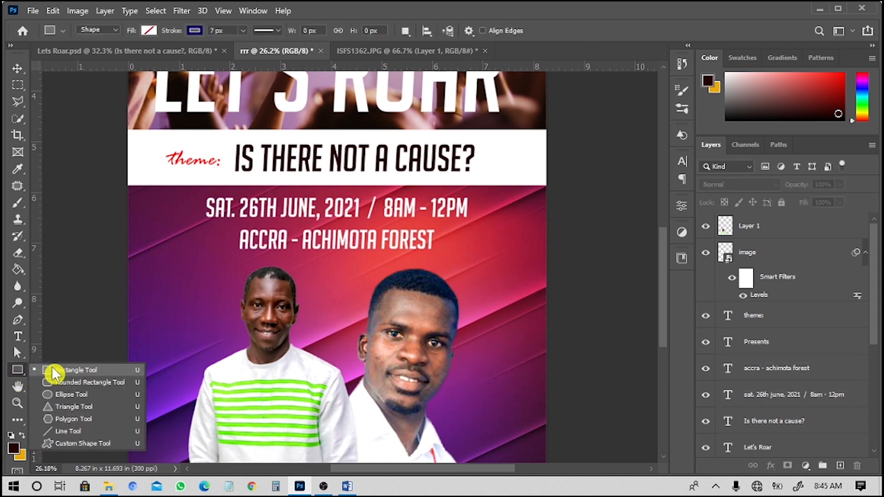
{"action": "left_click", "coordinate": [34, 371]}
{"action": "scroll", "coordinate": [212, 215], "scroll_direction": "up", "scroll_amount": 4}
{"action": "left_click_drag", "start_coordinate": [219, 234], "coordinate": [593, 233]}
{"action": "left_click", "coordinate": [507, 282]}
{"action": "left_click", "coordinate": [586, 259]}
{"action": "left_click", "coordinate": [530, 338]}
{"action": "left_click", "coordinate": [501, 326]}
{"action": "left_click", "coordinate": [637, 250]}
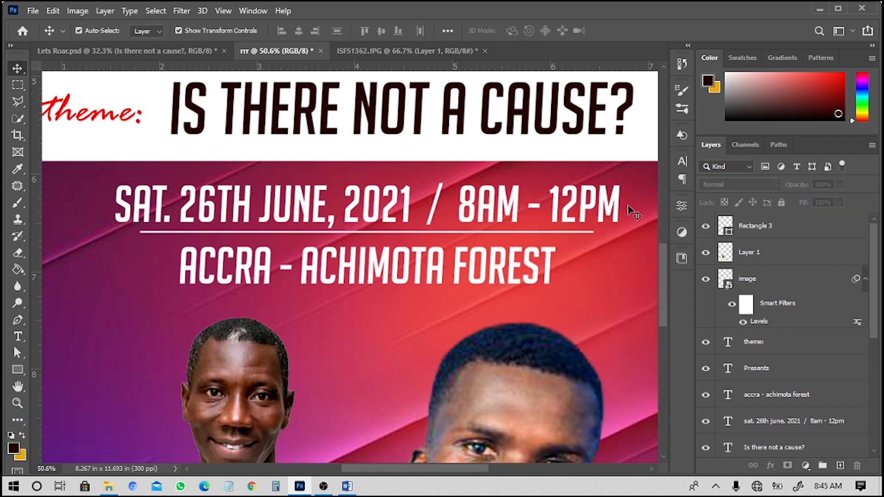
Duplicate the thin white divider and move the copy straight down to sit just below the venue line, leaving it deselected.
{"action": "scroll", "coordinate": [485, 241], "scroll_direction": "down", "scroll_amount": 2}
{"action": "scroll", "coordinate": [472, 239], "scroll_direction": "down", "scroll_amount": 2}
{"action": "scroll", "coordinate": [401, 221], "scroll_direction": "up", "scroll_amount": 6}
{"action": "scroll", "coordinate": [402, 141], "scroll_direction": "down", "scroll_amount": 2}
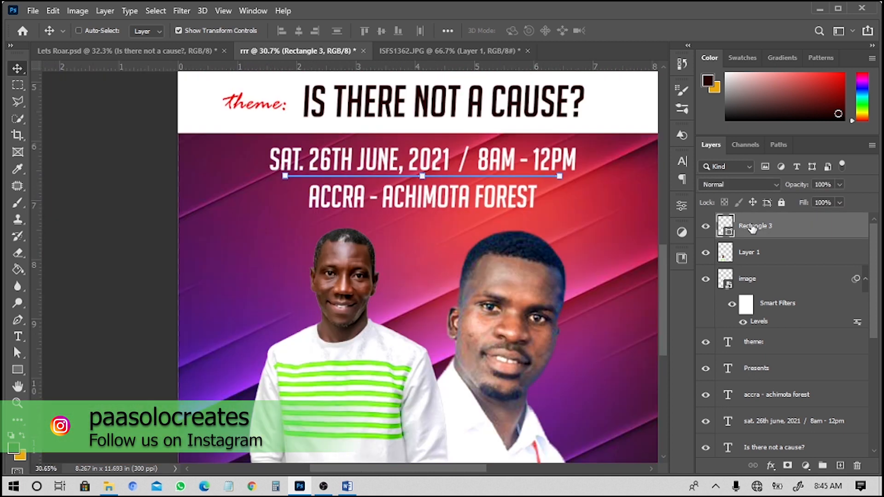
{"action": "key", "text": "ctrl+j"}
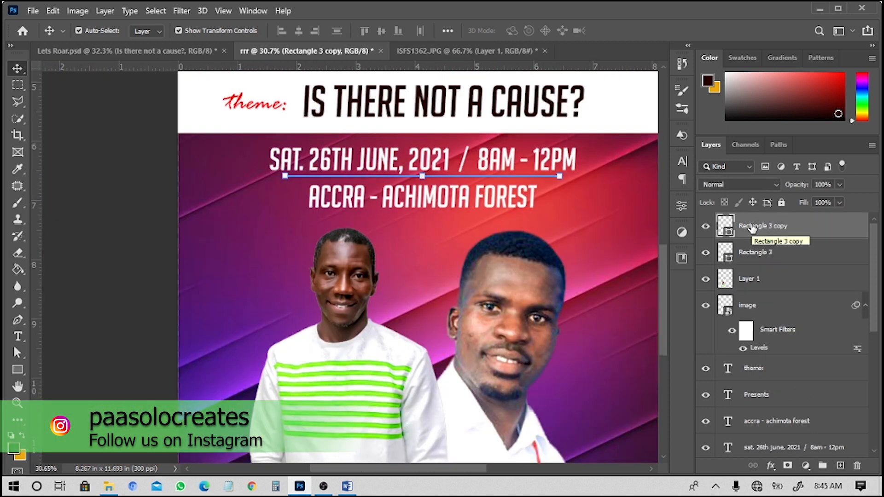
{"action": "key", "text": "shift+Down"}
{"action": "key", "text": "shift+Down"}
{"action": "key", "text": "shift+Down"}
{"action": "key", "text": "shift+Down"}
{"action": "key", "text": "shift+Down"}
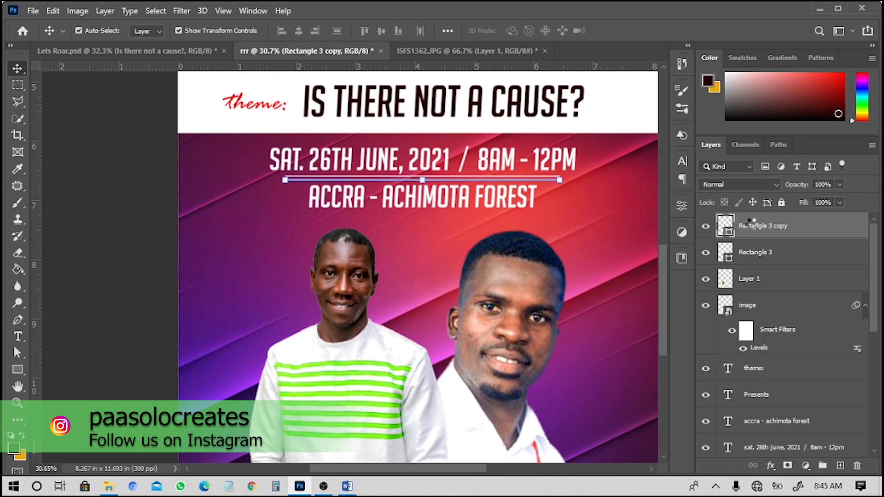
{"action": "key", "text": "shift+Down"}
{"action": "key", "text": "shift+Down"}
{"action": "key", "text": "shift+Down"}
{"action": "key", "text": "shift+Down"}
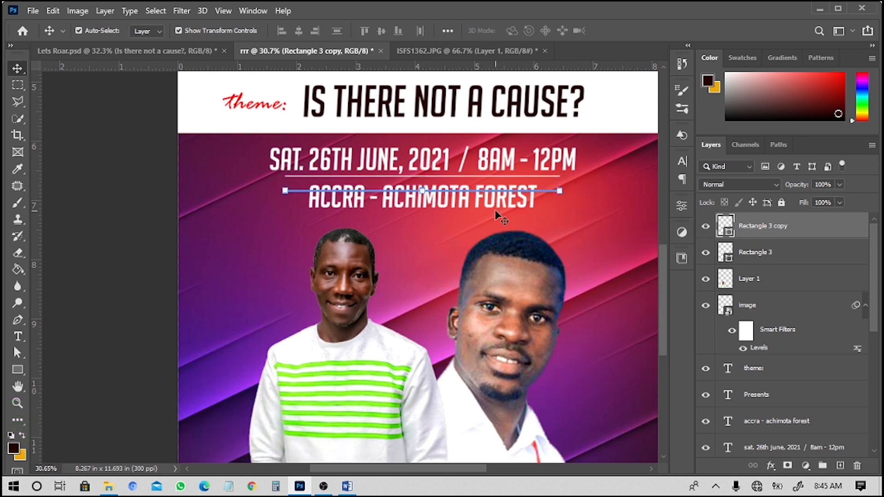
{"action": "scroll", "coordinate": [494, 214], "scroll_direction": "down", "scroll_amount": 2}
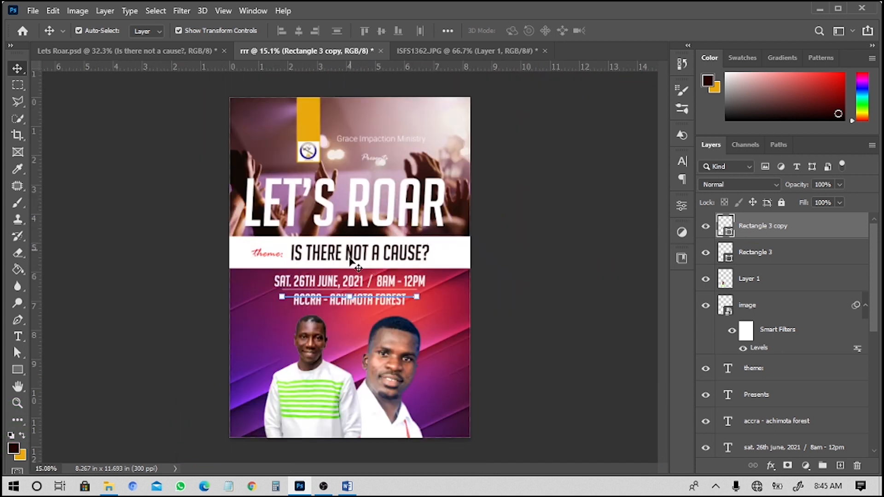
{"action": "scroll", "coordinate": [368, 265], "scroll_direction": "down", "scroll_amount": 4}
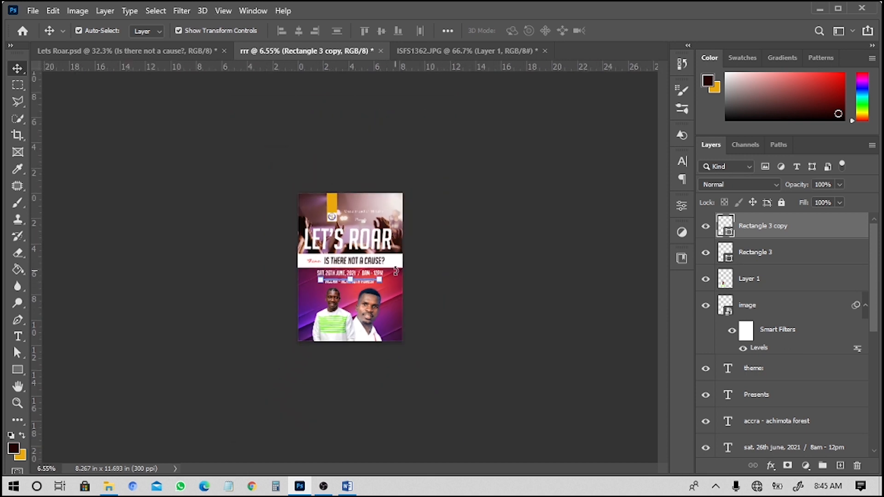
{"action": "key", "text": "shift+Down"}
{"action": "key", "text": "shift+Down"}
{"action": "key", "text": "shift+Down"}
{"action": "key", "text": "shift+Down"}
{"action": "key", "text": "shift+Down"}
{"action": "key", "text": "shift+Down"}
{"action": "key", "text": "shift+Down"}
{"action": "key", "text": "shift+Down"}
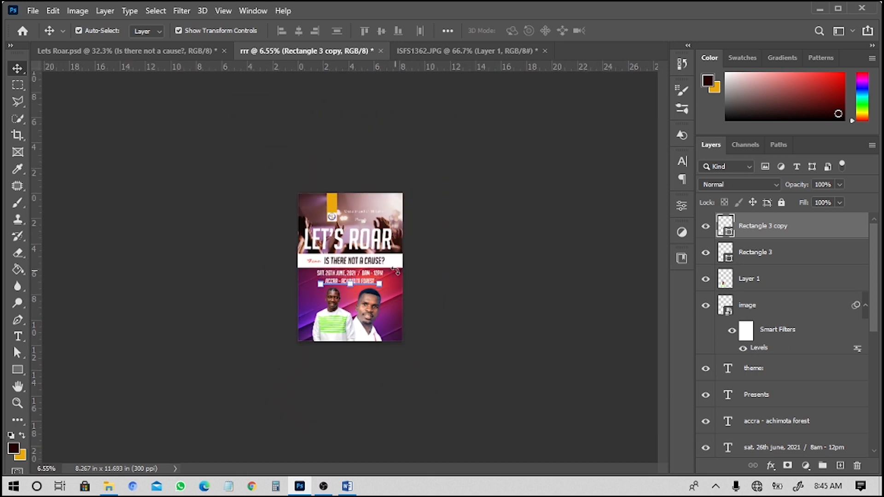
{"action": "key", "text": "shift+Down"}
{"action": "key", "text": "shift+Down"}
{"action": "key", "text": "ctrl"}
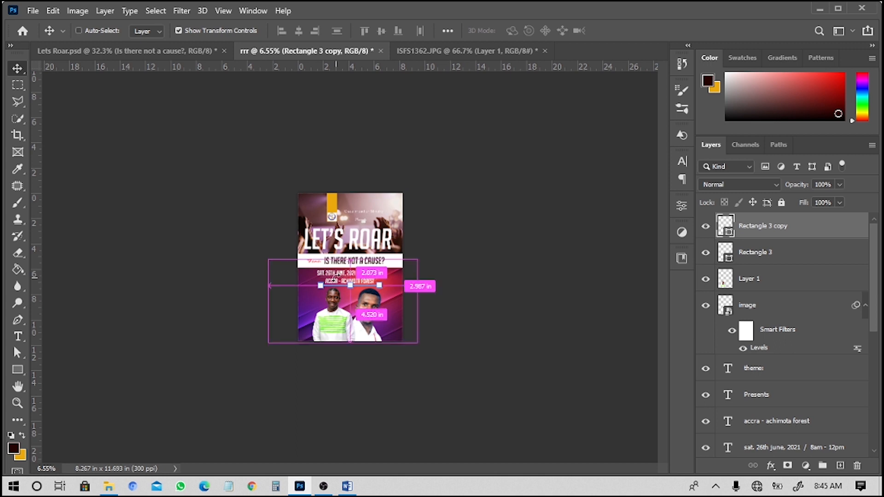
{"action": "scroll", "coordinate": [335, 277], "scroll_direction": "up", "scroll_amount": 4}
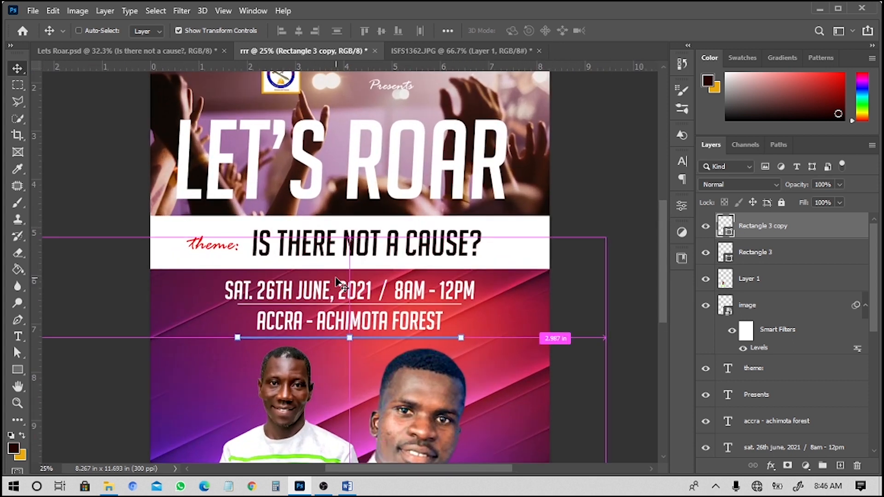
{"action": "scroll", "coordinate": [336, 278], "scroll_direction": "down", "scroll_amount": 2}
{"action": "scroll", "coordinate": [336, 280], "scroll_direction": "up", "scroll_amount": 3}
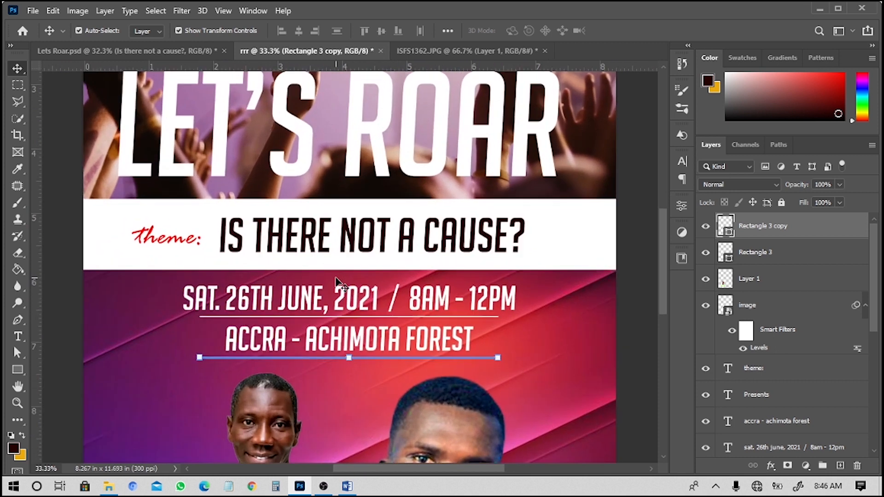
{"action": "left_click", "coordinate": [527, 353]}
{"action": "key", "text": "ctrl+0"}
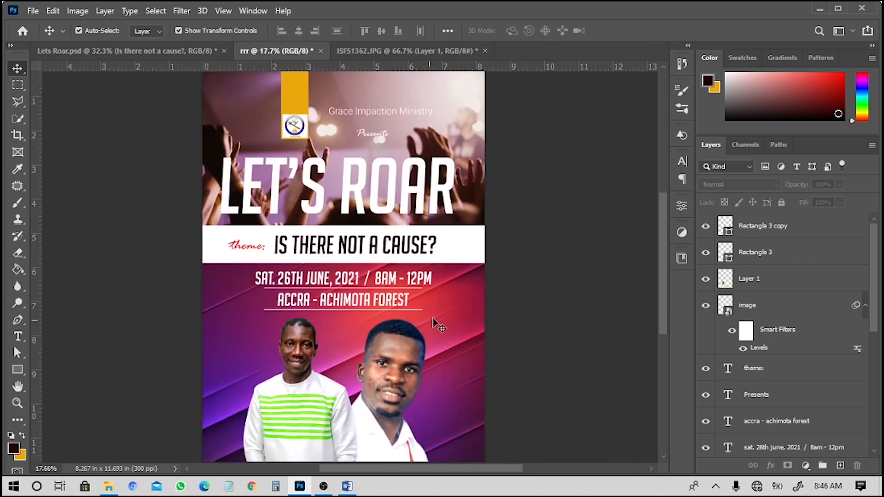
Review the flyer with its speaker name labels and compare its background with the reference design in Lets Roar.psd.
{"action": "scroll", "coordinate": [350, 350], "scroll_direction": "up", "scroll_amount": 2}
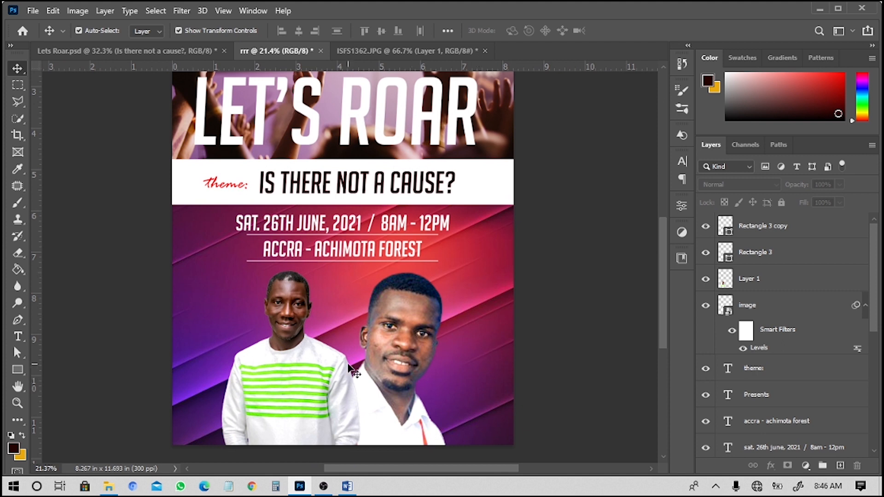
{"action": "scroll", "coordinate": [361, 371], "scroll_direction": "down", "scroll_amount": 1}
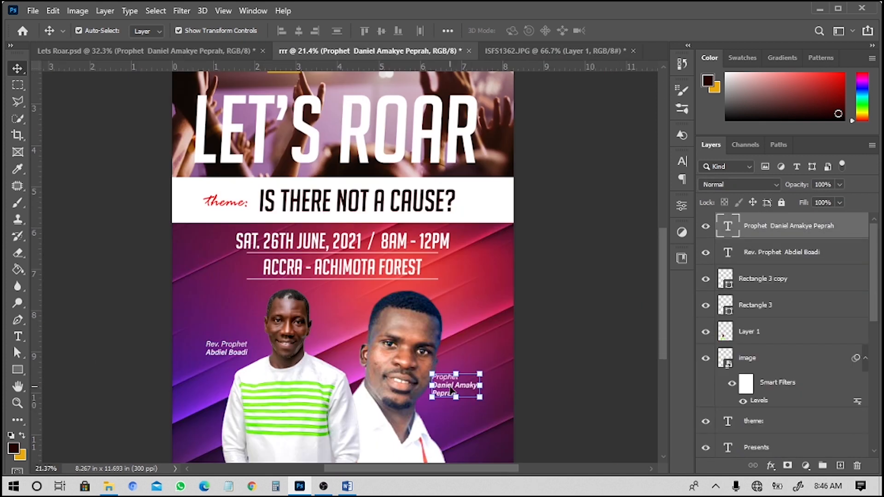
{"action": "left_click", "coordinate": [552, 317]}
{"action": "scroll", "coordinate": [552, 317], "scroll_direction": "down", "scroll_amount": 5}
{"action": "scroll", "coordinate": [814, 324], "scroll_direction": "down", "scroll_amount": 6}
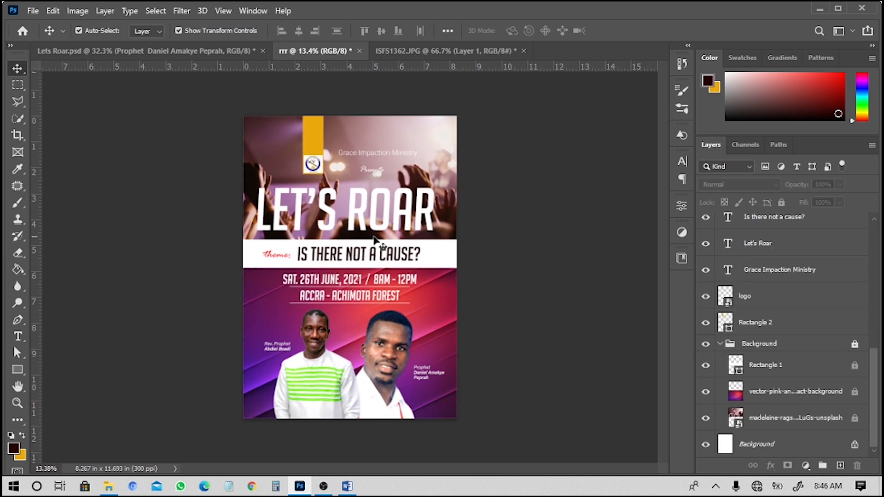
{"action": "scroll", "coordinate": [308, 242], "scroll_direction": "up", "scroll_amount": 1}
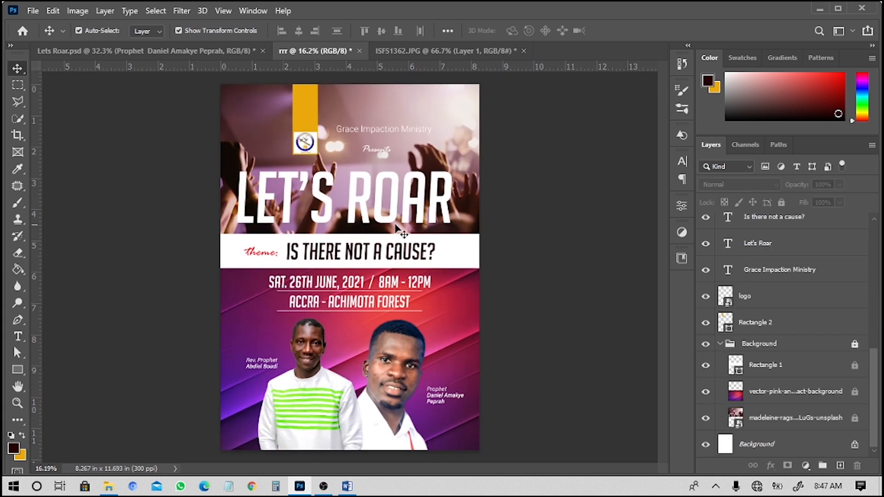
{"action": "left_click", "coordinate": [198, 51]}
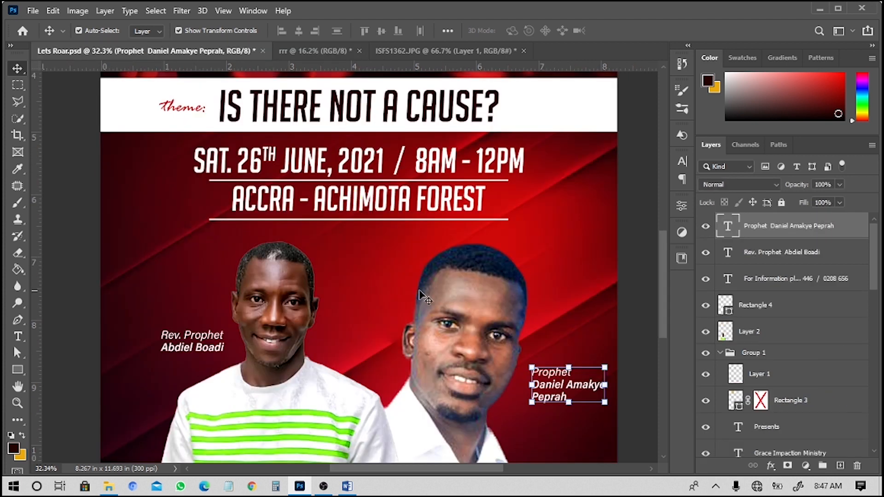
{"action": "scroll", "coordinate": [381, 265], "scroll_direction": "down", "scroll_amount": 4}
{"action": "scroll", "coordinate": [399, 224], "scroll_direction": "up", "scroll_amount": 1}
Return to the new flyer document and unlock the Background layer group.
{"action": "left_click", "coordinate": [314, 51]}
{"action": "scroll", "coordinate": [834, 375], "scroll_direction": "down", "scroll_amount": 3}
{"action": "scroll", "coordinate": [835, 375], "scroll_direction": "down", "scroll_amount": 4}
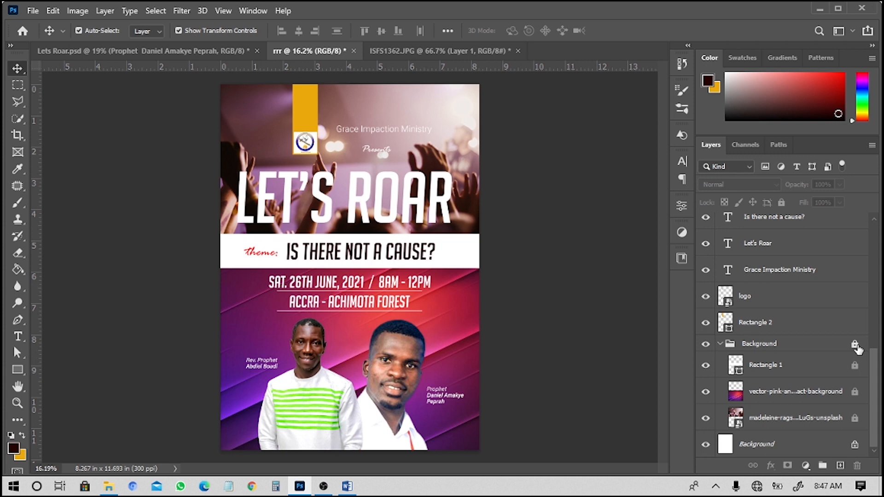
{"action": "left_click", "coordinate": [855, 346]}
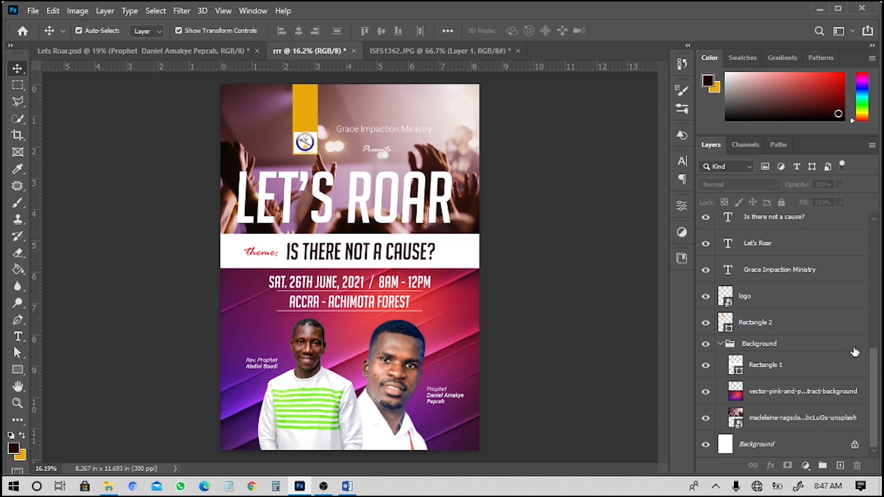
{"action": "left_click", "coordinate": [739, 353]}
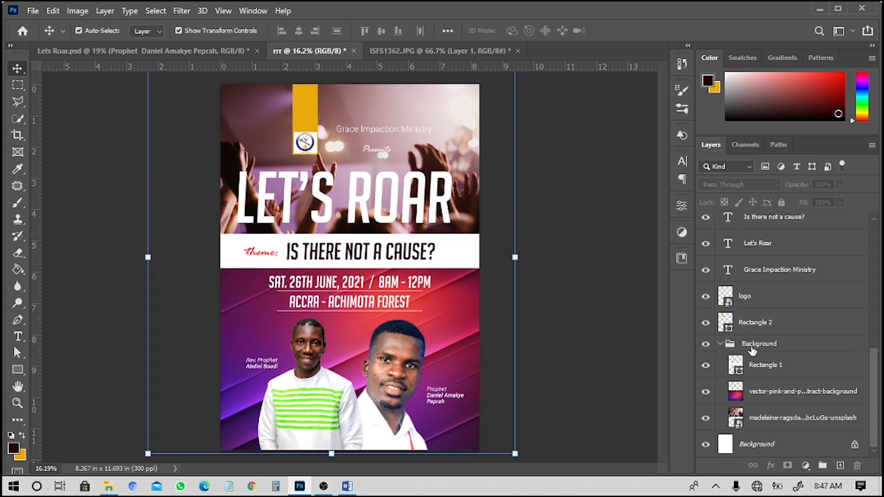
Add a Gradient Fill layer directly above the pink-and-purple abstract background image inside the Background group.
{"action": "left_click", "coordinate": [798, 395]}
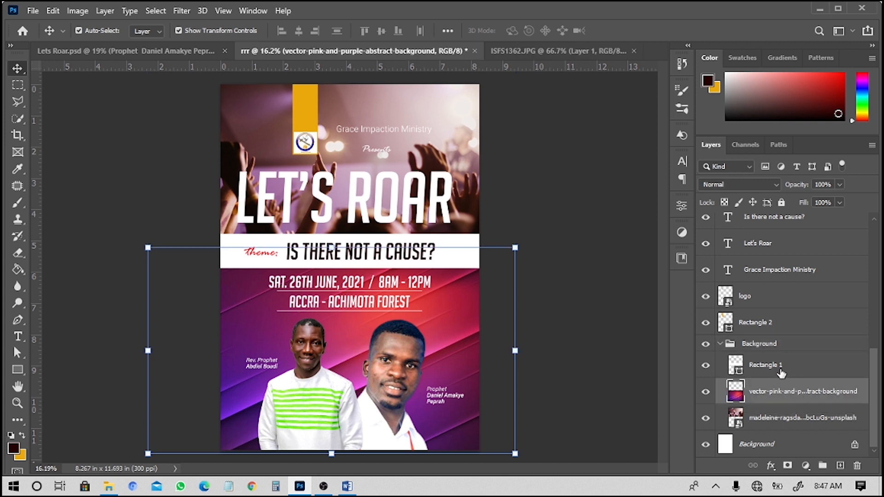
{"action": "left_click", "coordinate": [783, 374]}
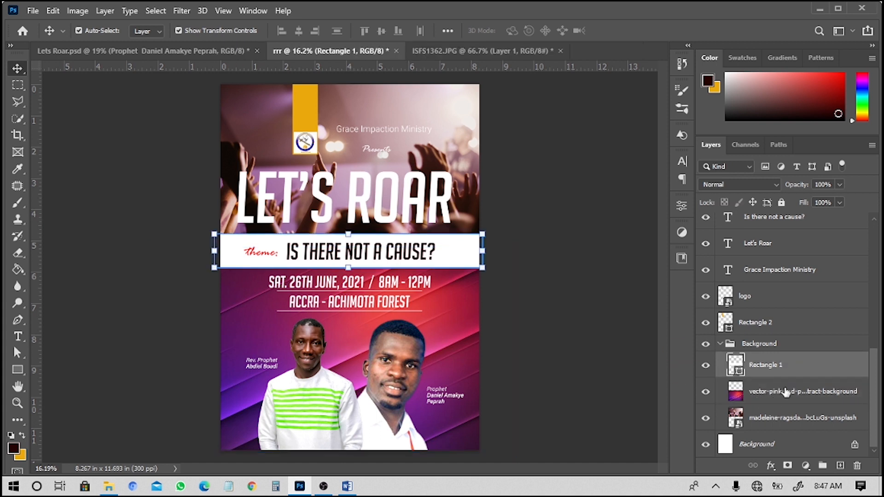
{"action": "left_click", "coordinate": [786, 392]}
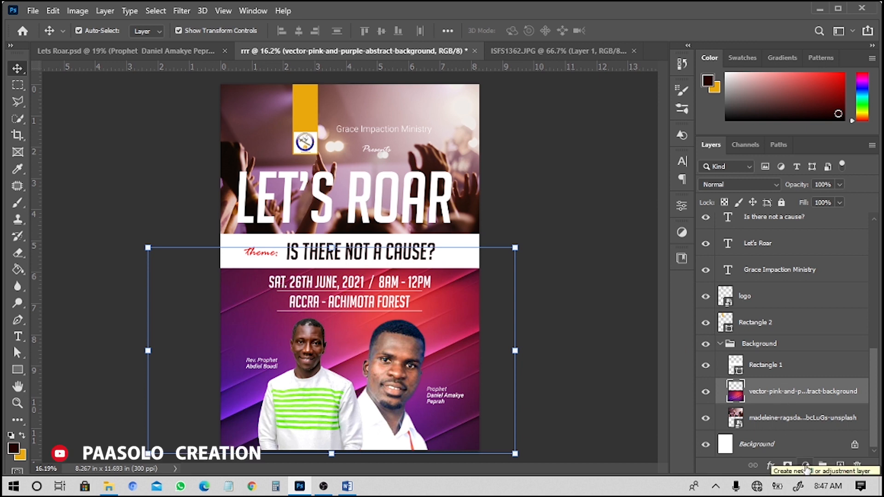
{"action": "left_click", "coordinate": [808, 468]}
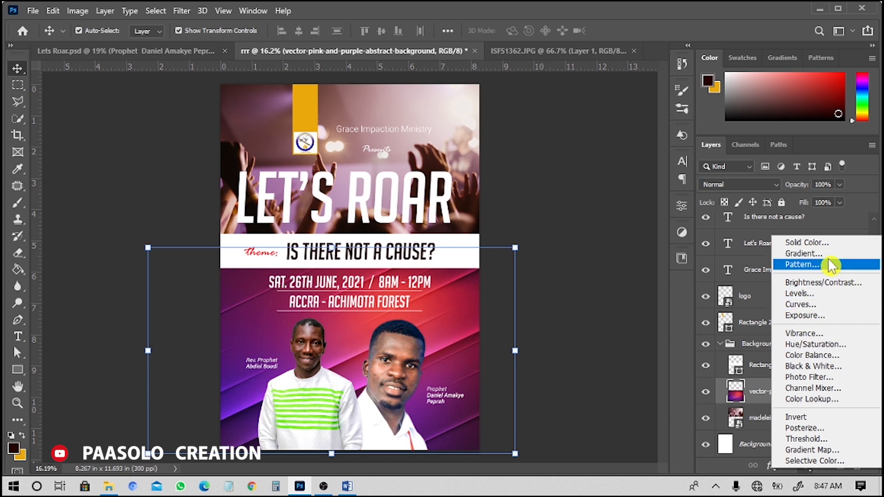
{"action": "left_click", "coordinate": [848, 256]}
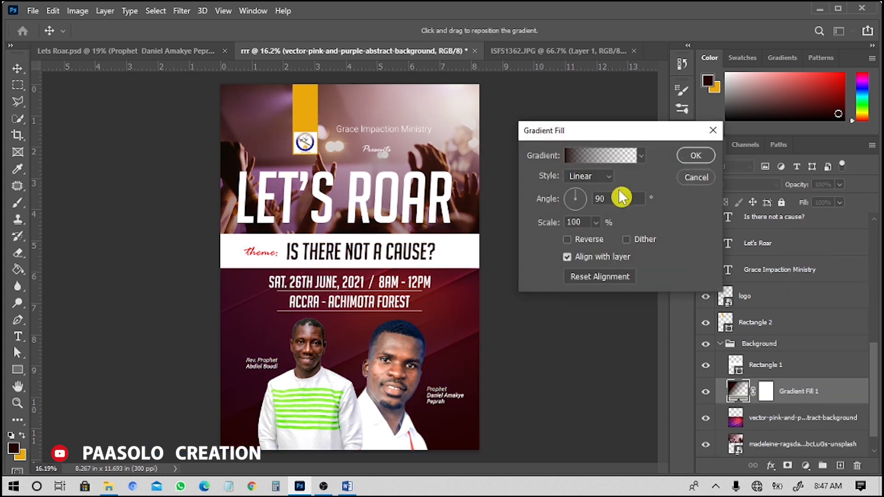
Apply the Red_06 preset from the Reds group to the gradient fill and add a middle color stop at 50%.
{"action": "left_click", "coordinate": [622, 158]}
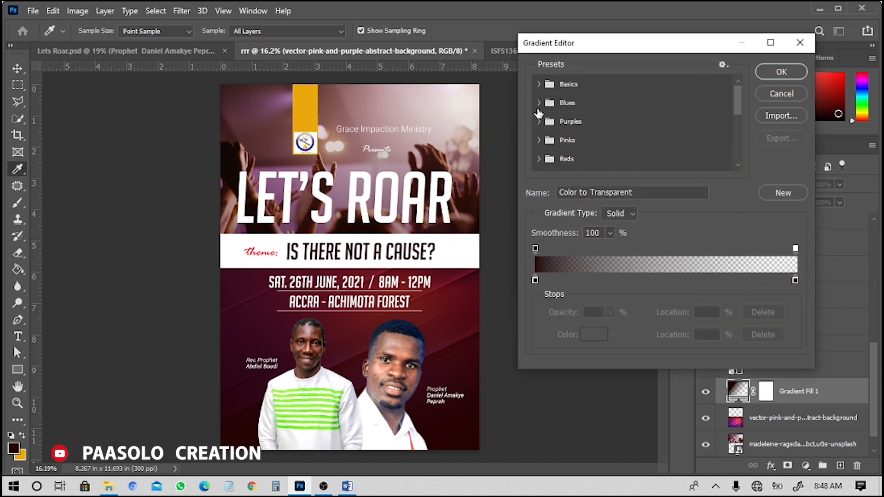
{"action": "left_click", "coordinate": [538, 160]}
{"action": "scroll", "coordinate": [645, 152], "scroll_direction": "down", "scroll_amount": 3}
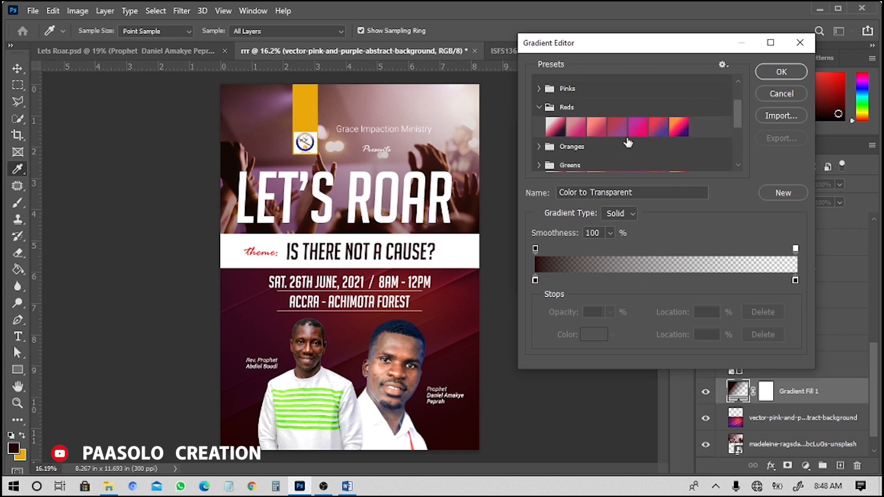
{"action": "left_click", "coordinate": [652, 133]}
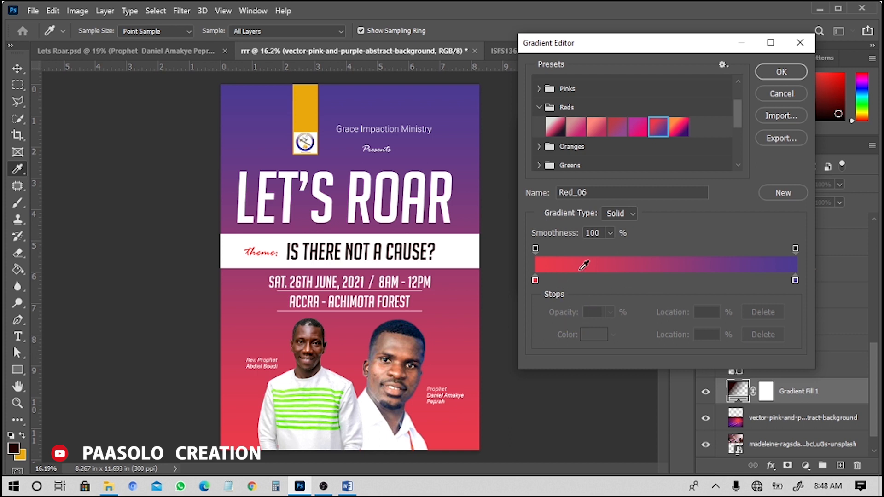
{"action": "left_click", "coordinate": [599, 280]}
{"action": "left_click", "coordinate": [707, 335]}
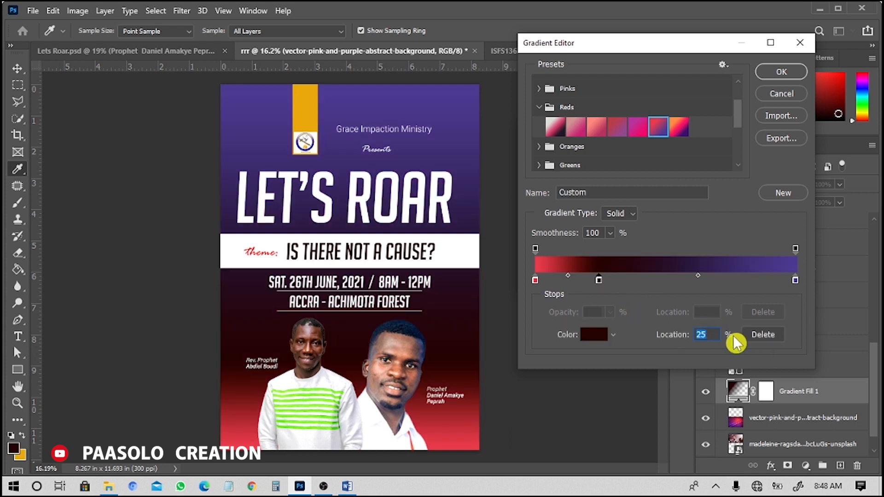
{"action": "type", "text": "50"}
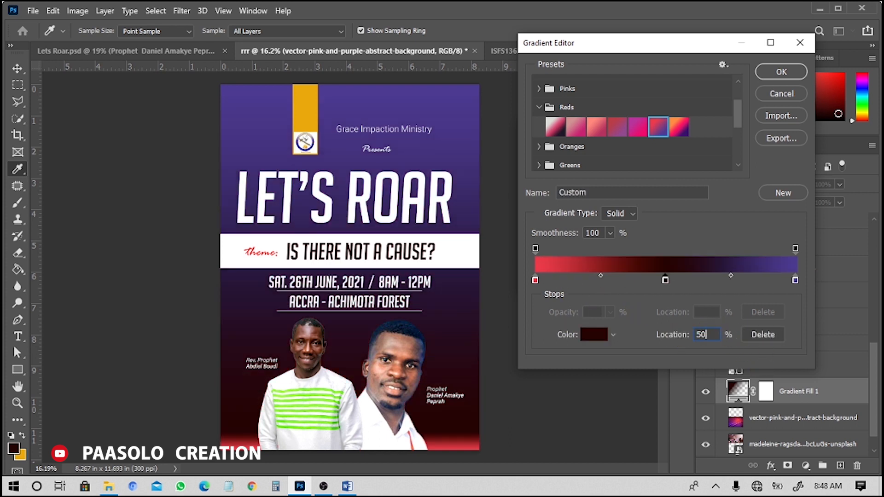
Copy the hex code b20101 from the Word worksheet and apply it to the gradient's first color stop at 0%.
{"action": "left_click", "coordinate": [535, 279]}
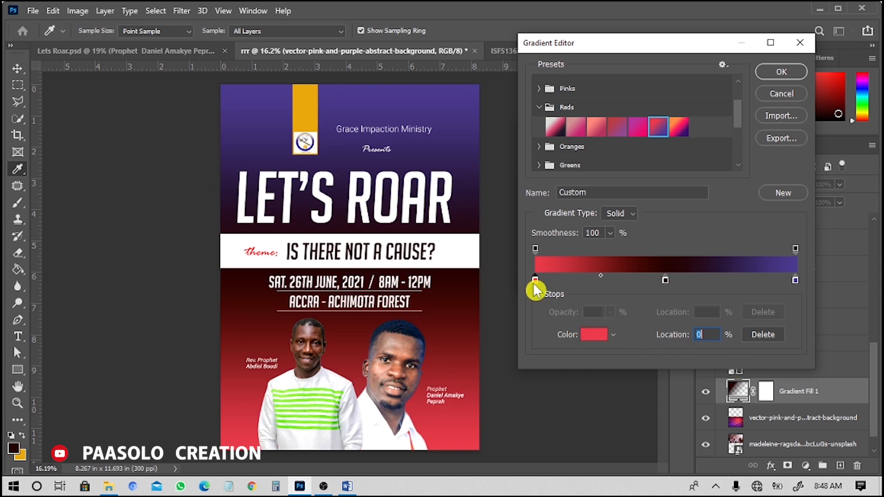
{"action": "left_click", "coordinate": [347, 487]}
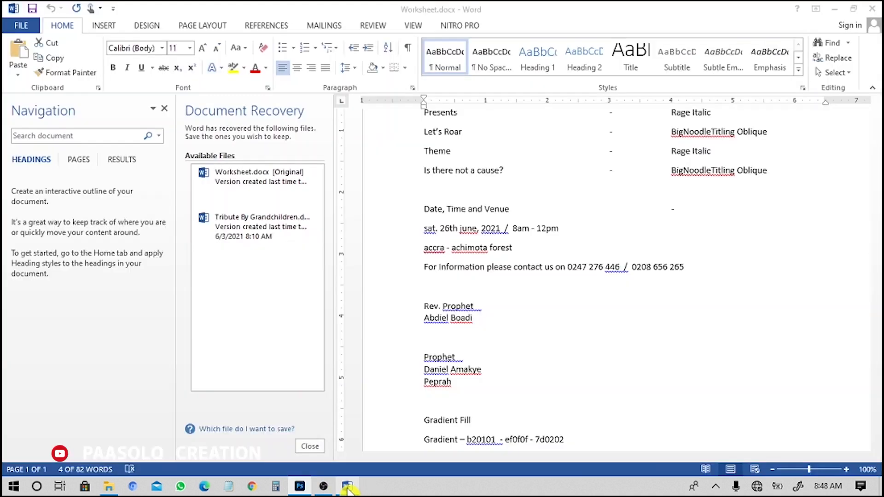
{"action": "scroll", "coordinate": [599, 287], "scroll_direction": "down", "scroll_amount": 4}
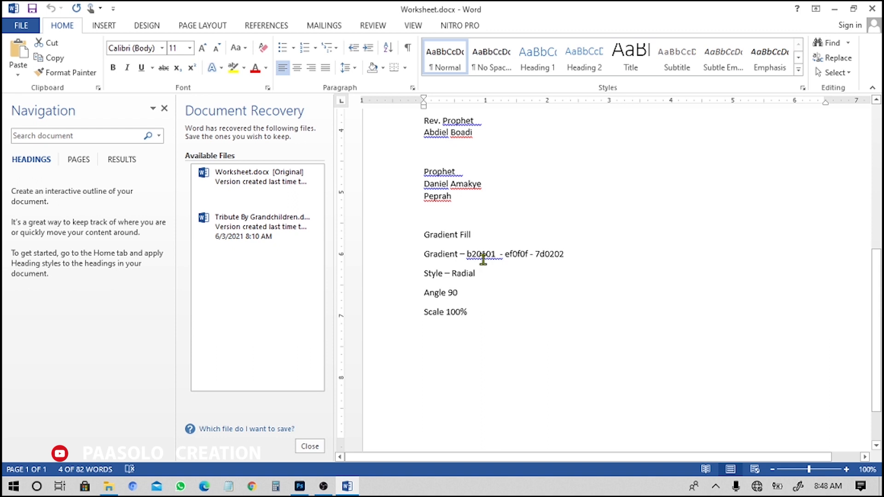
{"action": "double_click", "coordinate": [472, 254]}
{"action": "key", "text": "ctrl+c"}
{"action": "key", "text": "alt+Tab"}
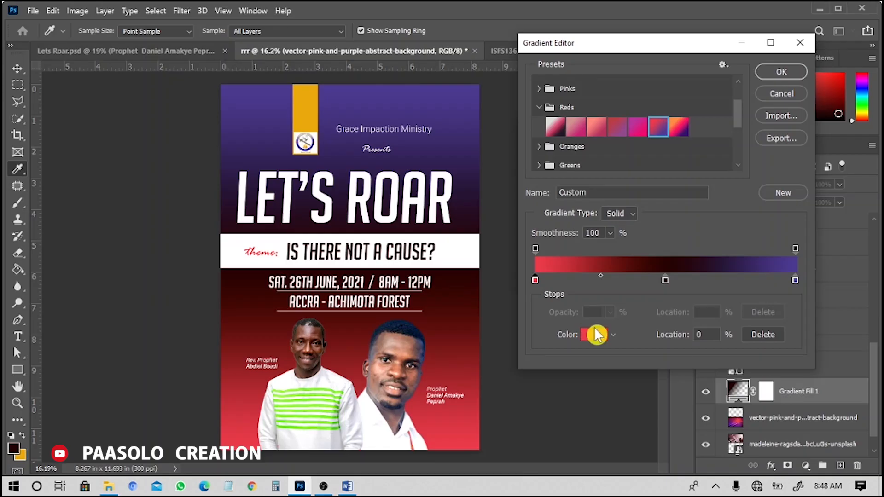
{"action": "left_click", "coordinate": [594, 333]}
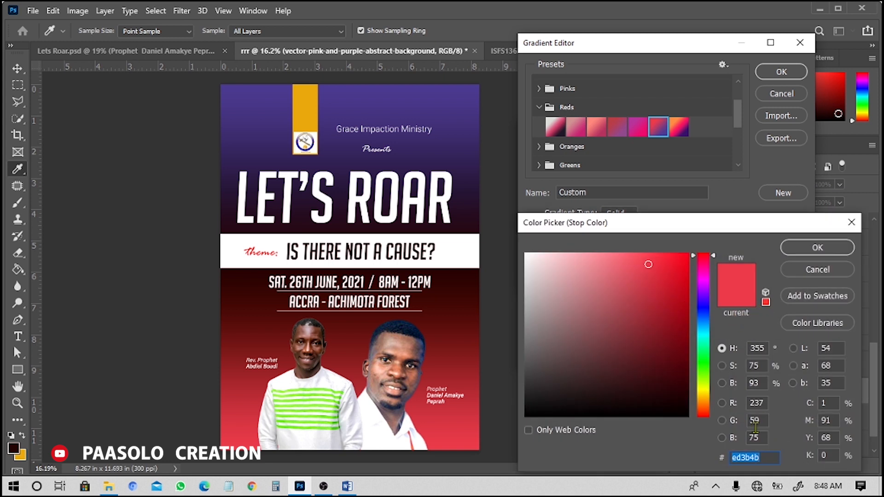
{"action": "key", "text": "ctrl+v"}
{"action": "left_click", "coordinate": [818, 251]}
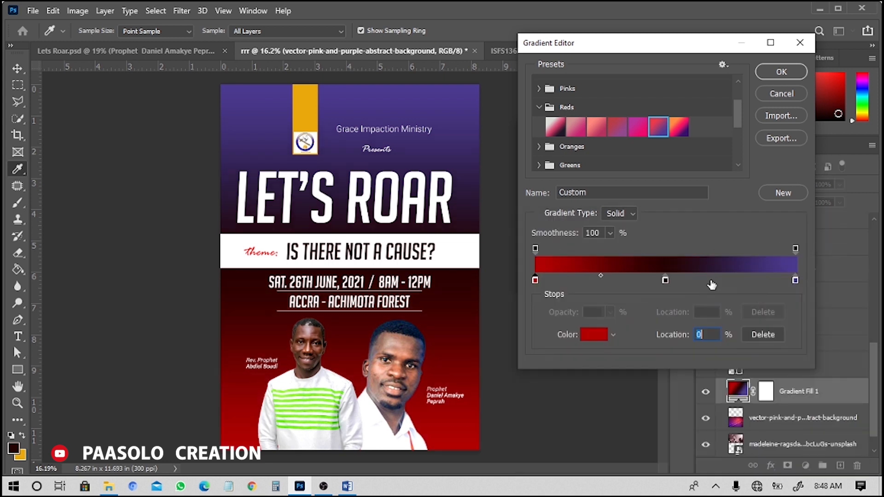
Copy the hex code ef0f0f from the Word worksheet and apply it to the gradient's middle color stop at 50%.
{"action": "key", "text": "alt+Tab"}
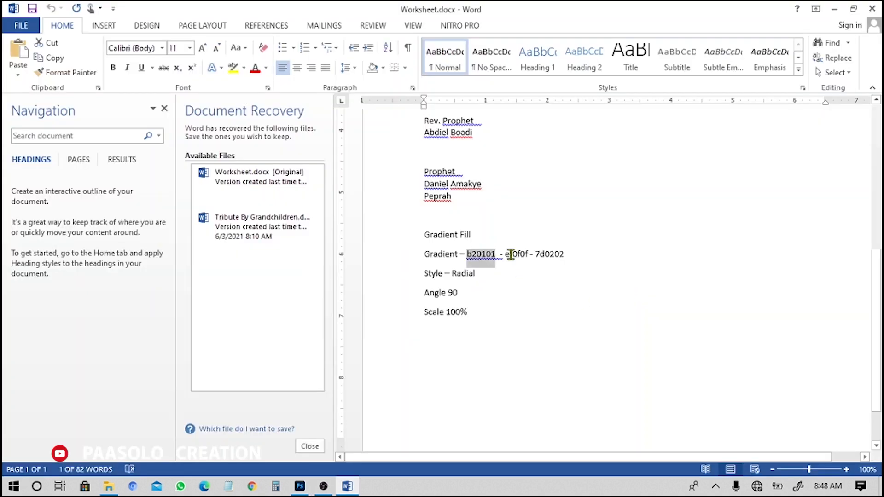
{"action": "left_click_drag", "start_coordinate": [506, 255], "coordinate": [526, 255]}
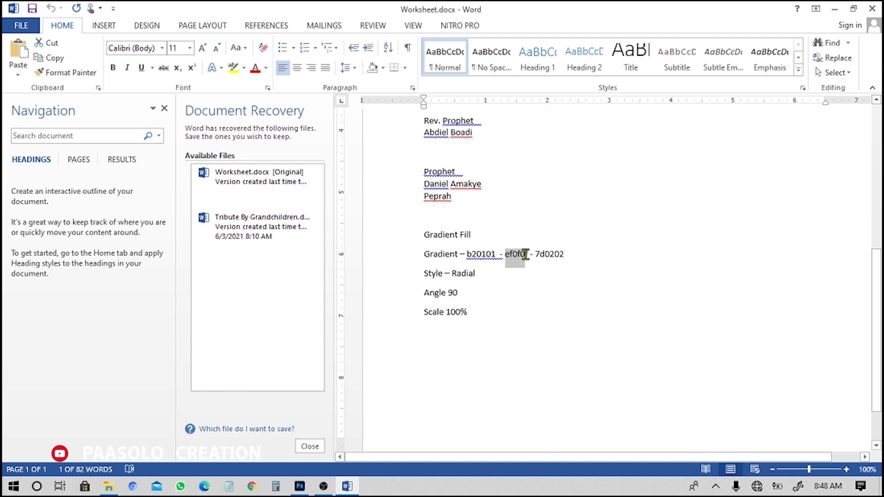
{"action": "key", "text": "alt+Tab"}
{"action": "left_click", "coordinate": [665, 280]}
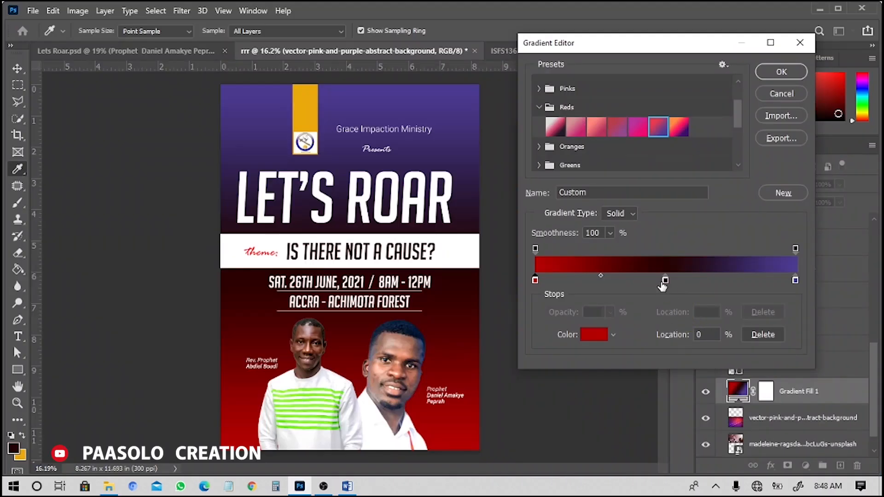
{"action": "left_click", "coordinate": [612, 334]}
{"action": "left_click", "coordinate": [592, 335]}
{"action": "type", "text": "ef0f0f"}
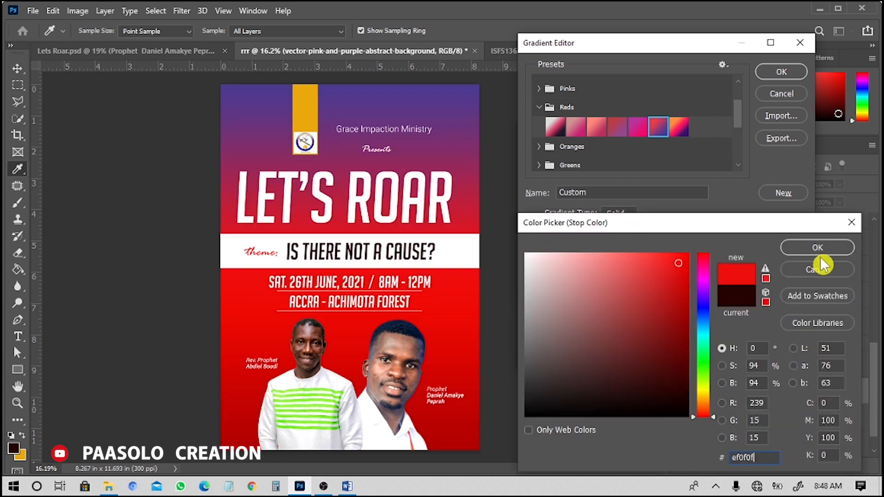
{"action": "left_click", "coordinate": [818, 248]}
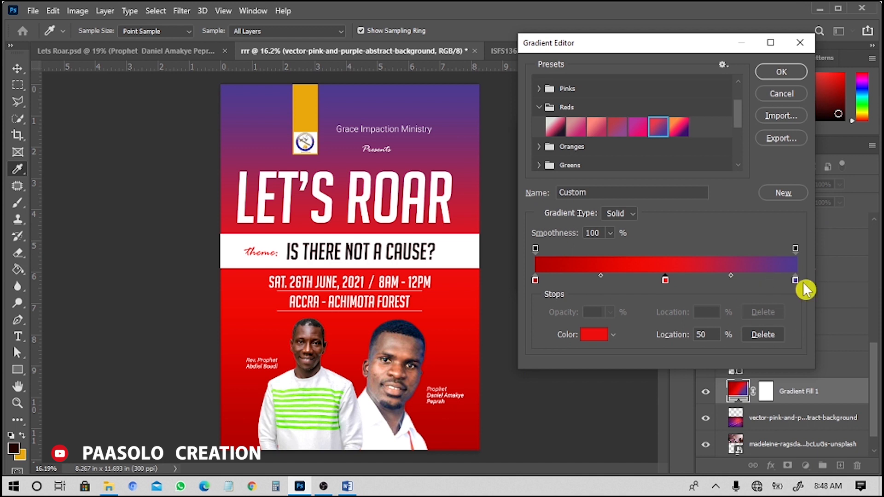
Copy the hex code 7d0202 from the Word worksheet, apply it to the gradient's last color stop at 100%, and accept the gradient.
{"action": "key", "text": "alt+Tab"}
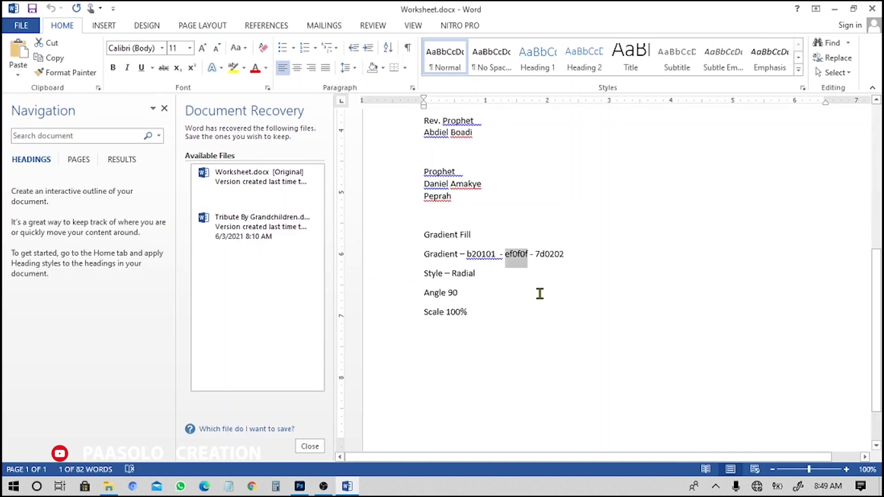
{"action": "left_click_drag", "start_coordinate": [536, 257], "coordinate": [566, 255]}
{"action": "key", "text": "ctrl+c"}
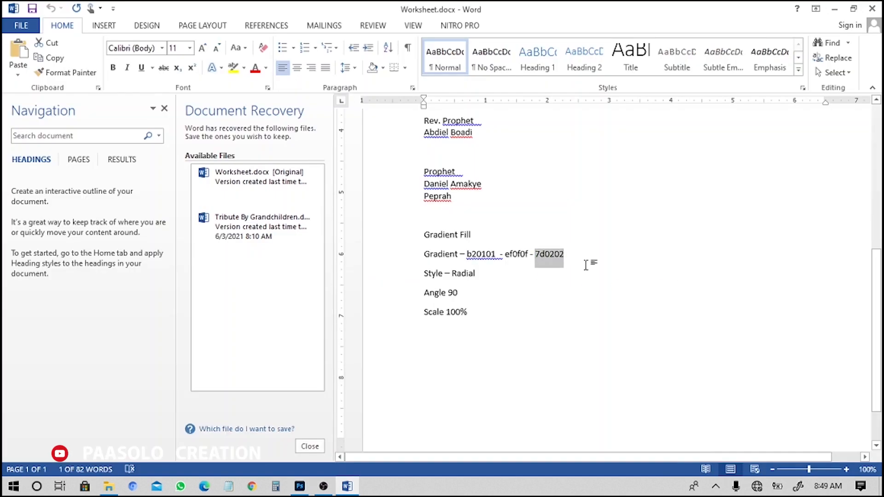
{"action": "key", "text": "alt+Tab"}
{"action": "left_click", "coordinate": [594, 334]}
{"action": "key", "text": "ctrl+v"}
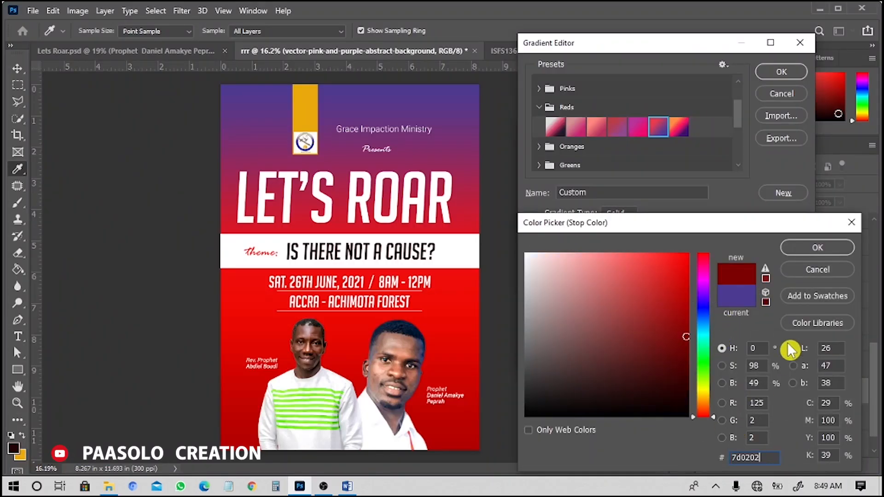
{"action": "left_click", "coordinate": [816, 249]}
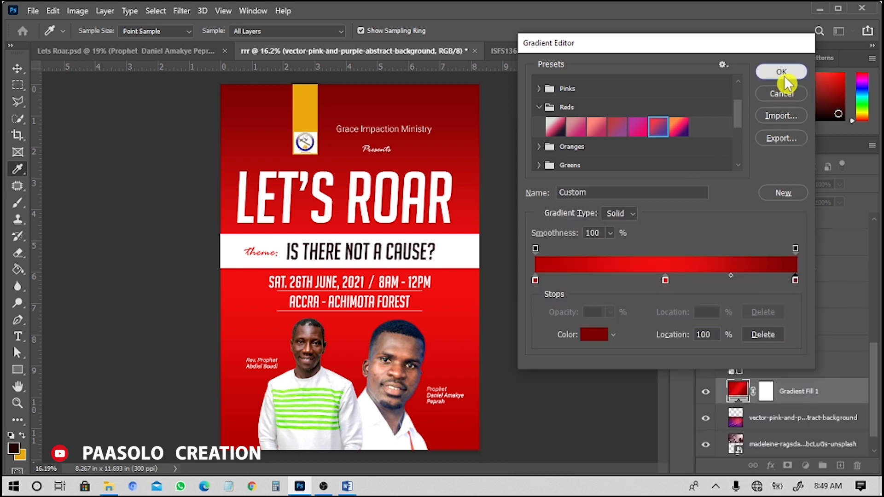
{"action": "left_click", "coordinate": [783, 73]}
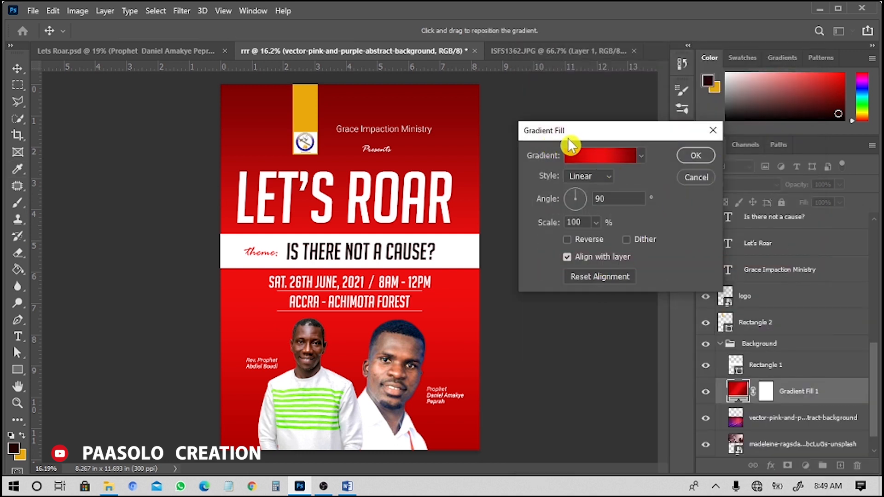
Consult the gradient settings in the Word worksheet, set the gradient fill's style to Radial, and accept the fill.
{"action": "left_click", "coordinate": [348, 487]}
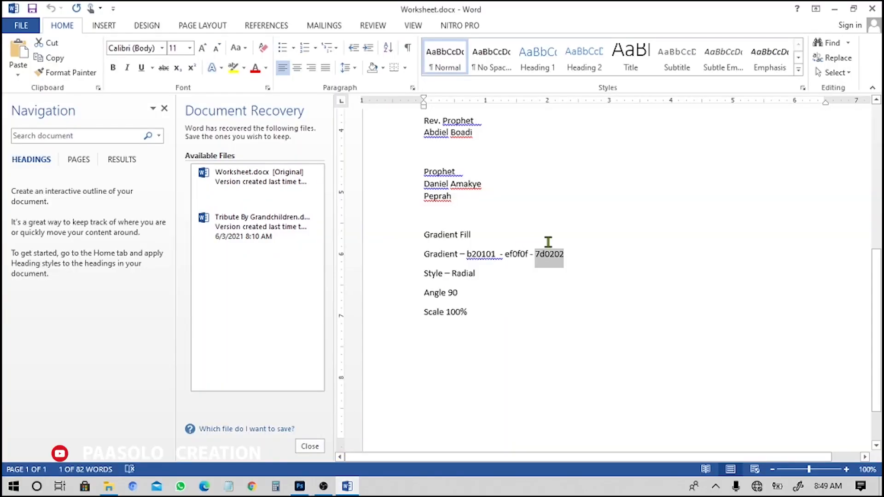
{"action": "scroll", "coordinate": [491, 306], "scroll_direction": "down", "scroll_amount": 2}
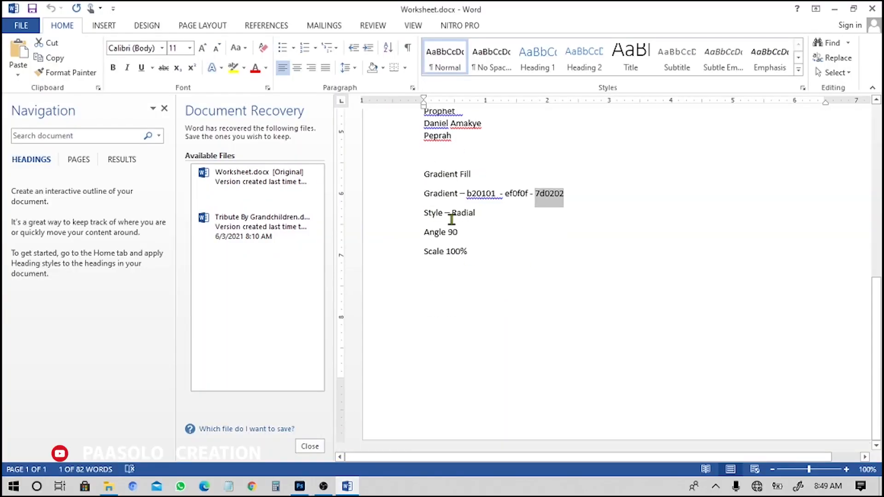
{"action": "key", "text": "alt+Tab"}
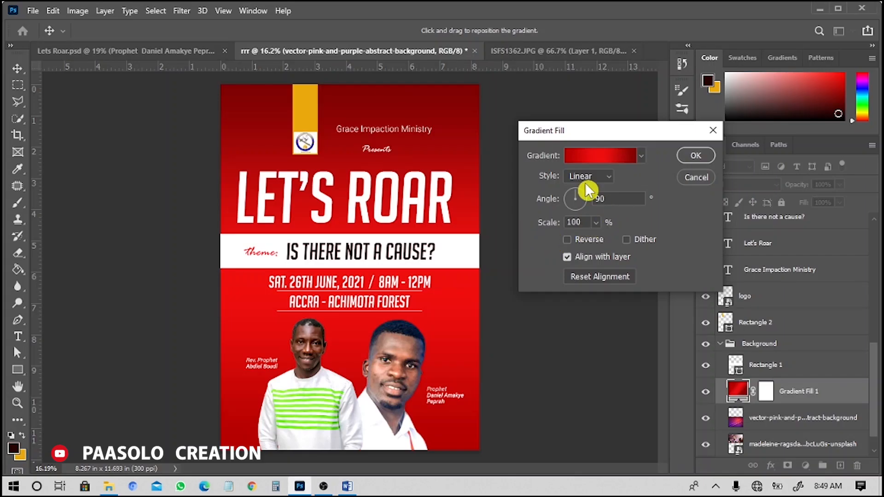
{"action": "key", "text": "alt+Tab"}
{"action": "key", "text": "alt+Tab"}
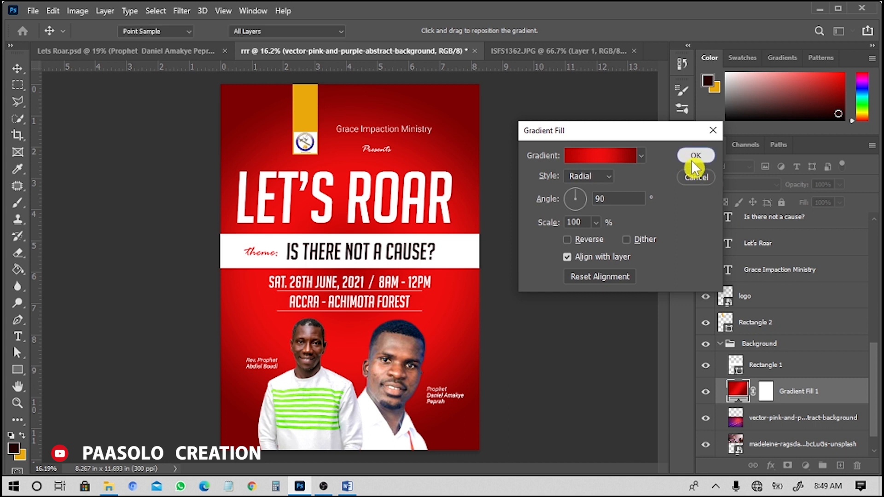
{"action": "left_click", "coordinate": [693, 160]}
Set the Gradient Fill 1 layer's blend mode to Multiply and its opacity to 90%.
{"action": "left_click", "coordinate": [772, 185]}
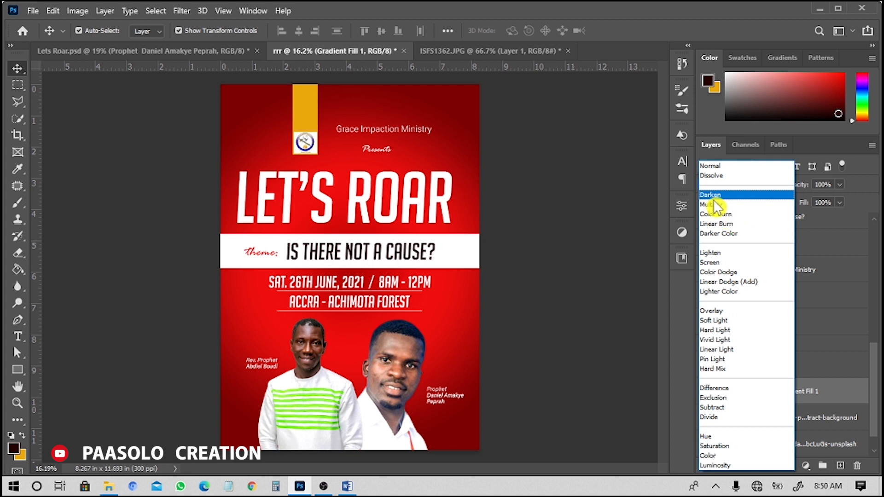
{"action": "left_click", "coordinate": [716, 204]}
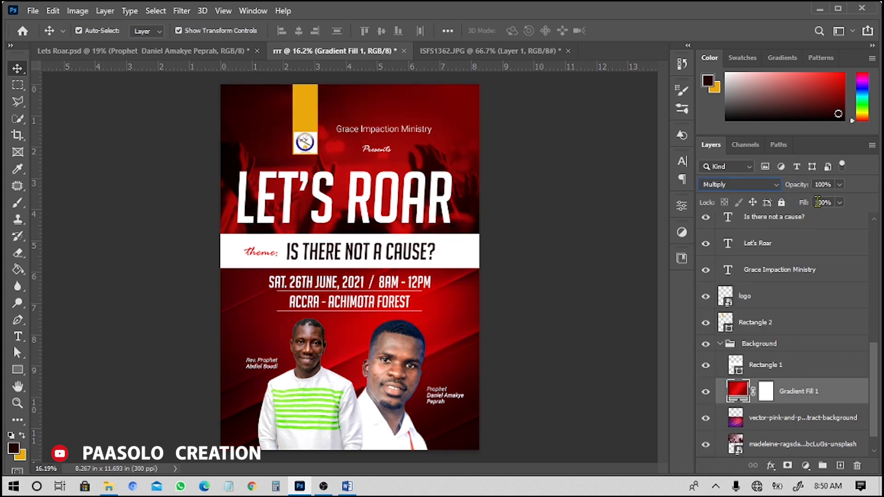
{"action": "left_click", "coordinate": [823, 186]}
{"action": "type", "text": "90"}
{"action": "key", "text": "Return"}
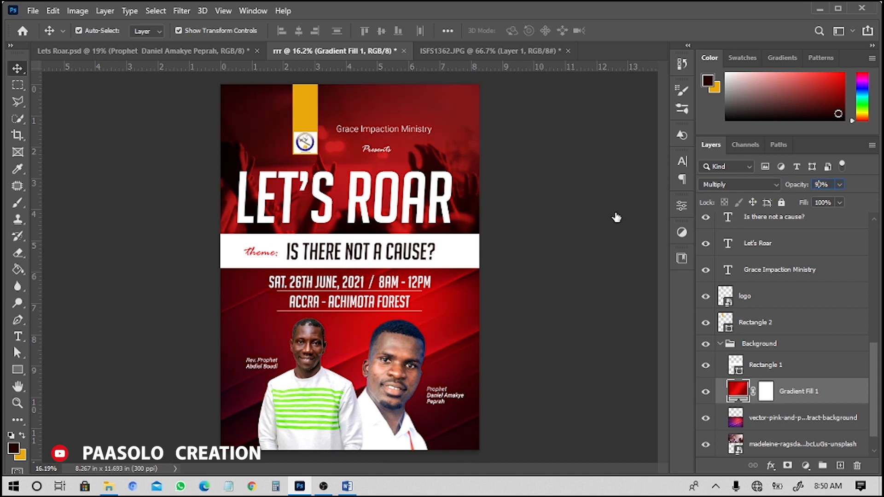
{"action": "left_click", "coordinate": [537, 235]}
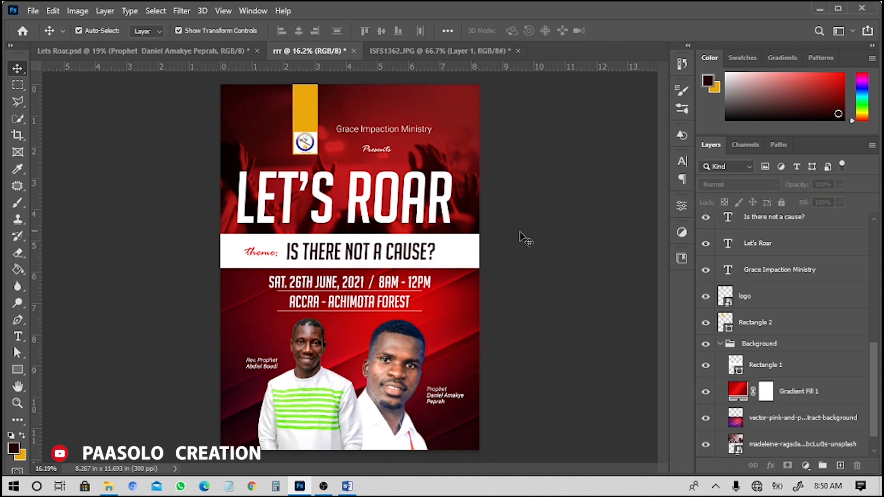
Compare the new flyer with the original design in Lets Roar.psd, viewing both at full-page size.
{"action": "scroll", "coordinate": [428, 237], "scroll_direction": "down", "scroll_amount": 2}
{"action": "scroll", "coordinate": [417, 239], "scroll_direction": "up", "scroll_amount": 1}
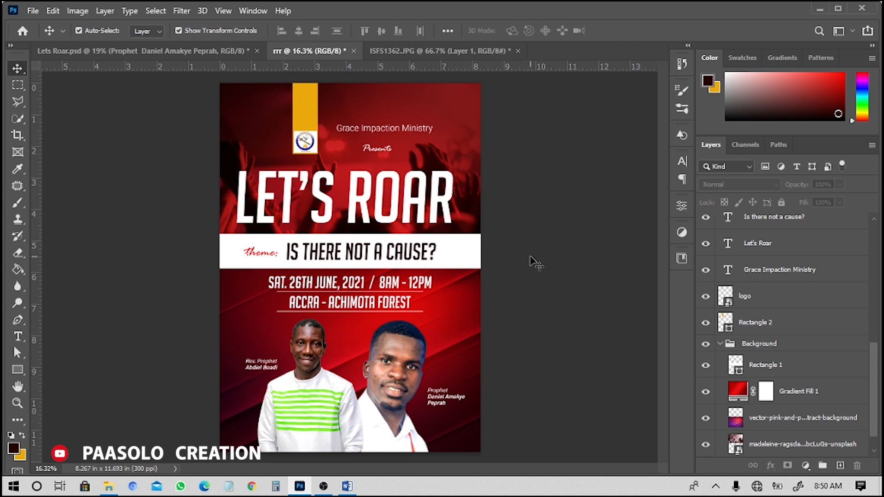
{"action": "left_click", "coordinate": [182, 51]}
{"action": "scroll", "coordinate": [368, 160], "scroll_direction": "down", "scroll_amount": 4}
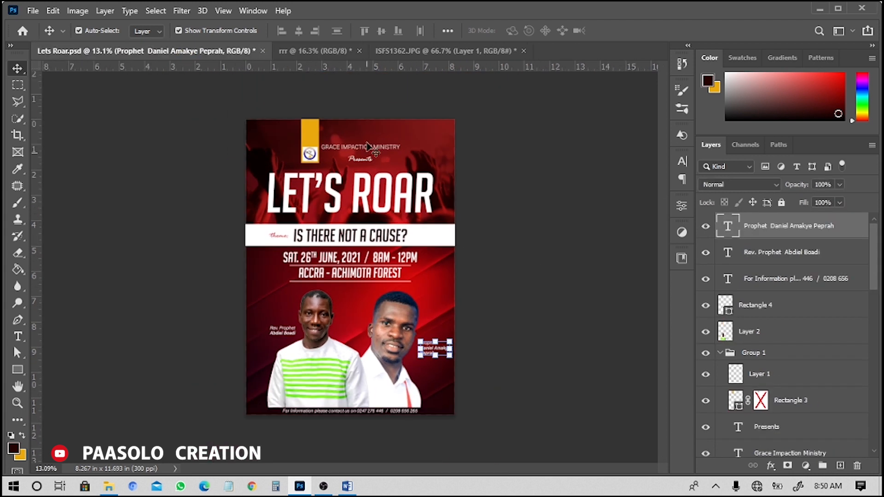
{"action": "left_click", "coordinate": [323, 52]}
{"action": "scroll", "coordinate": [393, 223], "scroll_direction": "down", "scroll_amount": 1}
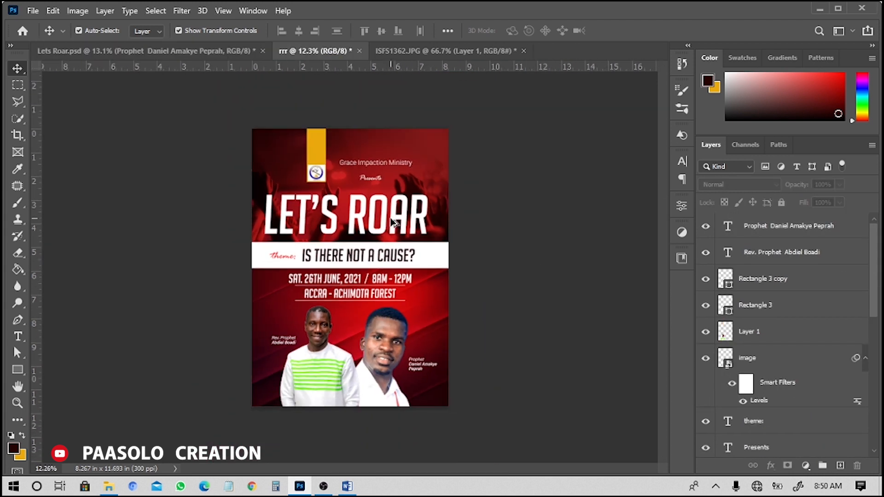
{"action": "scroll", "coordinate": [393, 222], "scroll_direction": "up", "scroll_amount": 1}
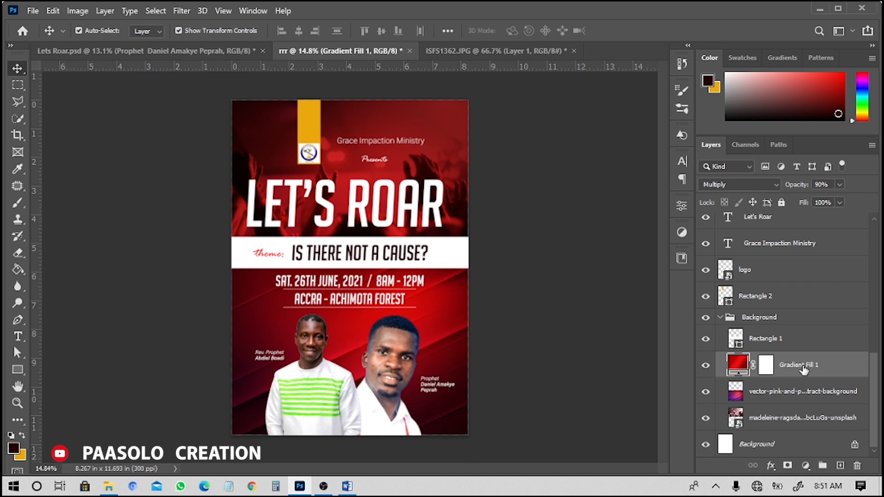
Add a Hue/Saturation adjustment layer directly above Gradient Fill 1 and set its hue to -123.
{"action": "left_click", "coordinate": [806, 465]}
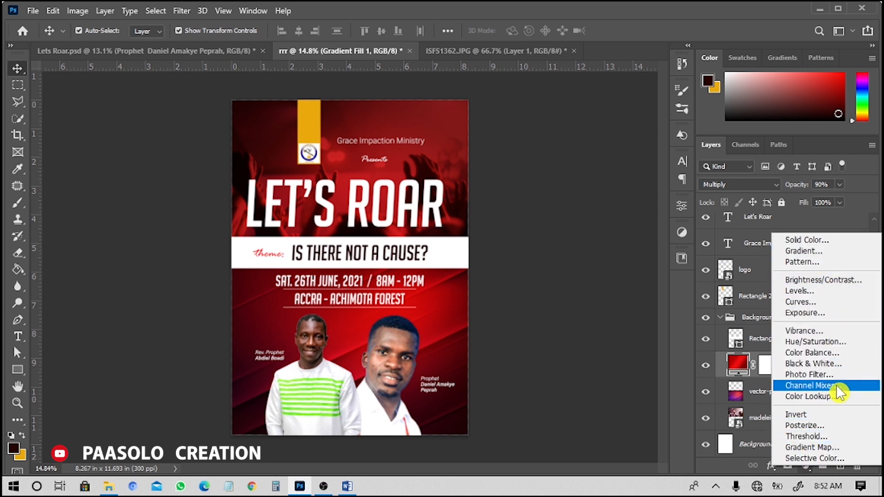
{"action": "left_click", "coordinate": [816, 342]}
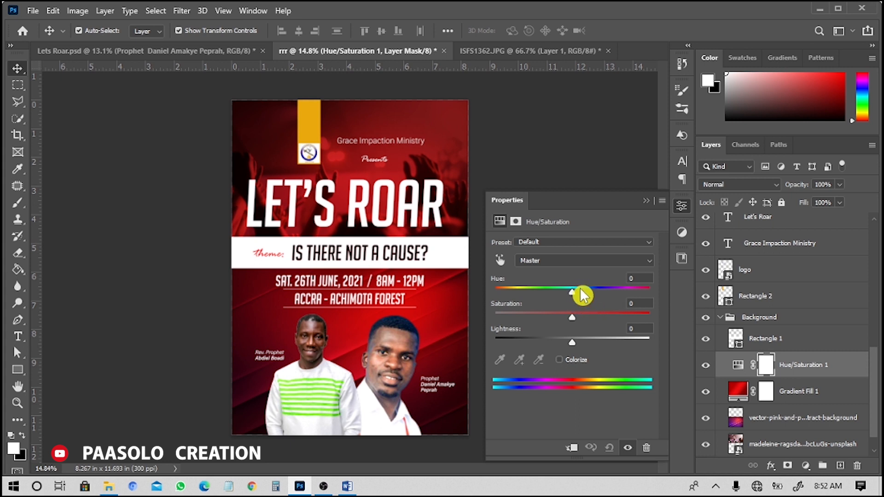
{"action": "left_click_drag", "start_coordinate": [572, 294], "coordinate": [516, 297]}
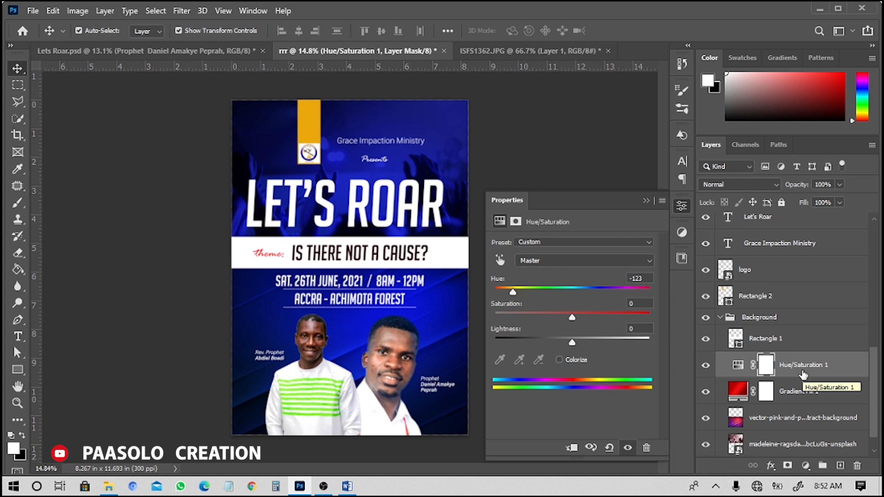
Collapse the Background group and toggle its visibility off and on.
{"action": "left_click", "coordinate": [717, 322]}
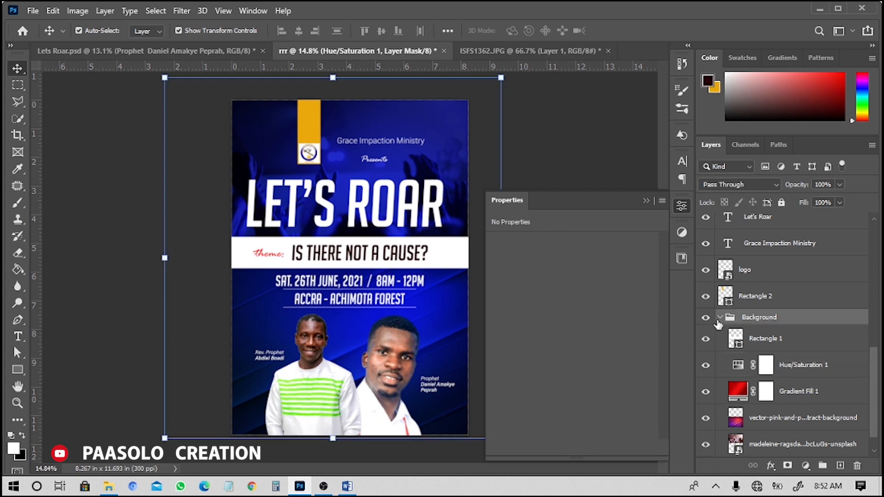
{"action": "left_click", "coordinate": [720, 318]}
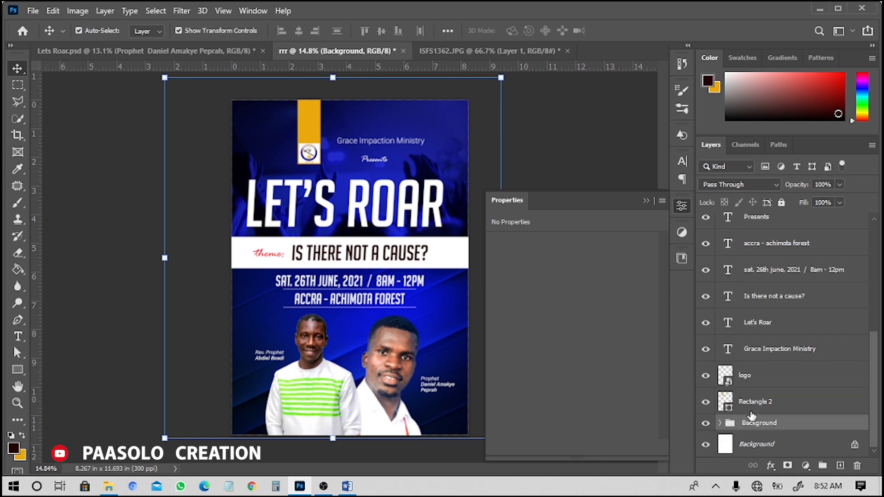
{"action": "left_click", "coordinate": [706, 423]}
{"action": "left_click", "coordinate": [706, 424]}
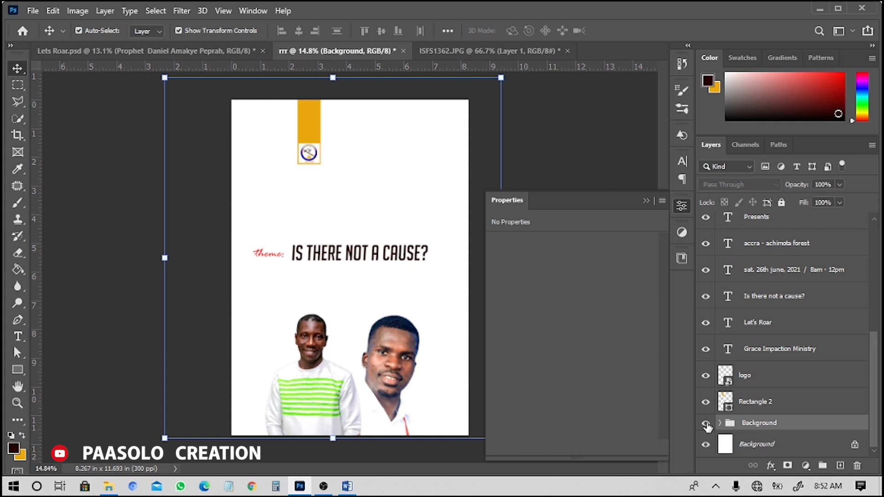